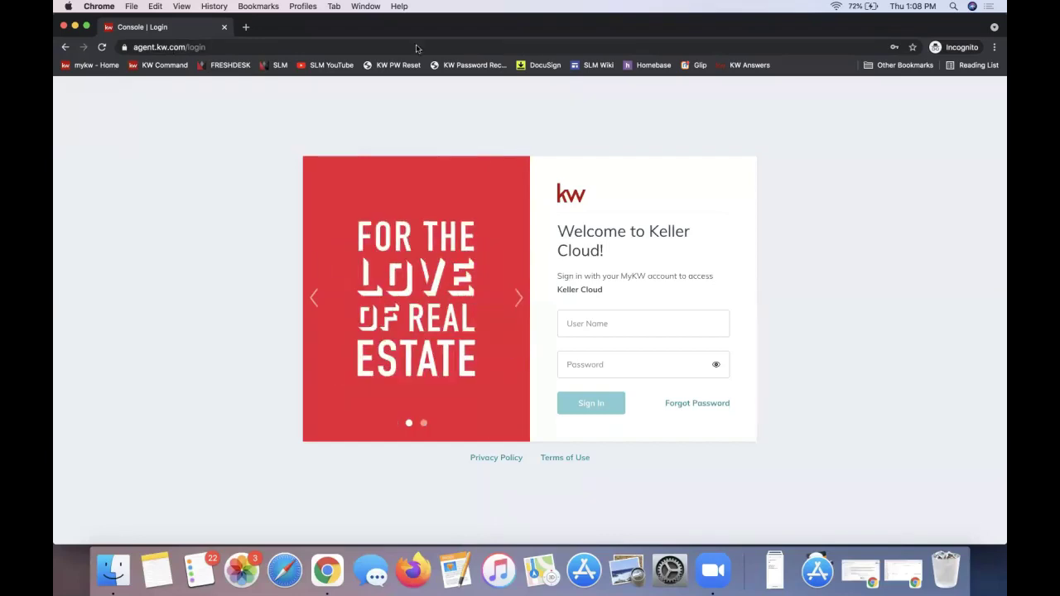
Load agent.kw.com to reach the Keller Cloud sign-in page.
{"action": "left_click", "coordinate": [200, 48]}
{"action": "type", "text": "agent.kw.com"}
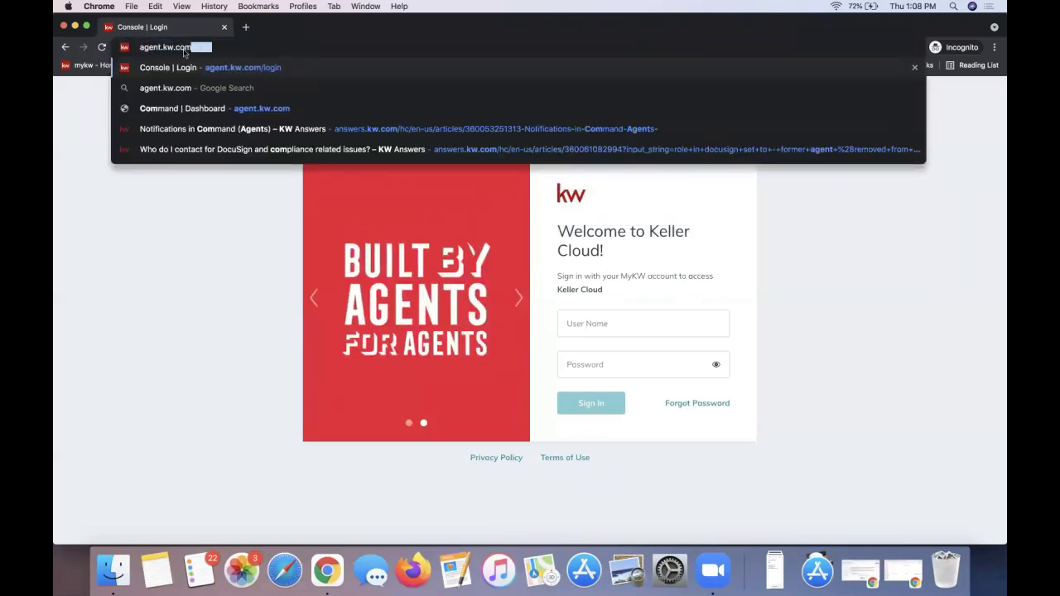
{"action": "key", "text": "Return"}
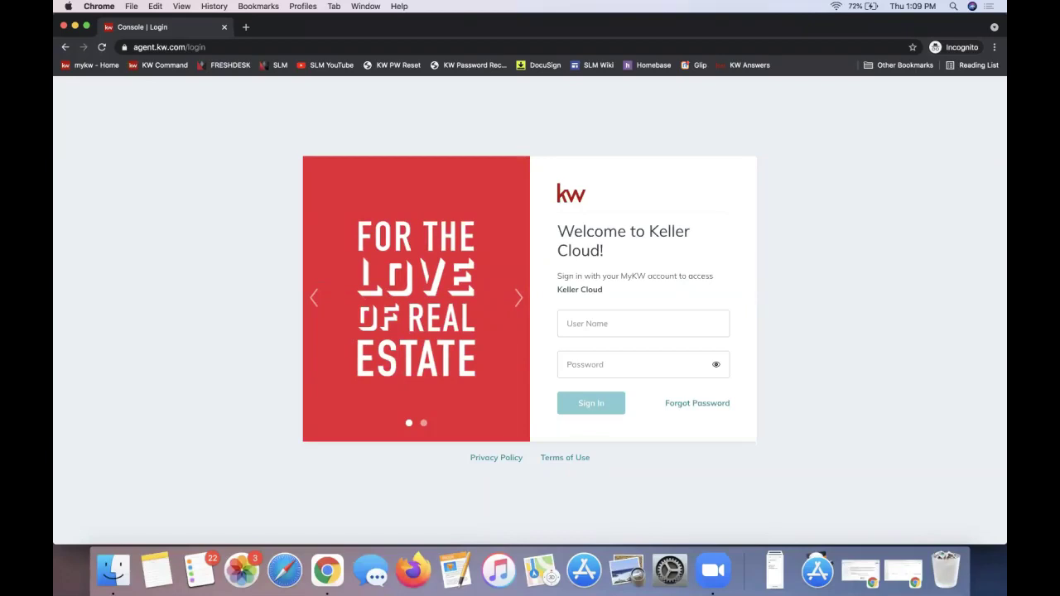
Autofill the saved account's username and password into the sign-in fields.
{"action": "left_click", "coordinate": [622, 326]}
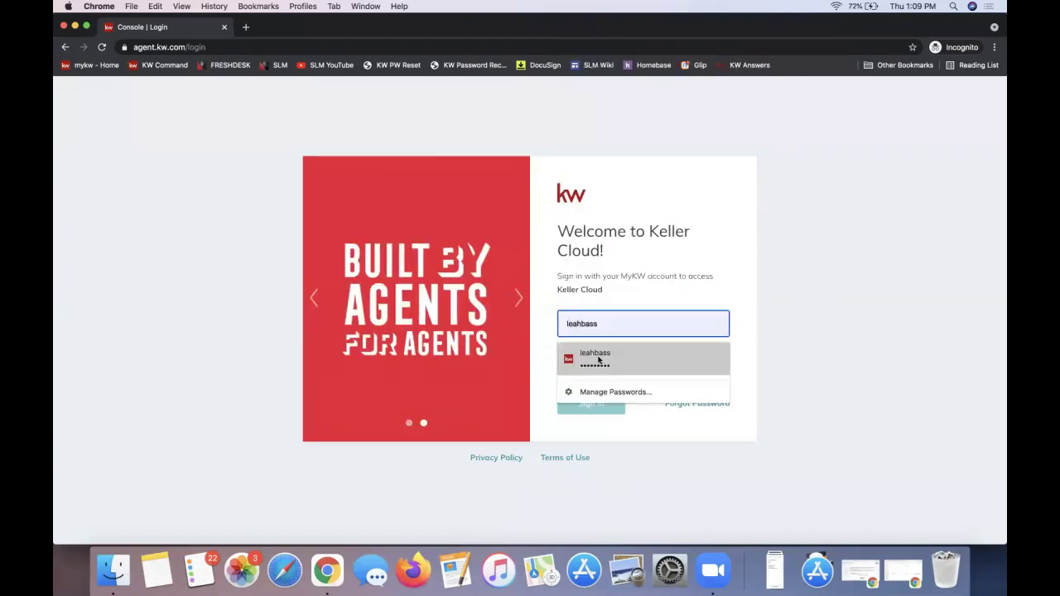
{"action": "left_click", "coordinate": [594, 356]}
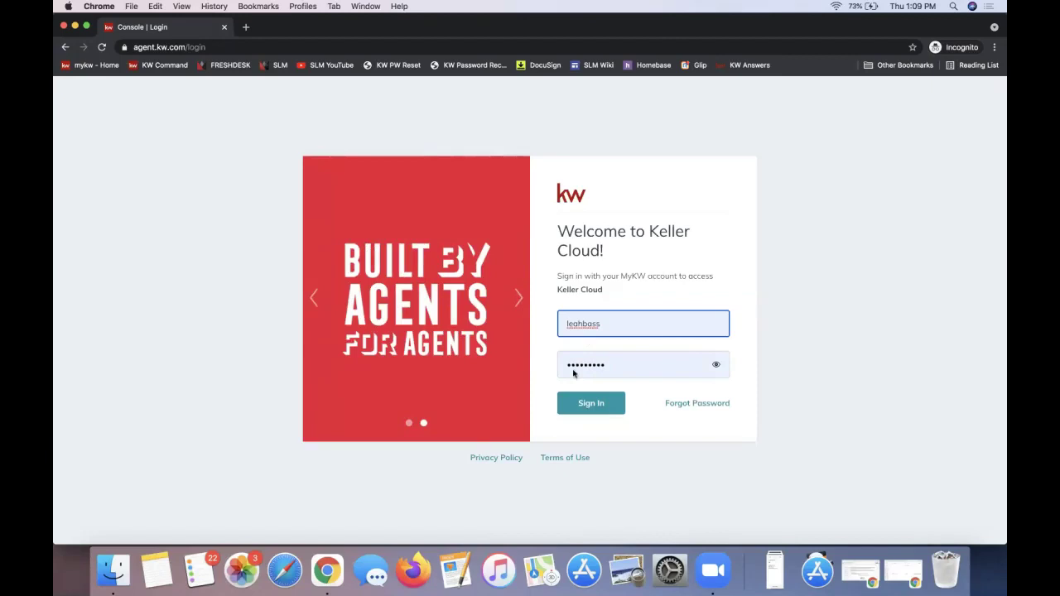
{"action": "left_click", "coordinate": [589, 371]}
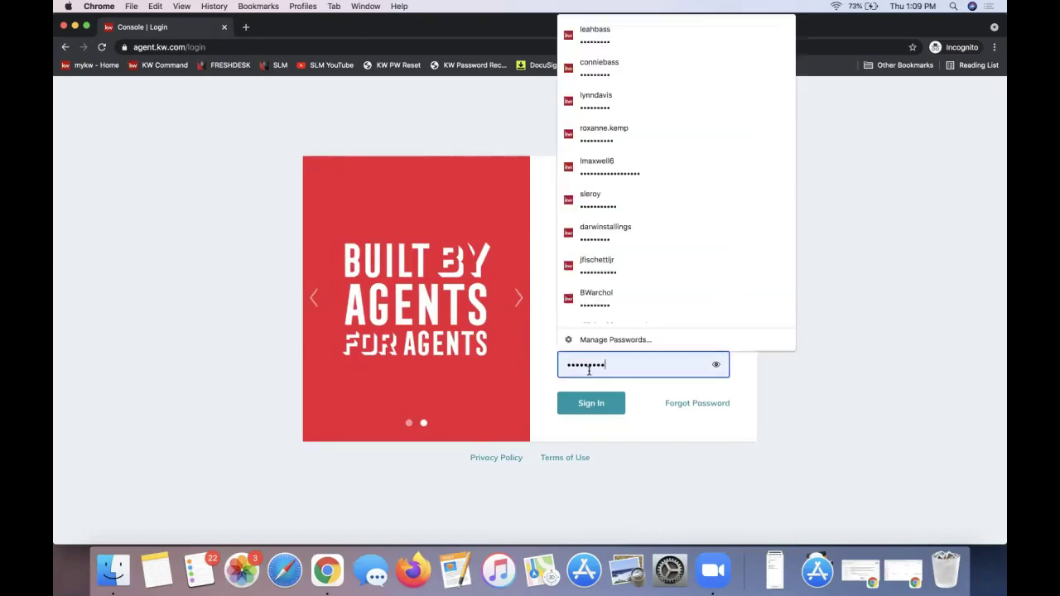
{"action": "left_click", "coordinate": [745, 390]}
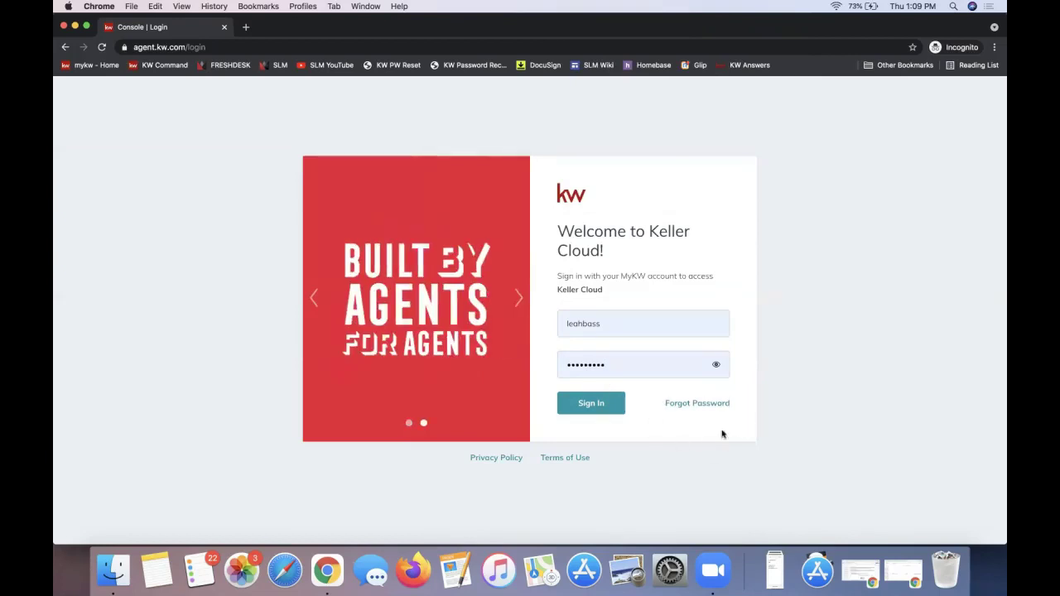
Sign in to the Welcome Home dashboard and open the profile account menu.
{"action": "left_click", "coordinate": [607, 410]}
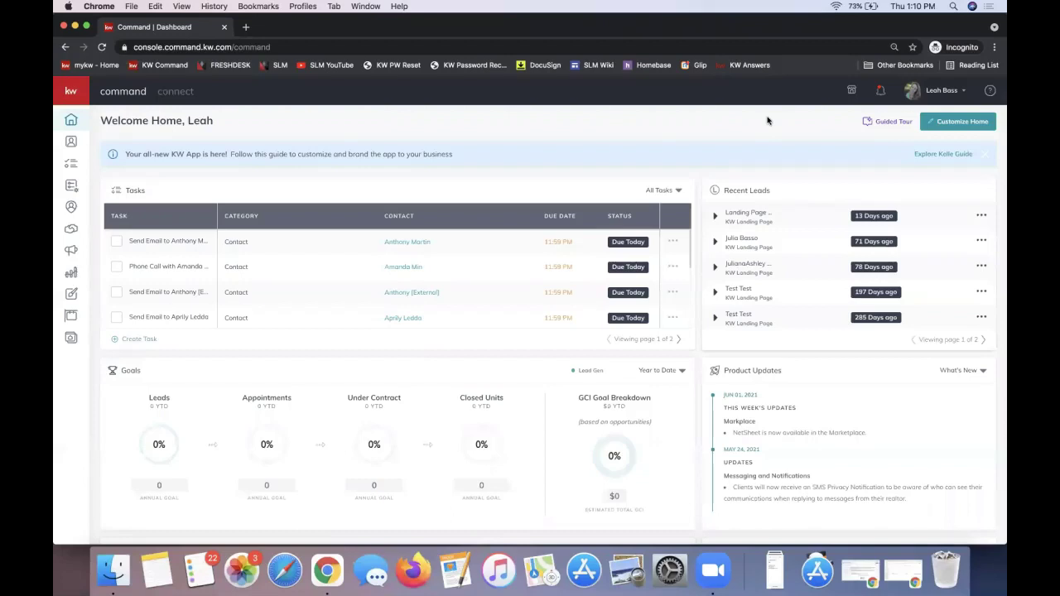
{"action": "left_click", "coordinate": [940, 93]}
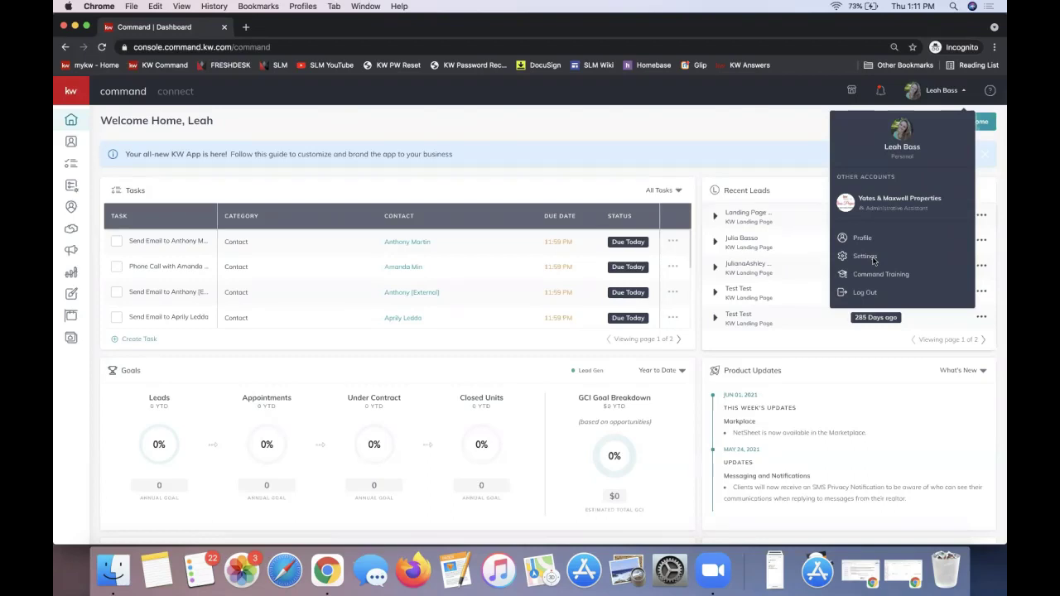
Open Settings and highlight the Connected Apps heading and DocuSign's Connected status.
{"action": "left_click", "coordinate": [873, 260]}
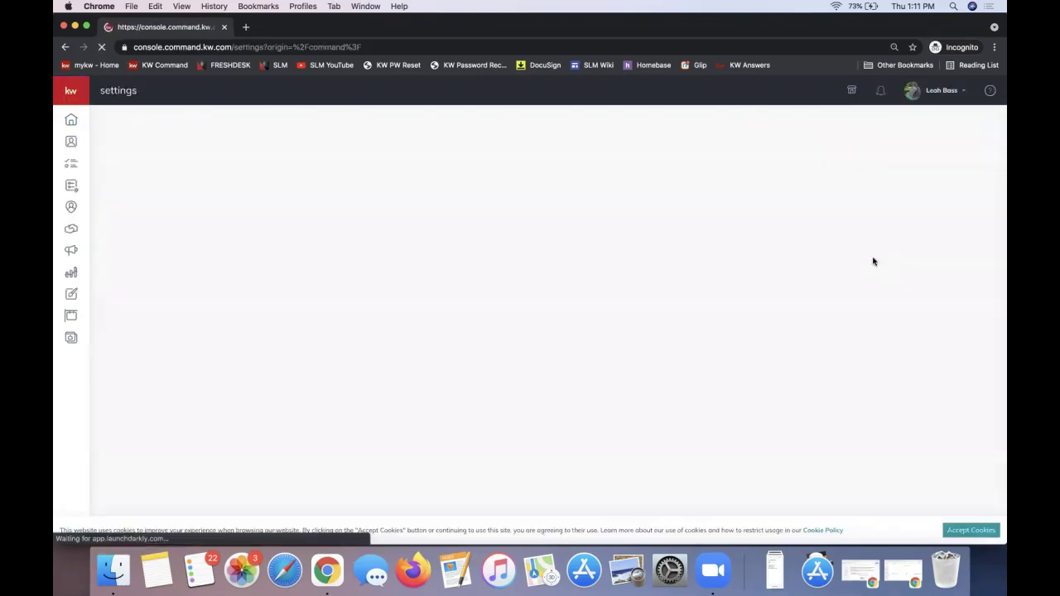
{"action": "left_click", "coordinate": [941, 91]}
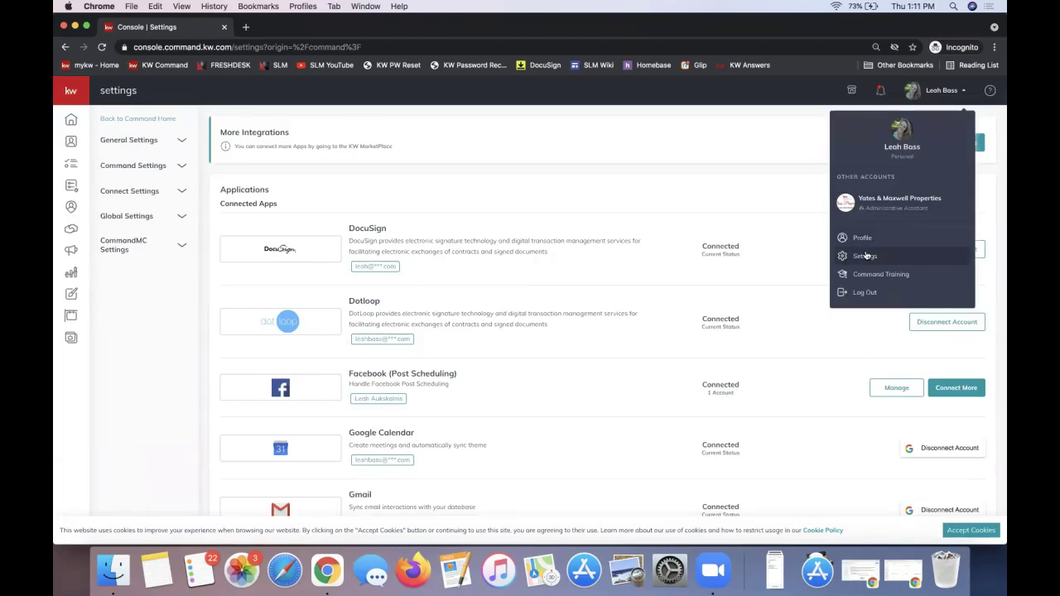
{"action": "triple_click", "coordinate": [247, 203]}
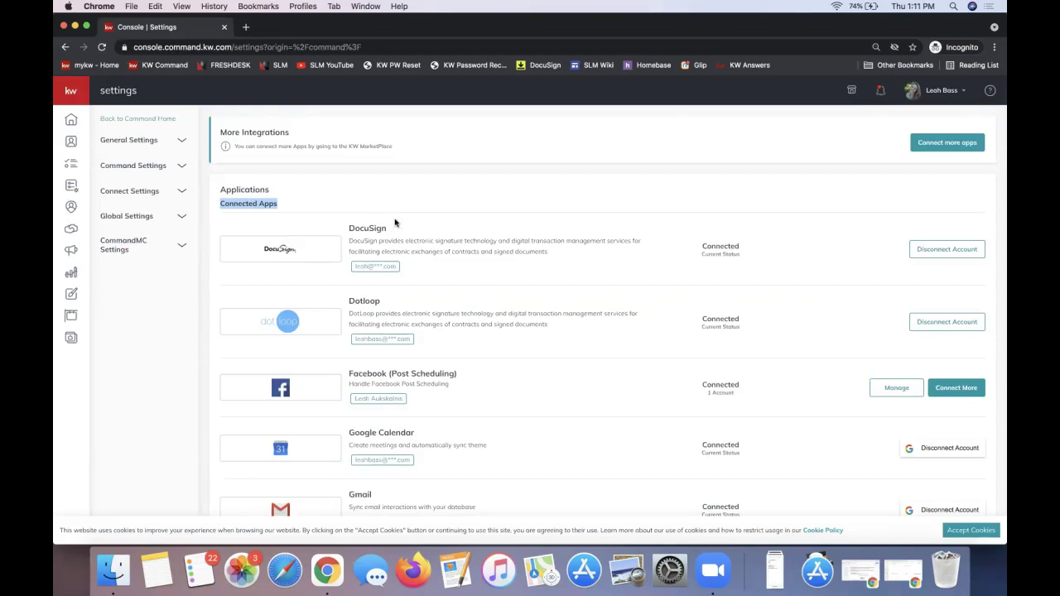
{"action": "left_click", "coordinate": [397, 222]}
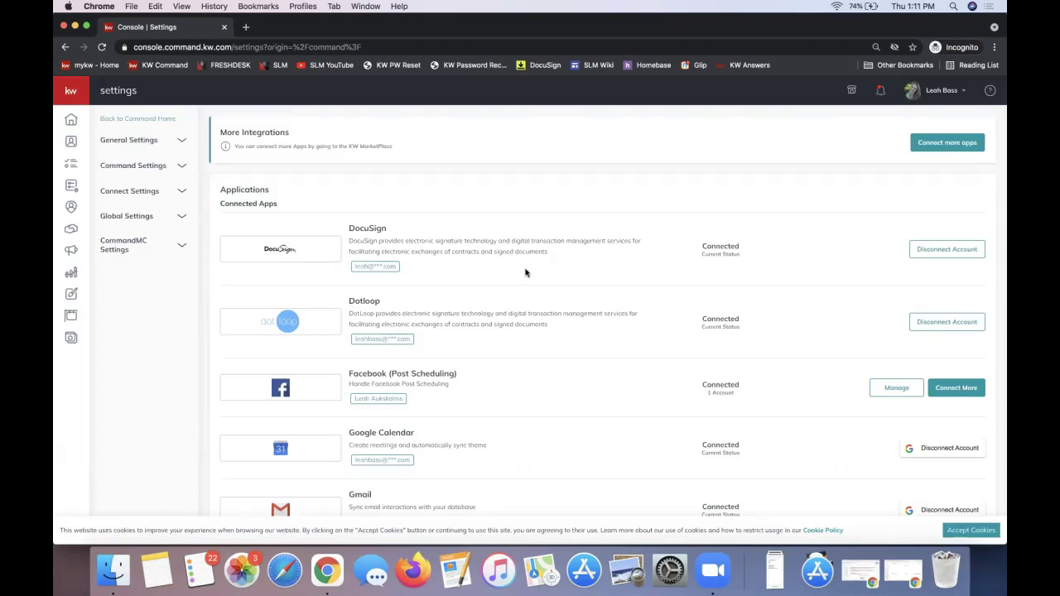
{"action": "double_click", "coordinate": [374, 230]}
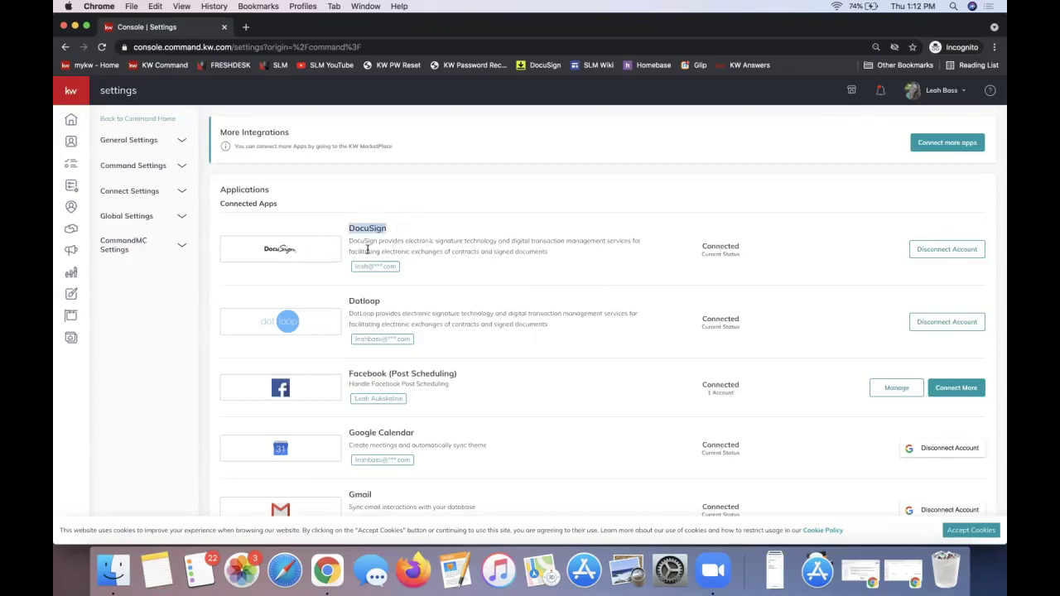
{"action": "double_click", "coordinate": [239, 205]}
{"action": "triple_click", "coordinate": [241, 207]}
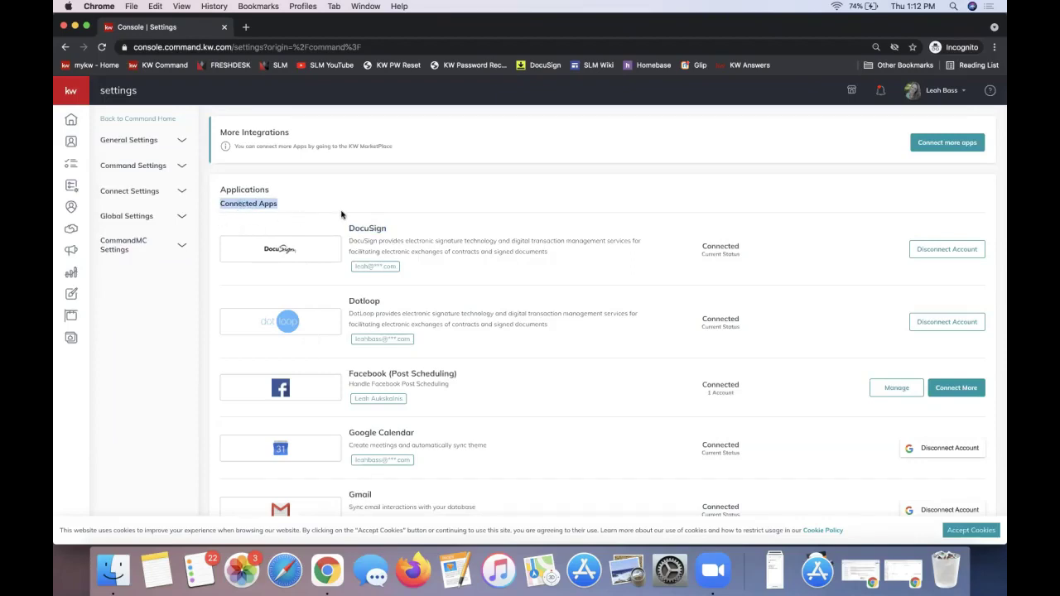
{"action": "double_click", "coordinate": [378, 228]}
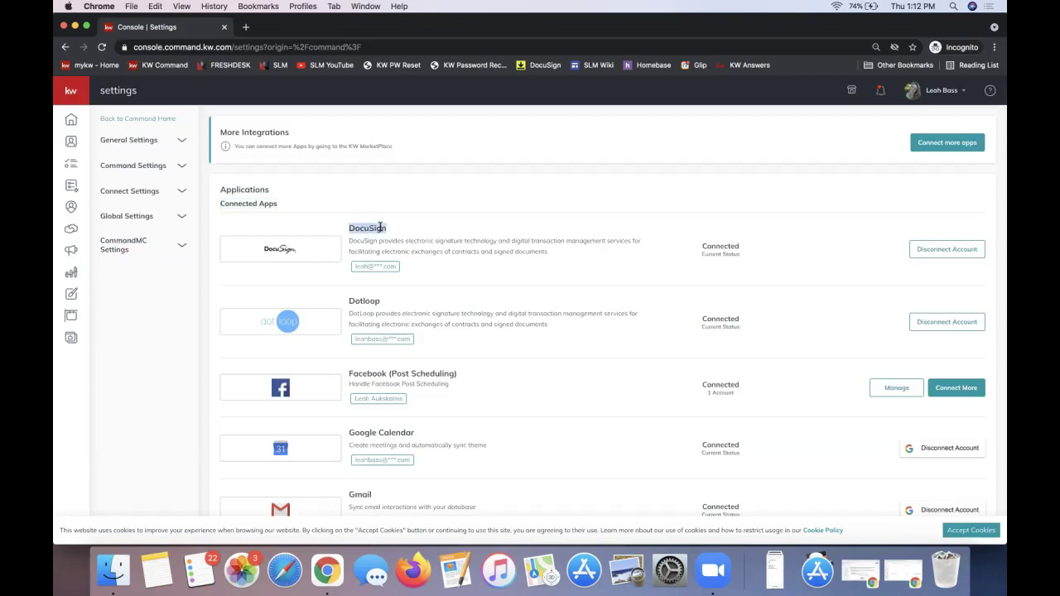
{"action": "double_click", "coordinate": [712, 246]}
{"action": "scroll", "coordinate": [728, 254], "scroll_direction": "down", "scroll_amount": 10}
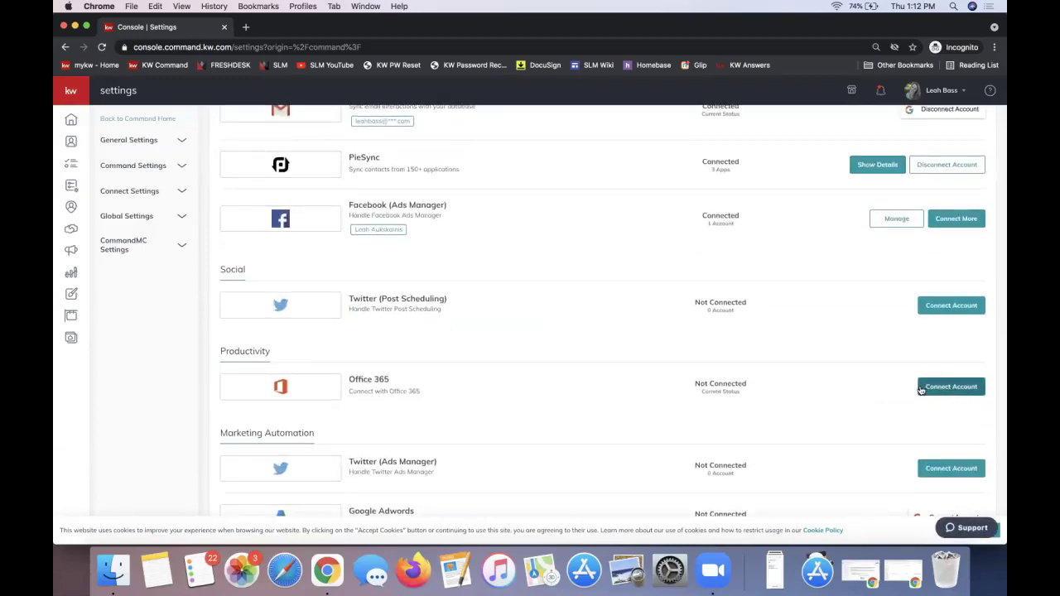
{"action": "scroll", "coordinate": [809, 384], "scroll_direction": "up", "scroll_amount": 15}
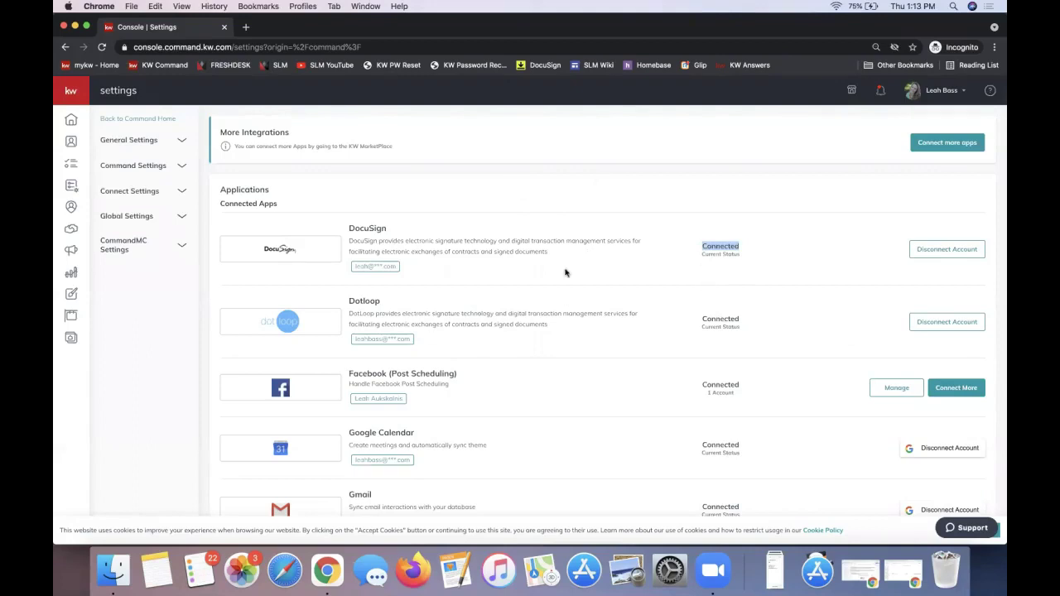
{"action": "left_click", "coordinate": [721, 247]}
{"action": "double_click", "coordinate": [715, 246]}
{"action": "left_click", "coordinate": [443, 241]}
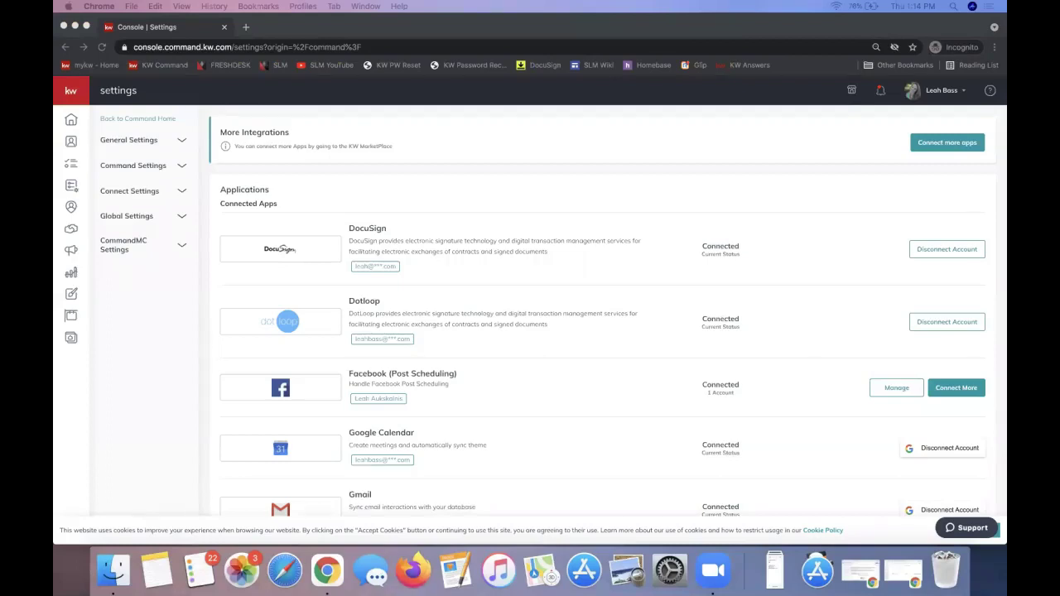
Open 'Steps to do a Transaction in Command' from the DocuSign Steps link preview.
{"action": "key", "text": "super+grave"}
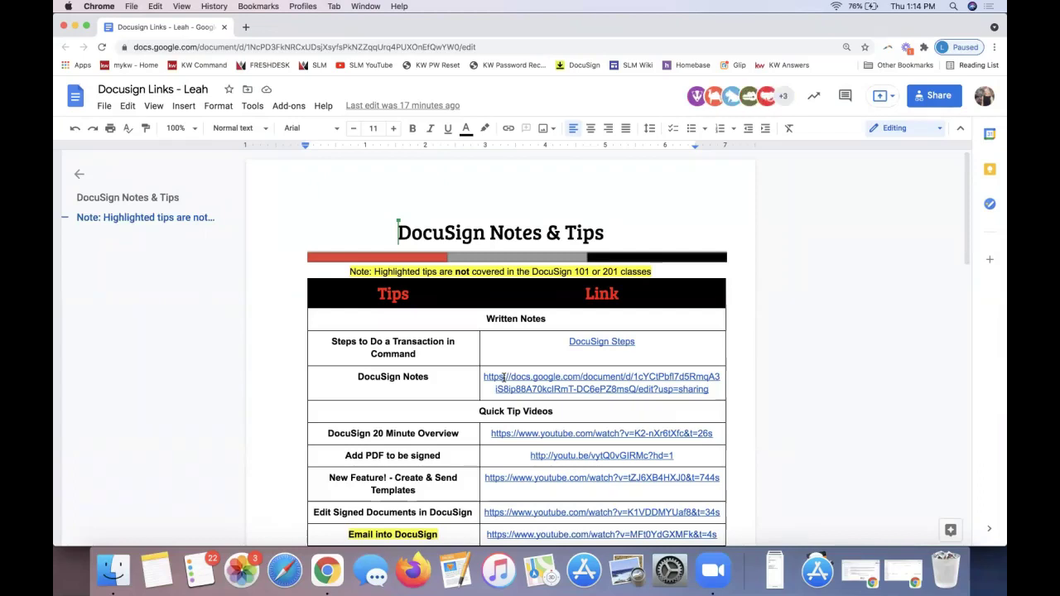
{"action": "left_click", "coordinate": [593, 343]}
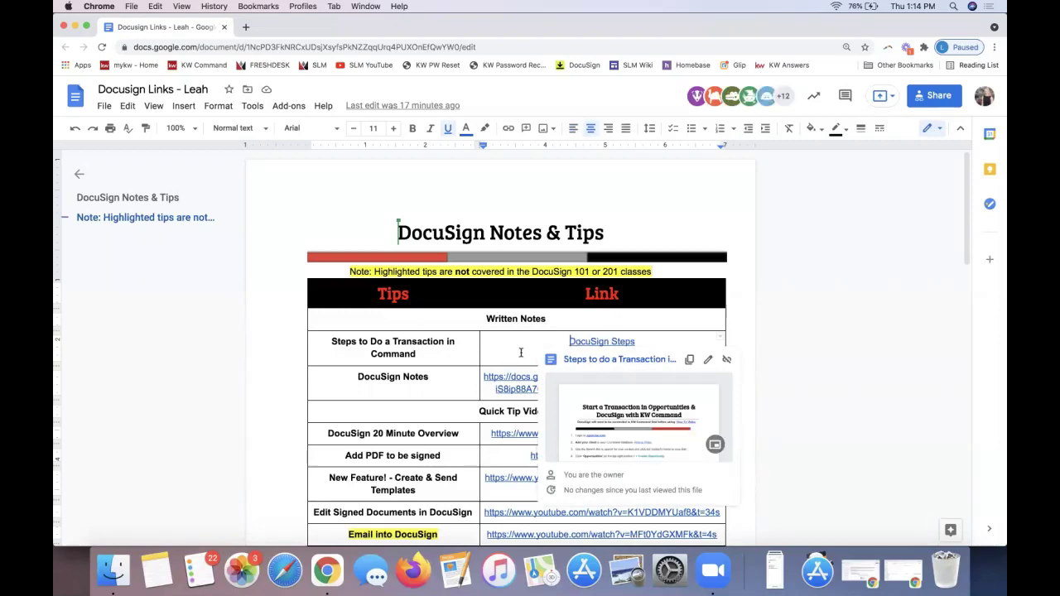
{"action": "left_click", "coordinate": [437, 417]}
{"action": "scroll", "coordinate": [437, 417], "scroll_direction": "down", "scroll_amount": 5}
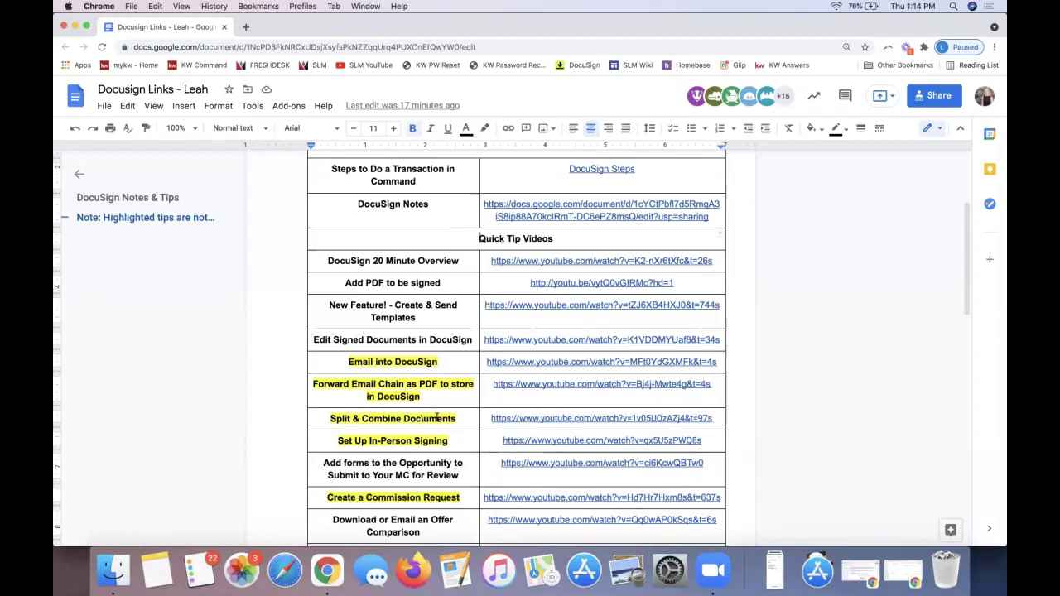
{"action": "scroll", "coordinate": [437, 418], "scroll_direction": "up", "scroll_amount": 5}
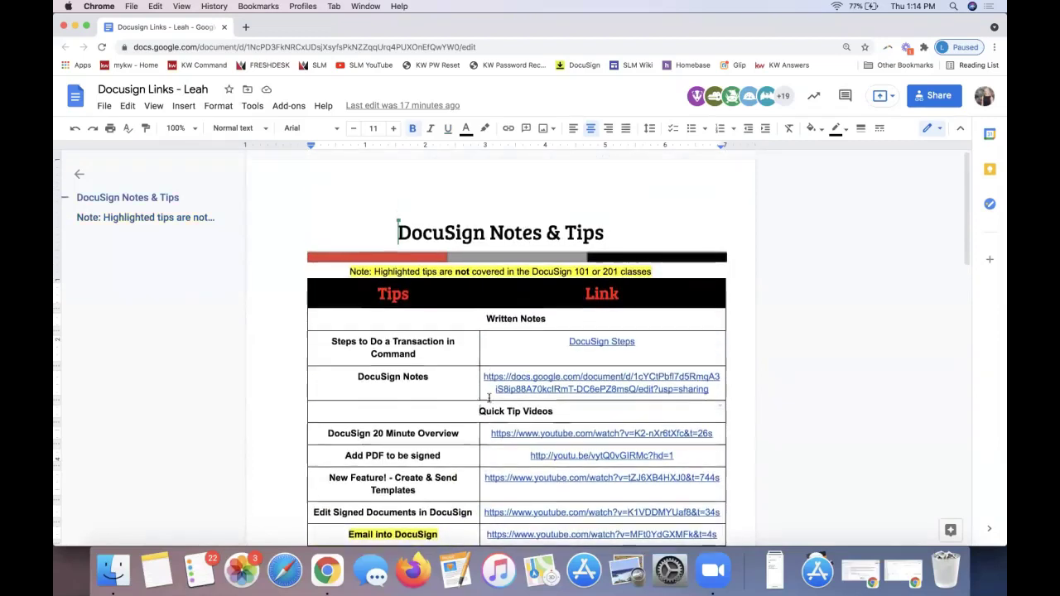
{"action": "scroll", "coordinate": [586, 280], "scroll_direction": "down", "scroll_amount": 2}
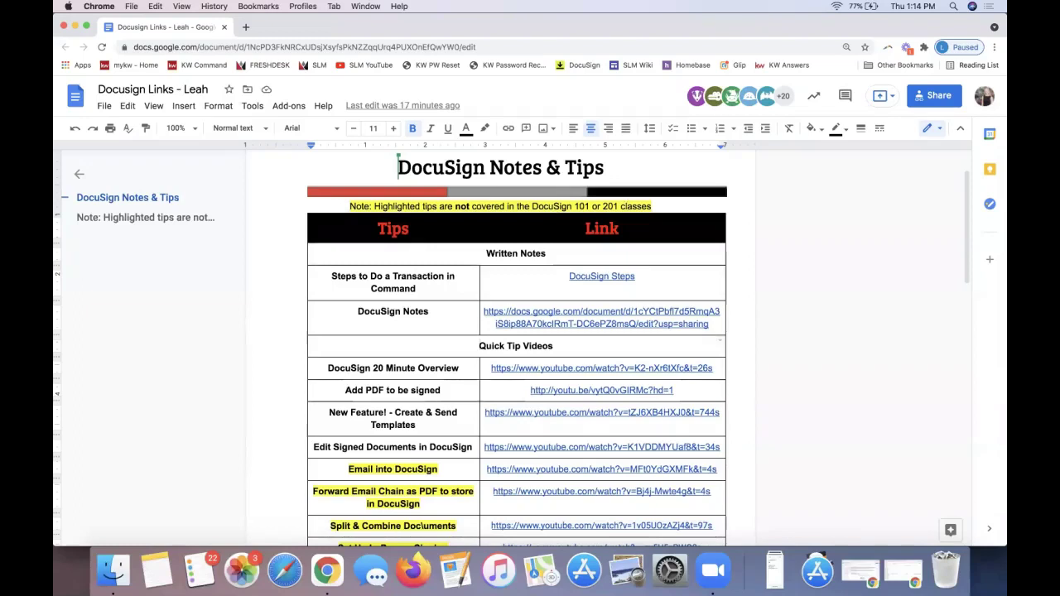
{"action": "scroll", "coordinate": [620, 214], "scroll_direction": "down", "scroll_amount": 3}
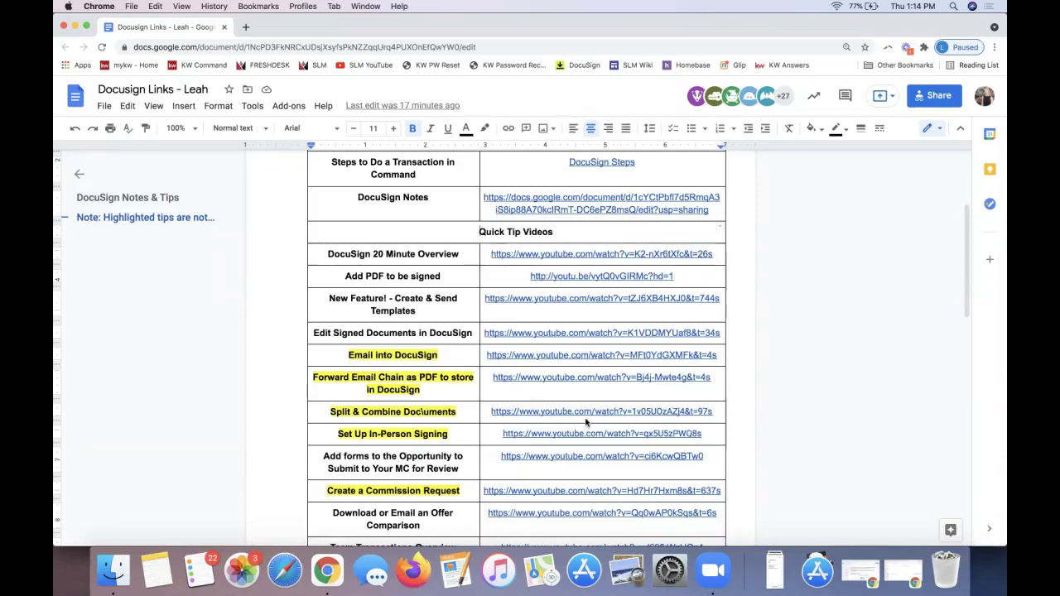
{"action": "scroll", "coordinate": [586, 422], "scroll_direction": "down", "scroll_amount": 5}
{"action": "scroll", "coordinate": [586, 423], "scroll_direction": "down", "scroll_amount": 6}
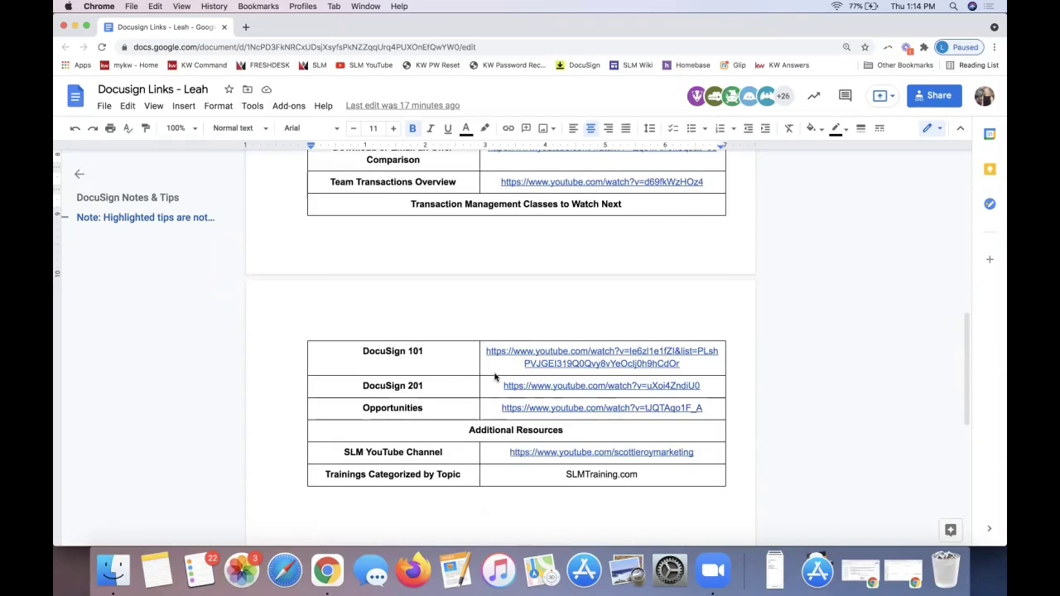
{"action": "scroll", "coordinate": [494, 377], "scroll_direction": "up", "scroll_amount": 10}
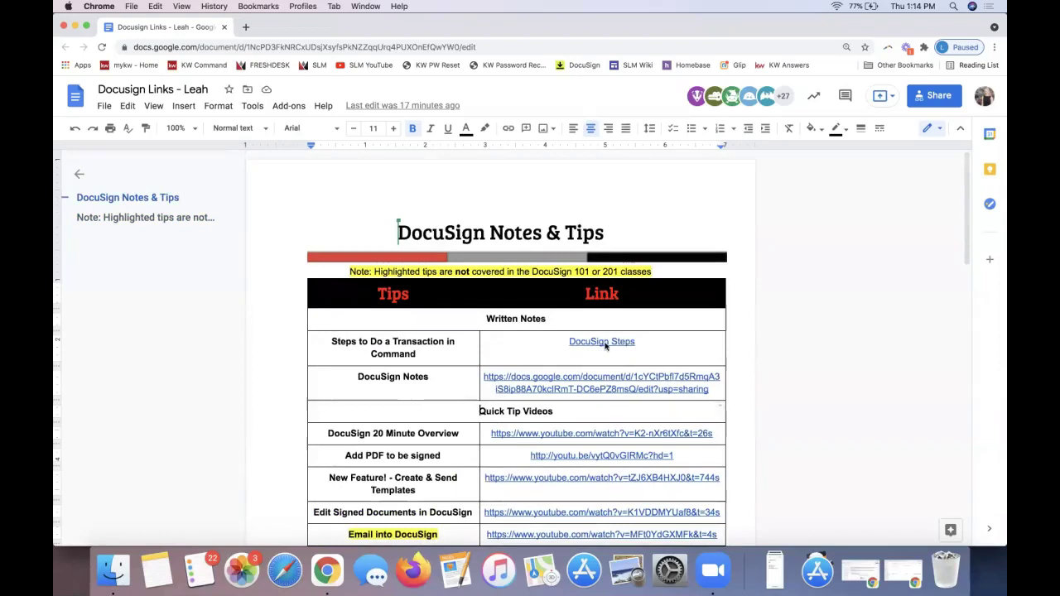
{"action": "left_click", "coordinate": [602, 343]}
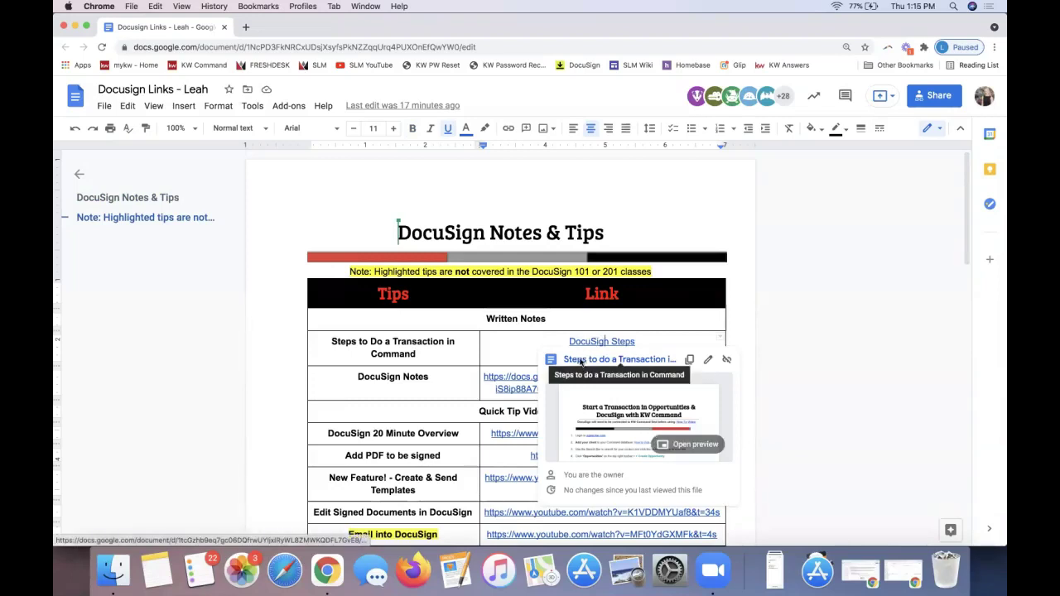
{"action": "left_click", "coordinate": [589, 358]}
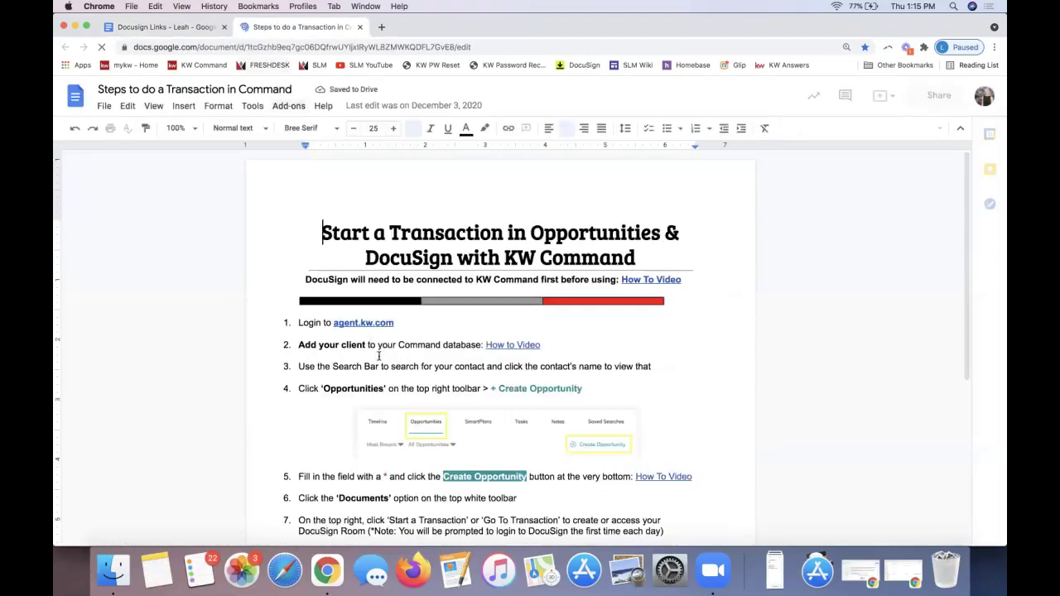
Copy the document's share link and return to the top of the document.
{"action": "left_click", "coordinate": [932, 97]}
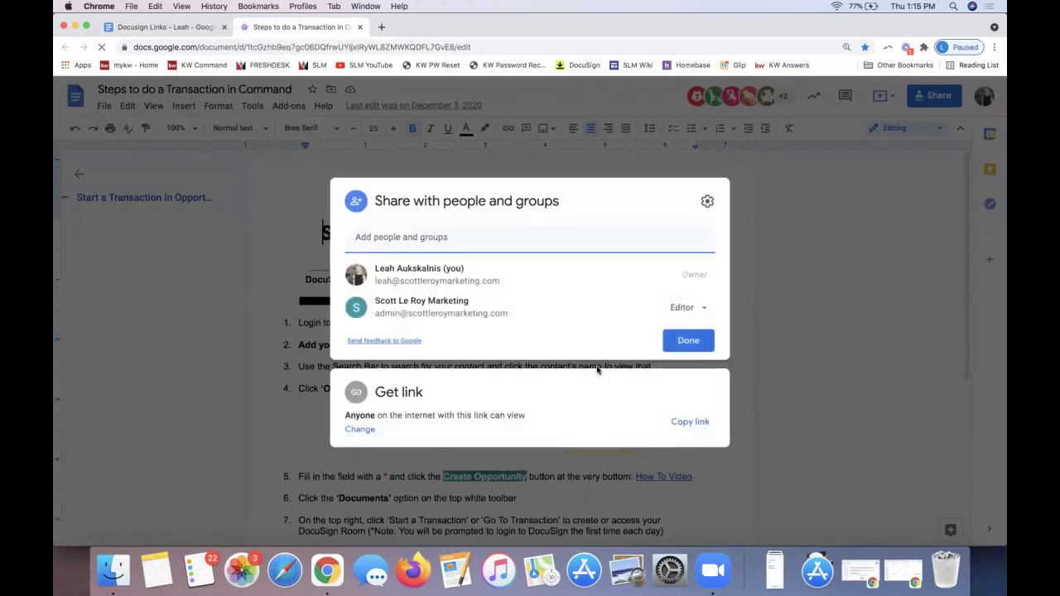
{"action": "left_click", "coordinate": [703, 420]}
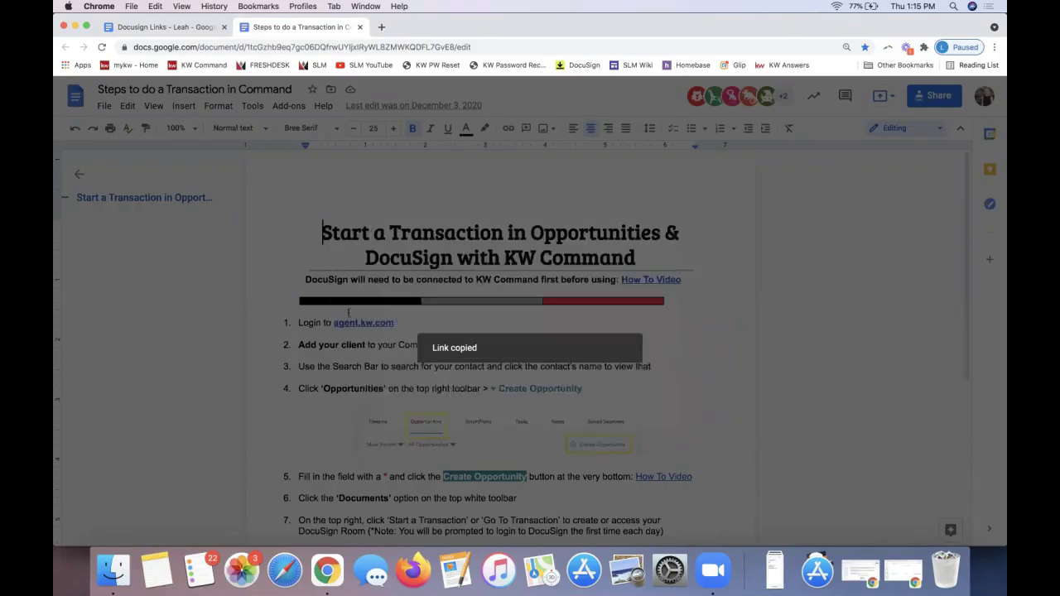
{"action": "scroll", "coordinate": [391, 396], "scroll_direction": "down", "scroll_amount": 4}
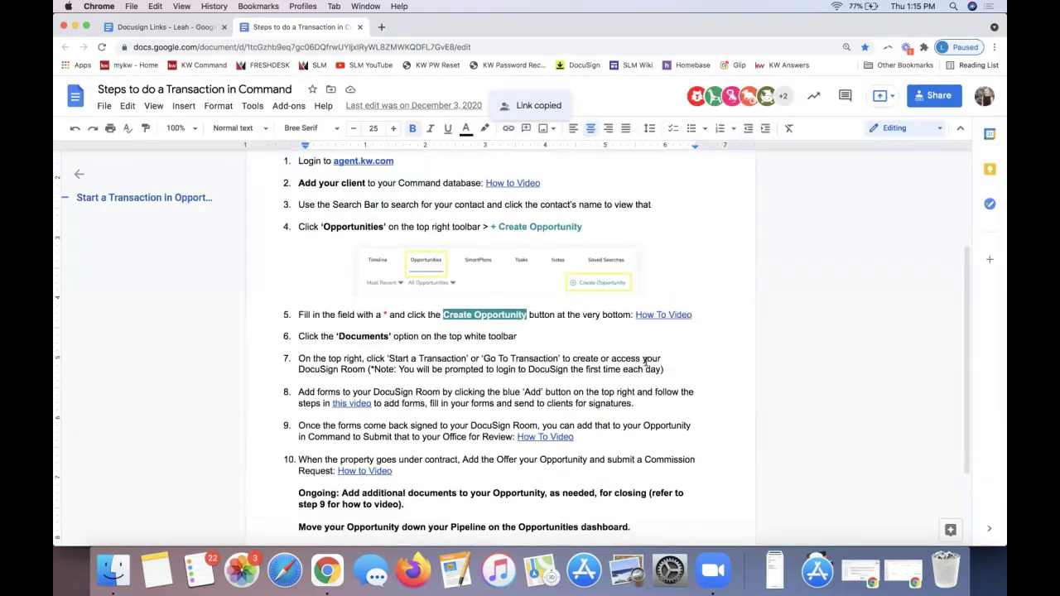
{"action": "scroll", "coordinate": [646, 362], "scroll_direction": "down", "scroll_amount": 2}
{"action": "key", "text": "super+Up"}
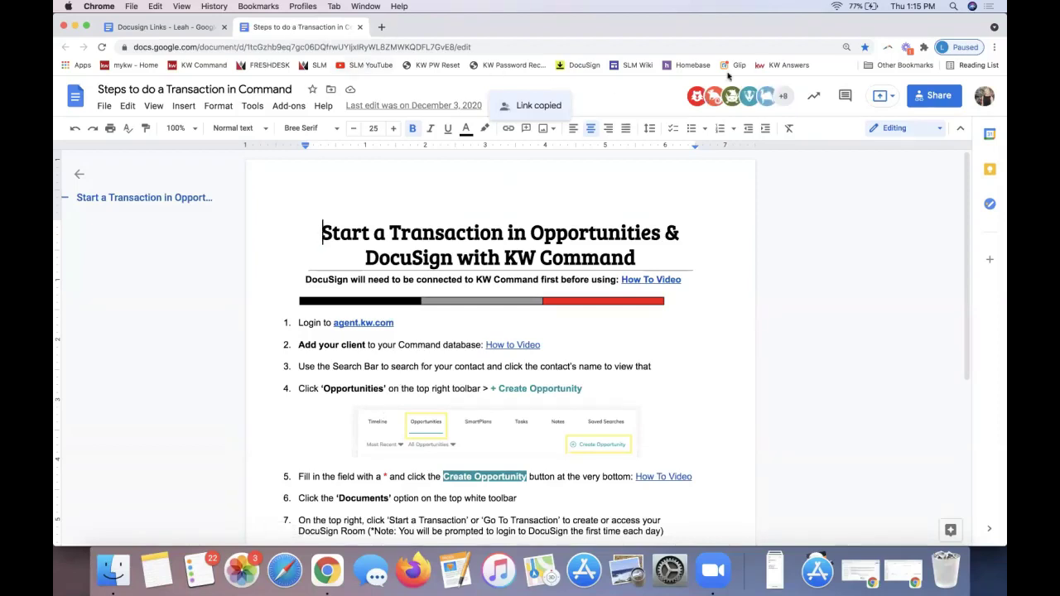
Move the Google Docs window aside and focus the Command Console Settings window.
{"action": "left_click_drag", "start_coordinate": [794, 33], "coordinate": [1007, 91]}
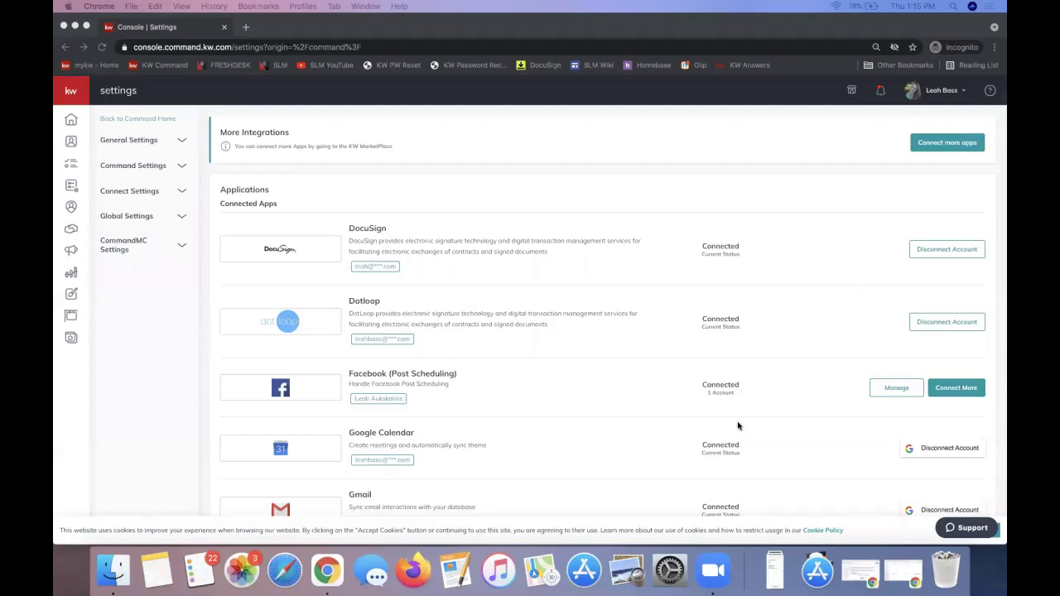
{"action": "left_click", "coordinate": [116, 333]}
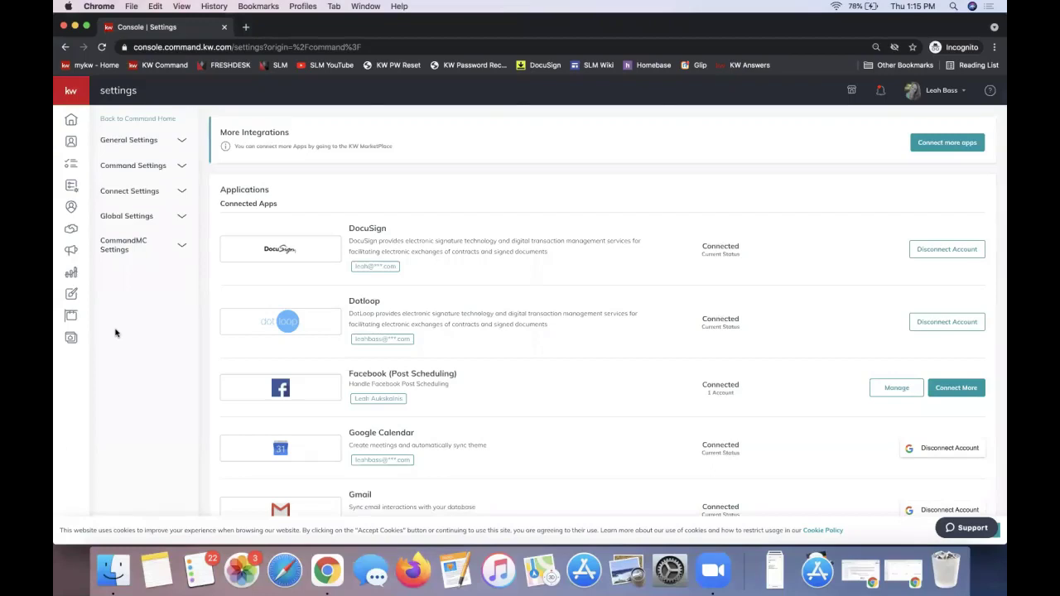
Go to Contacts and open a blank Add to Contacts form.
{"action": "left_click", "coordinate": [71, 144]}
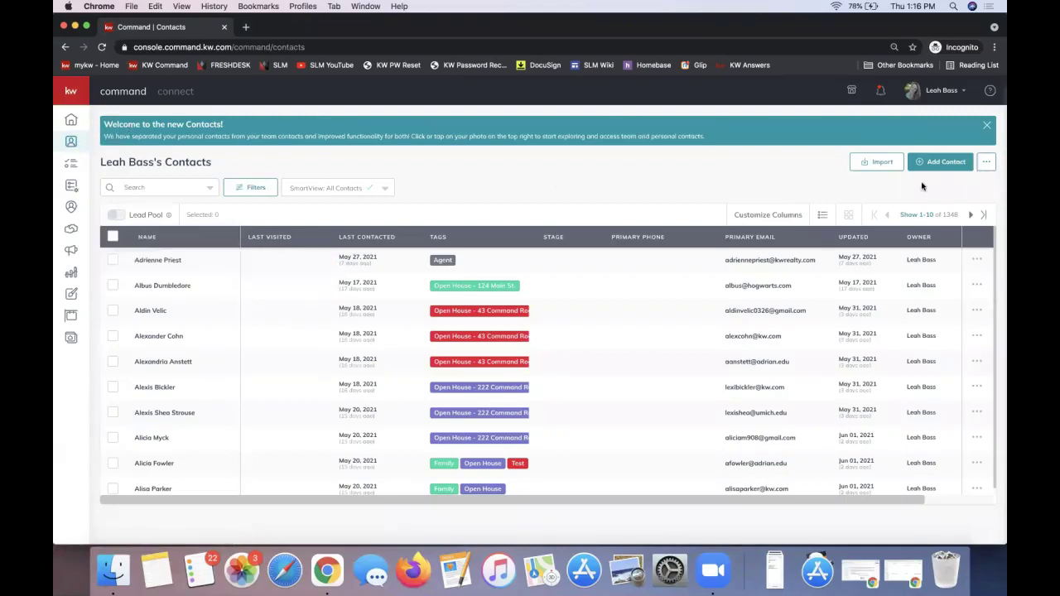
{"action": "left_click", "coordinate": [192, 185]}
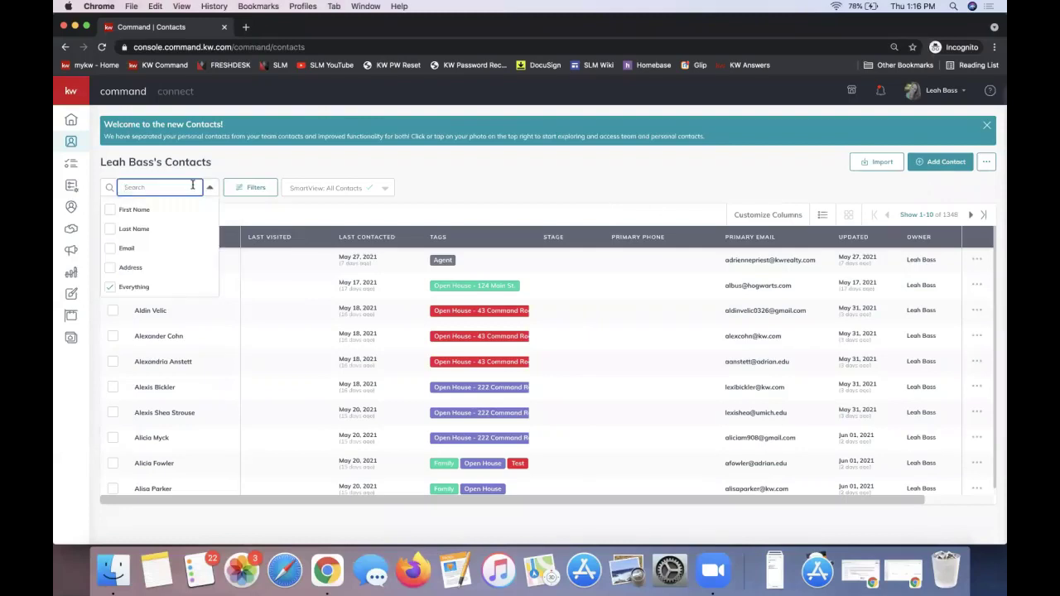
{"action": "left_click", "coordinate": [651, 186]}
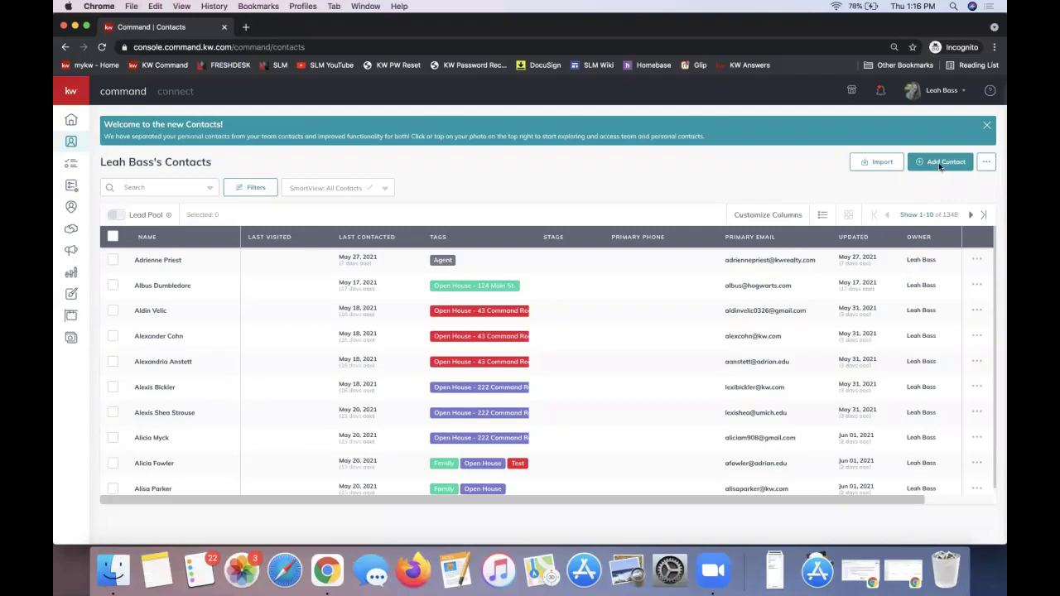
{"action": "left_click", "coordinate": [940, 164]}
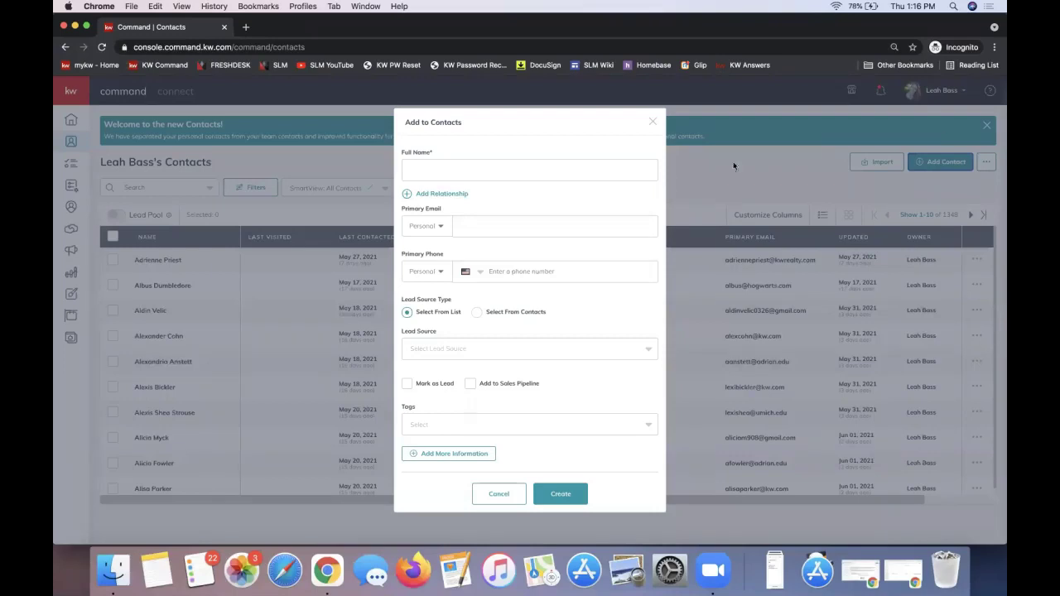
Enter the client's full name in Full Name and their e-mail in Primary Email.
{"action": "left_click", "coordinate": [431, 174]}
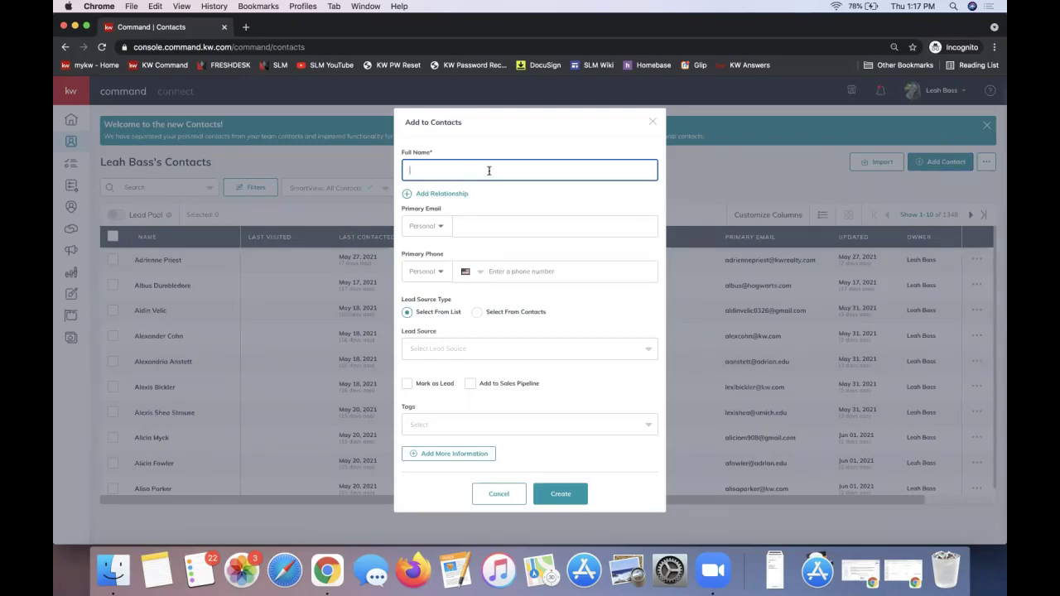
{"action": "type", "text": "Robin Sherbatsky"}
{"action": "left_click", "coordinate": [497, 224]}
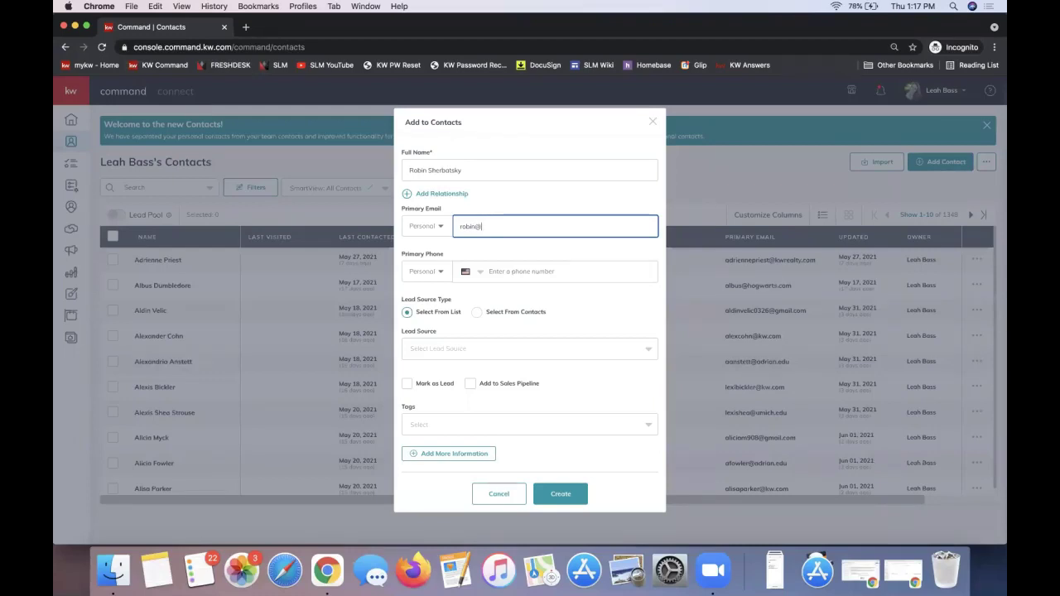
Add a Spouse relationship to the co-seller's existing contact and create the contact.
{"action": "left_click", "coordinate": [445, 195]}
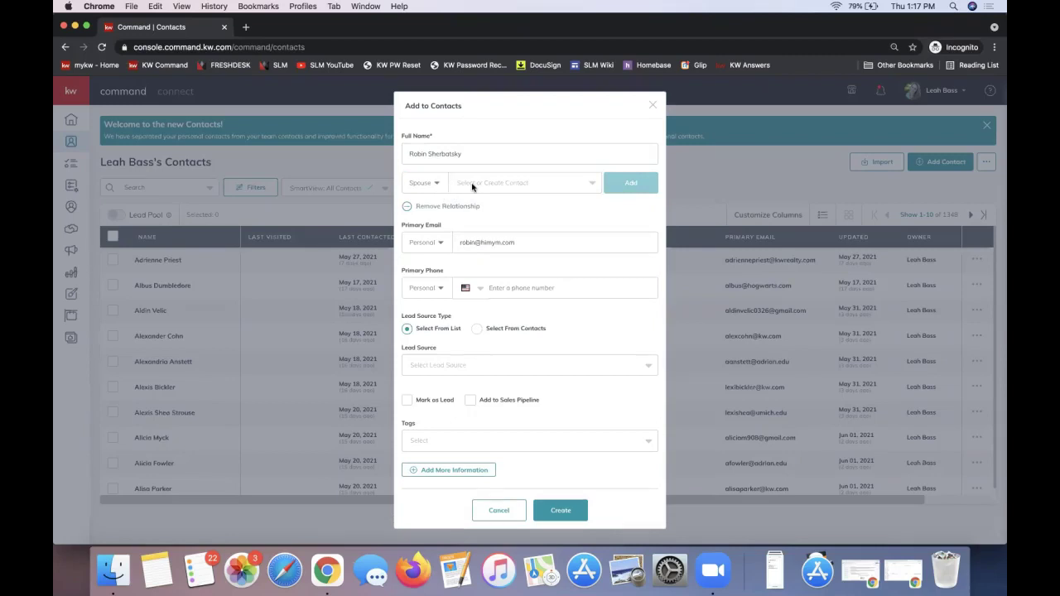
{"action": "left_click", "coordinate": [472, 187]}
{"action": "type", "text": "barney"}
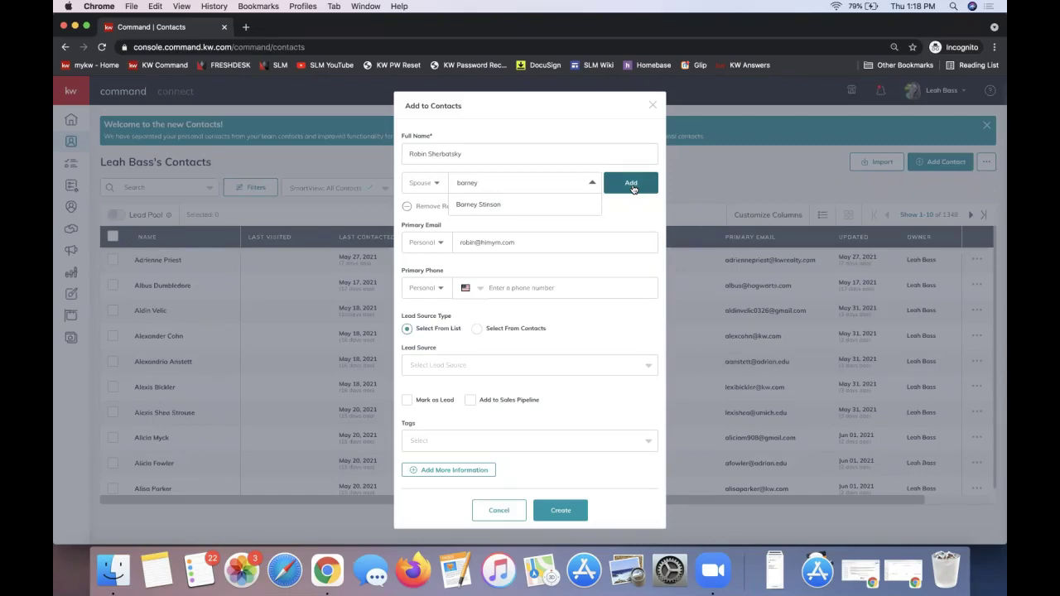
{"action": "left_click", "coordinate": [497, 207]}
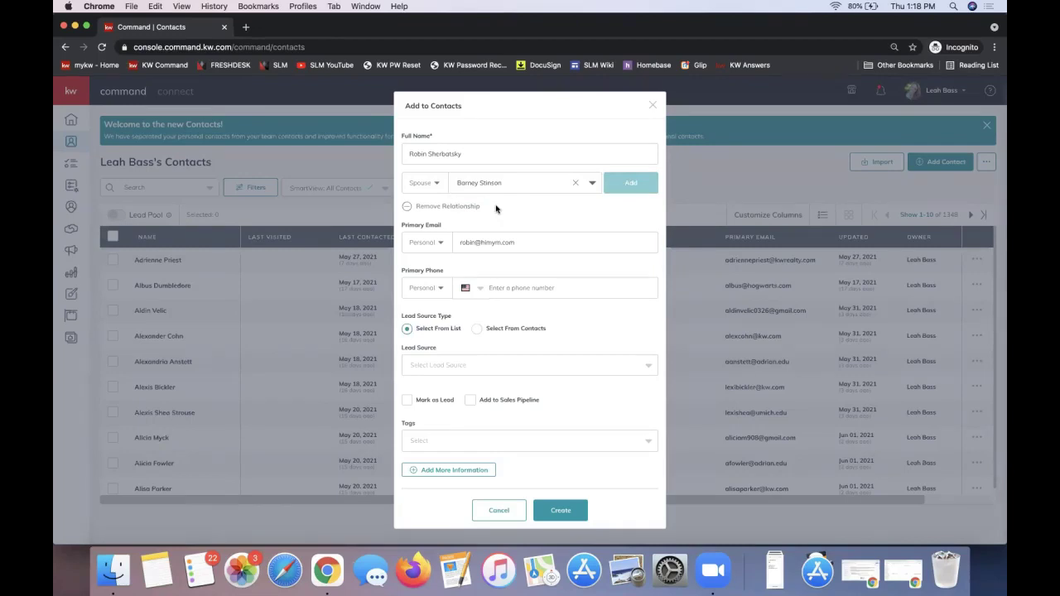
{"action": "left_click", "coordinate": [559, 512]}
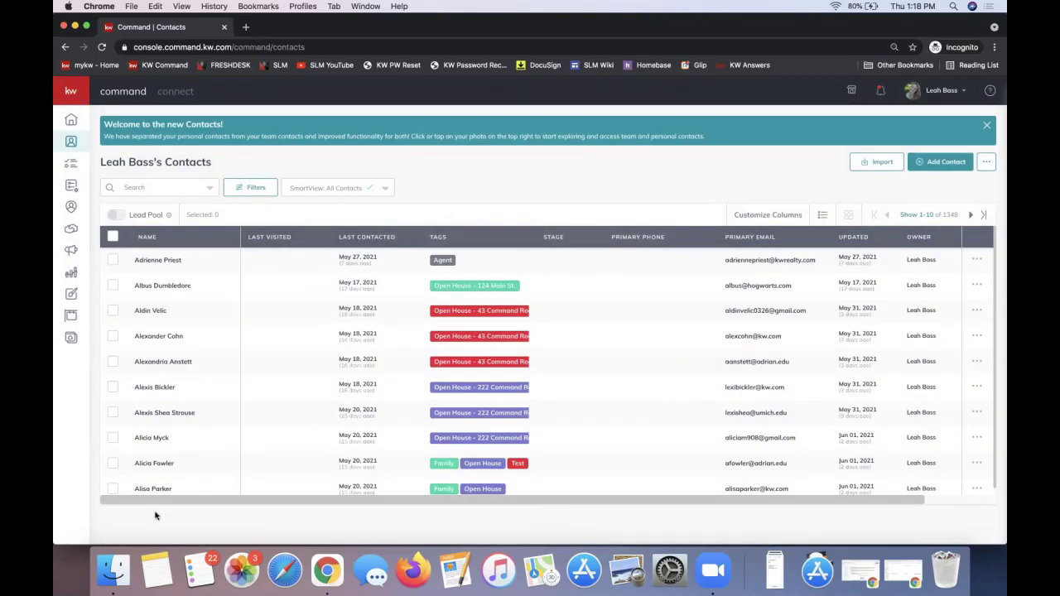
Search contacts by the client's first name and open their detail record.
{"action": "left_click", "coordinate": [137, 191]}
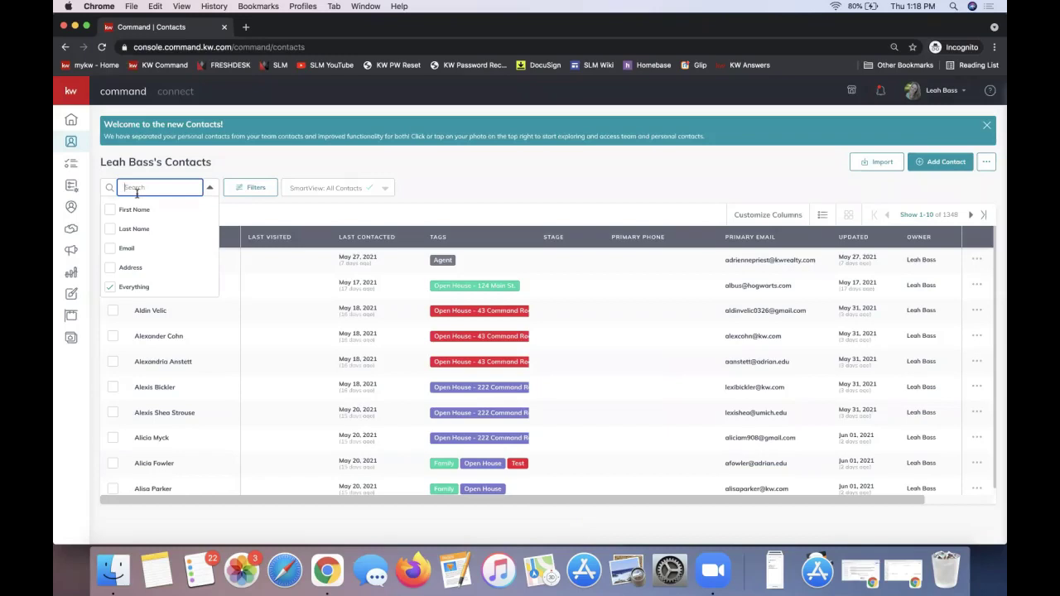
{"action": "type", "text": "robin"}
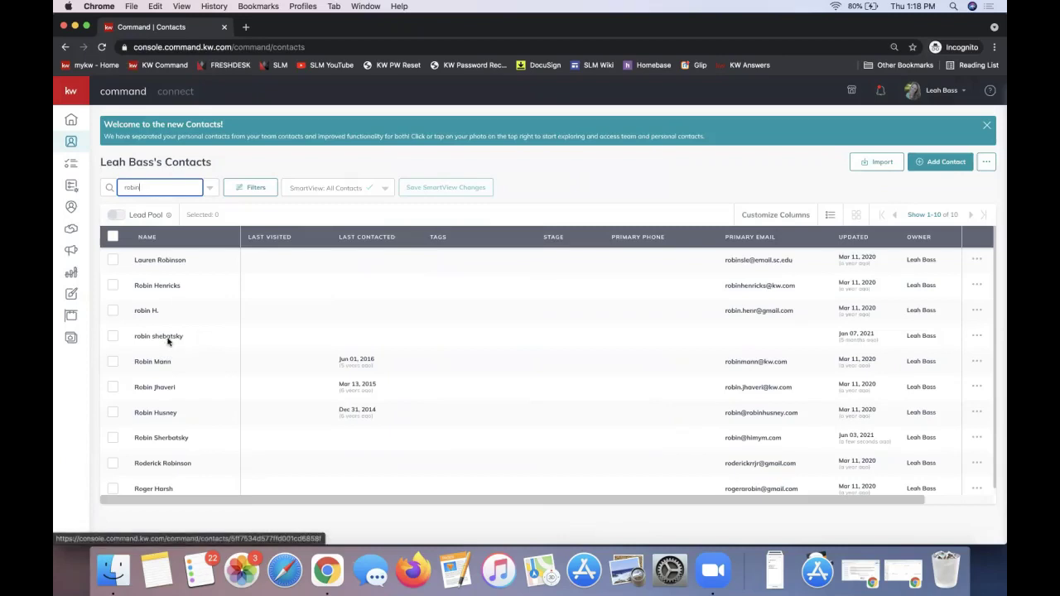
{"action": "left_click", "coordinate": [161, 439]}
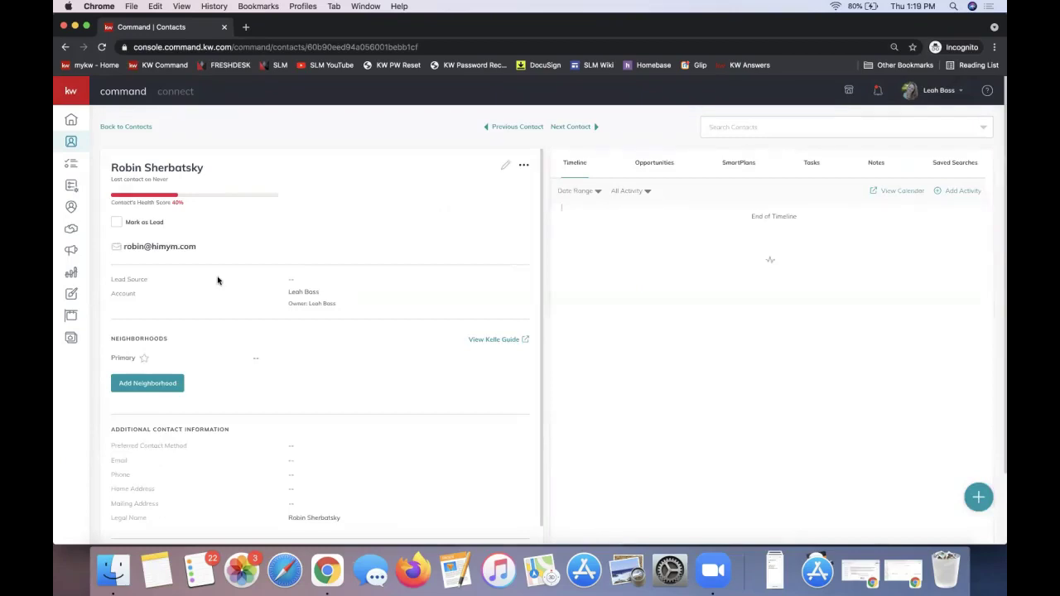
{"action": "scroll", "coordinate": [218, 281], "scroll_direction": "down", "scroll_amount": 3}
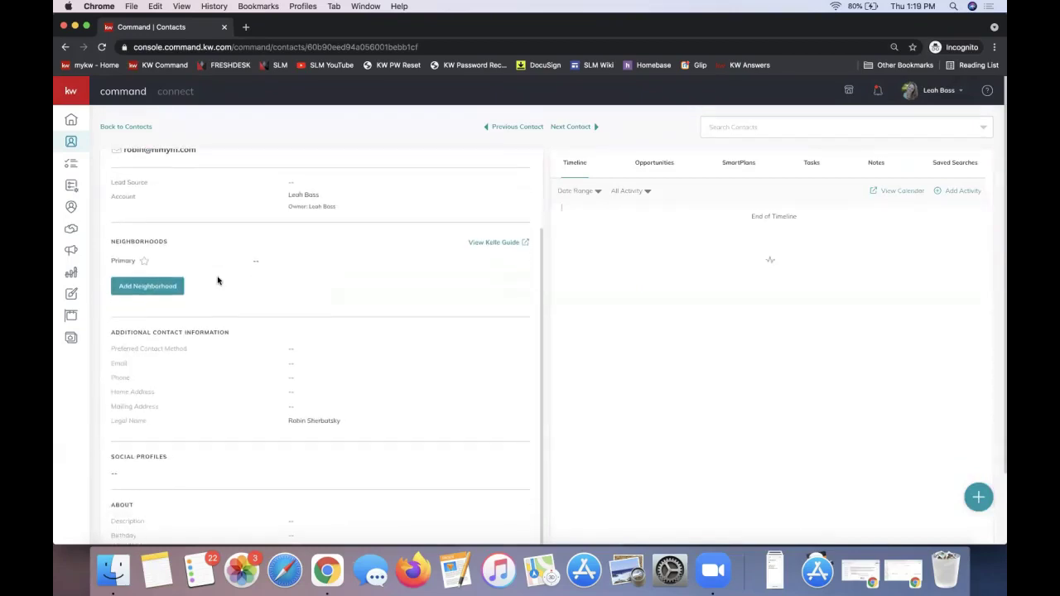
{"action": "scroll", "coordinate": [218, 280], "scroll_direction": "up", "scroll_amount": 3}
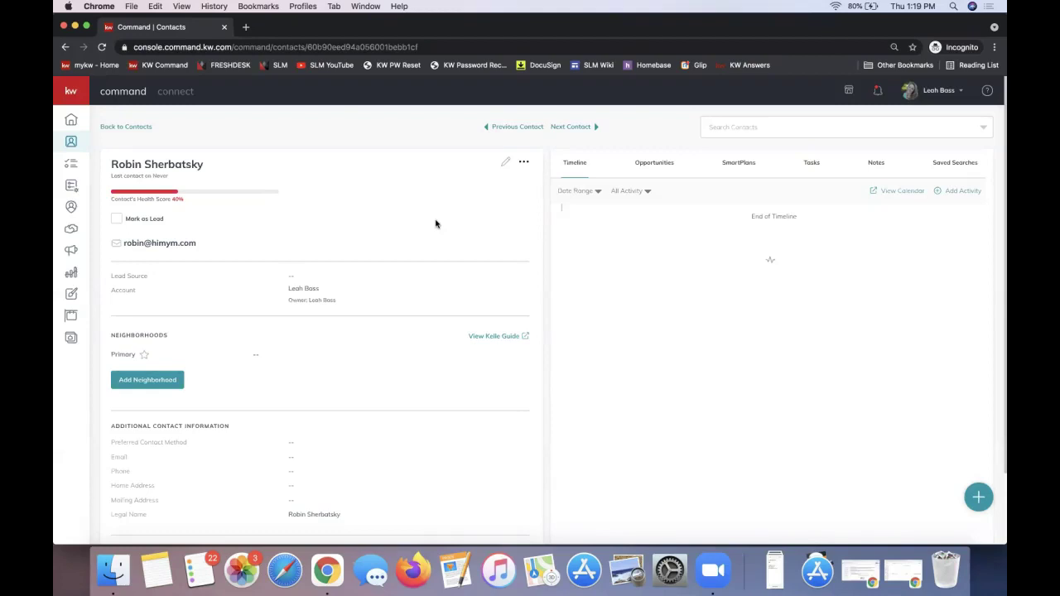
Show the contact's opportunities and start a new Listing opportunity in Ballantyne Area, Cultivate phase.
{"action": "left_click", "coordinate": [660, 173]}
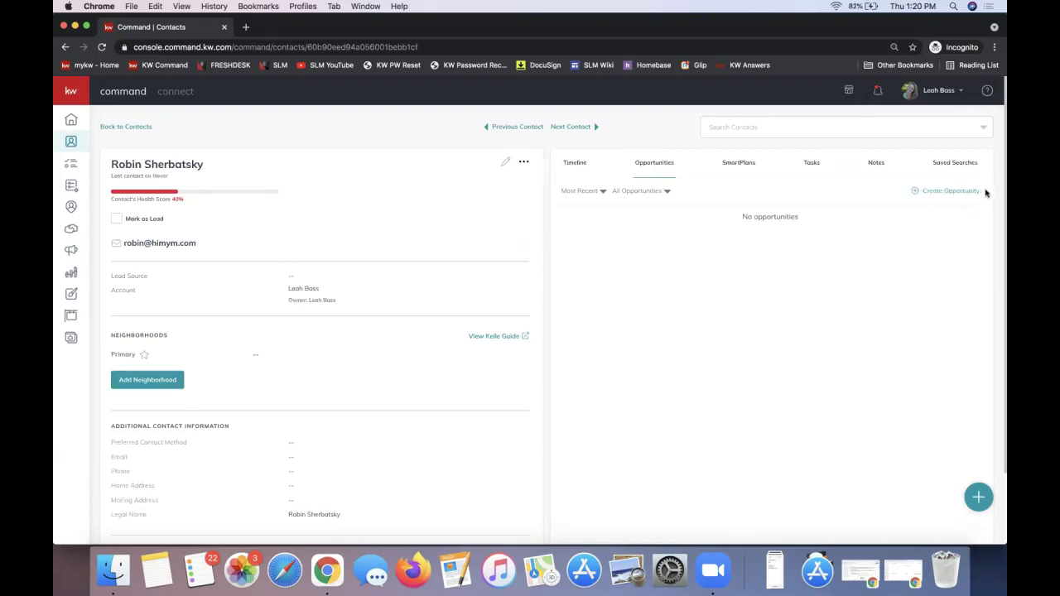
{"action": "left_click_drag", "start_coordinate": [983, 193], "coordinate": [906, 194]}
{"action": "left_click", "coordinate": [946, 195]}
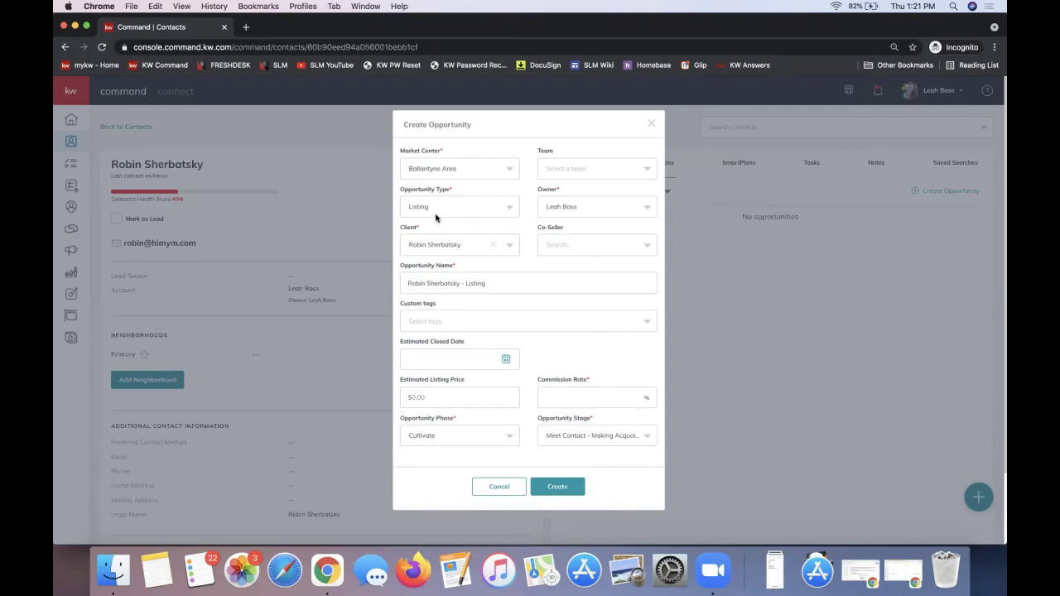
Expand the Opportunity Type list to show Listing, Buyer, Landlord and Tenant.
{"action": "triple_click", "coordinate": [418, 189]}
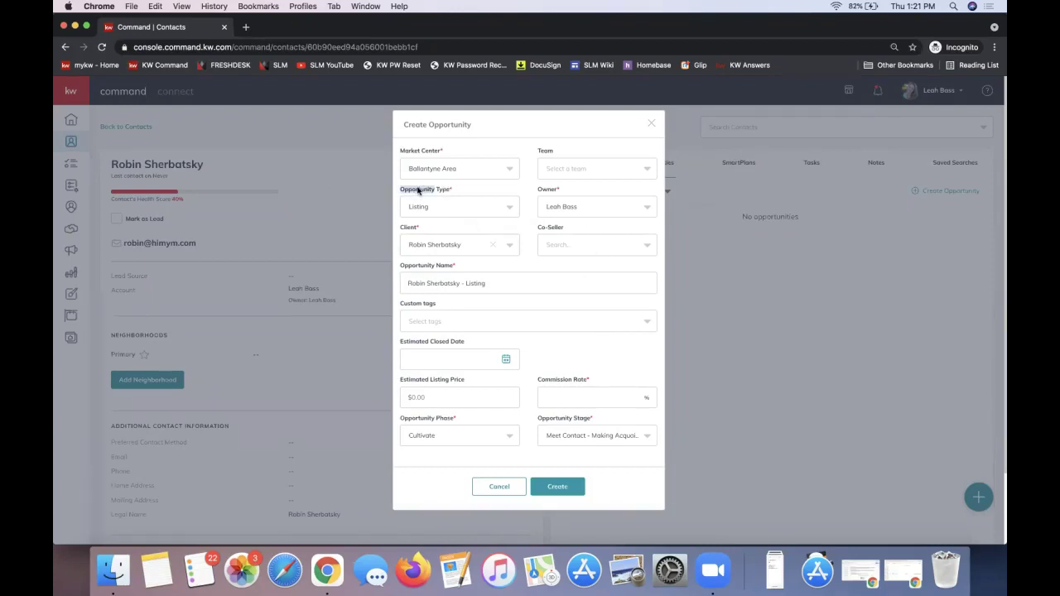
{"action": "left_click", "coordinate": [458, 209]}
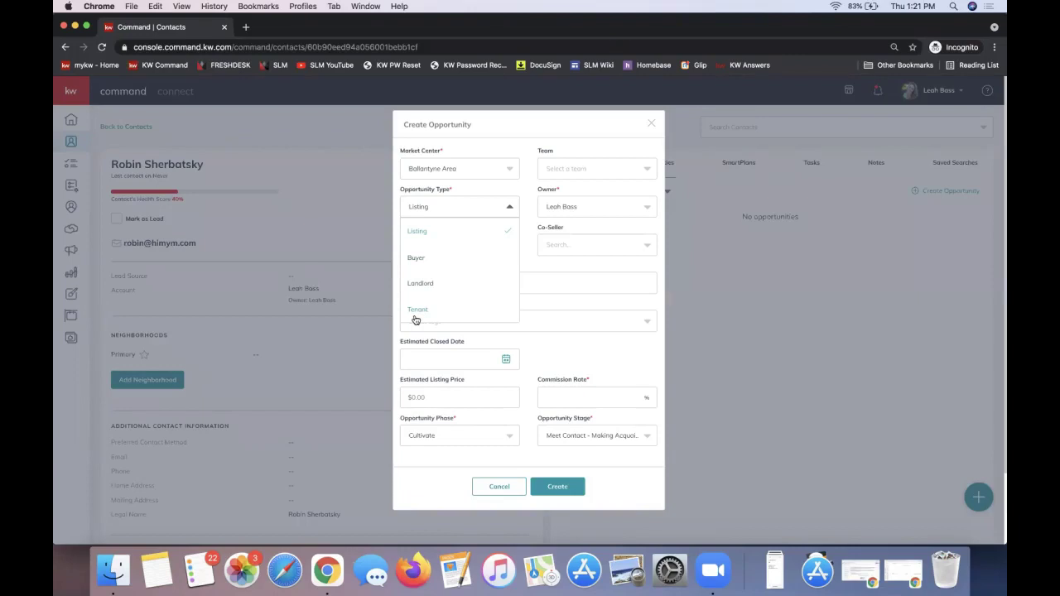
Confirm Listing as the opportunity type and collapse the type list.
{"action": "double_click", "coordinate": [434, 199]}
{"action": "left_click", "coordinate": [426, 208]}
{"action": "left_click", "coordinate": [421, 240]}
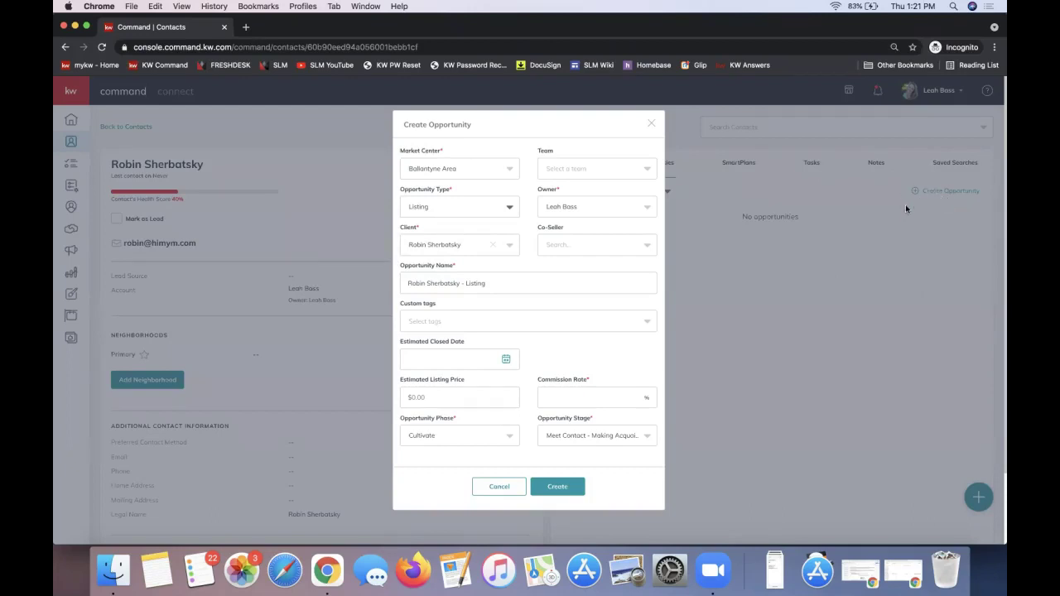
Choose the related contact as the opportunity's co-seller.
{"action": "left_click", "coordinate": [560, 253]}
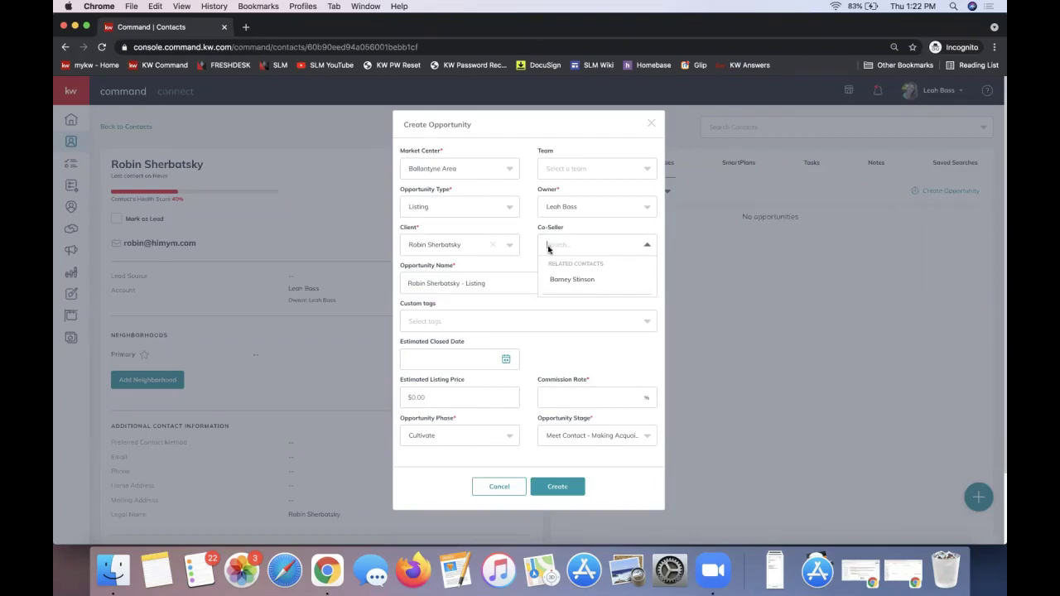
{"action": "left_click", "coordinate": [563, 279]}
{"action": "left_click", "coordinate": [560, 246]}
{"action": "left_click", "coordinate": [564, 247]}
Enter a commission rate of 3 in the Commission Rate field.
{"action": "left_click", "coordinate": [576, 396]}
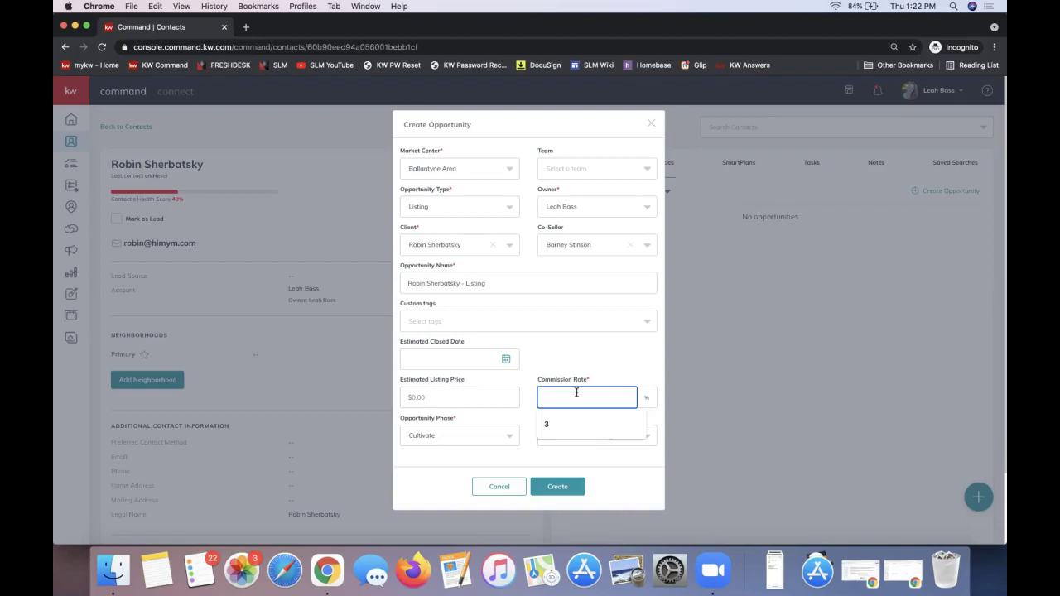
{"action": "type", "text": "3"}
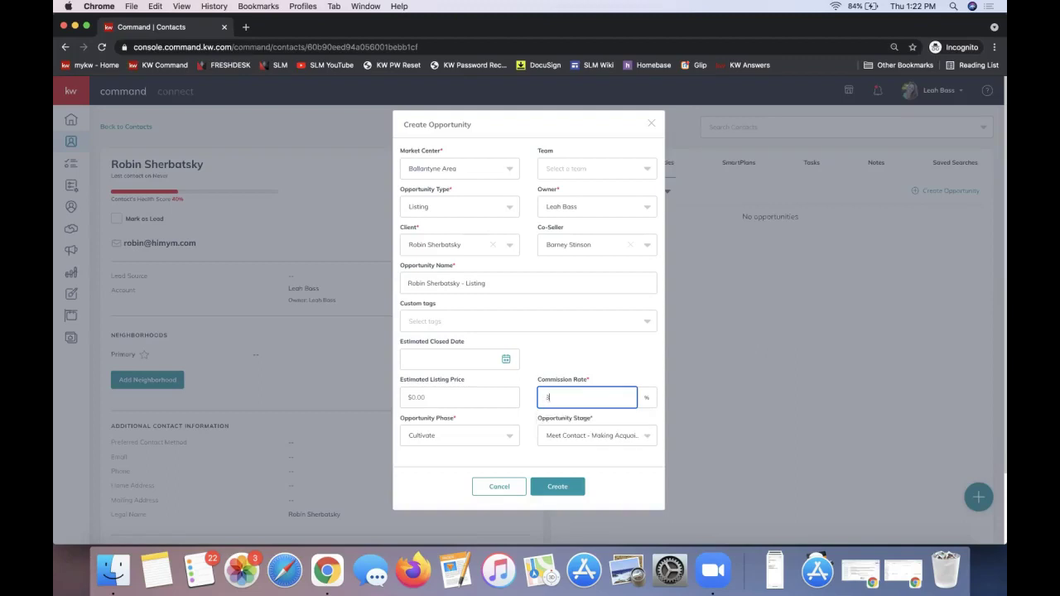
{"action": "triple_click", "coordinate": [569, 382]}
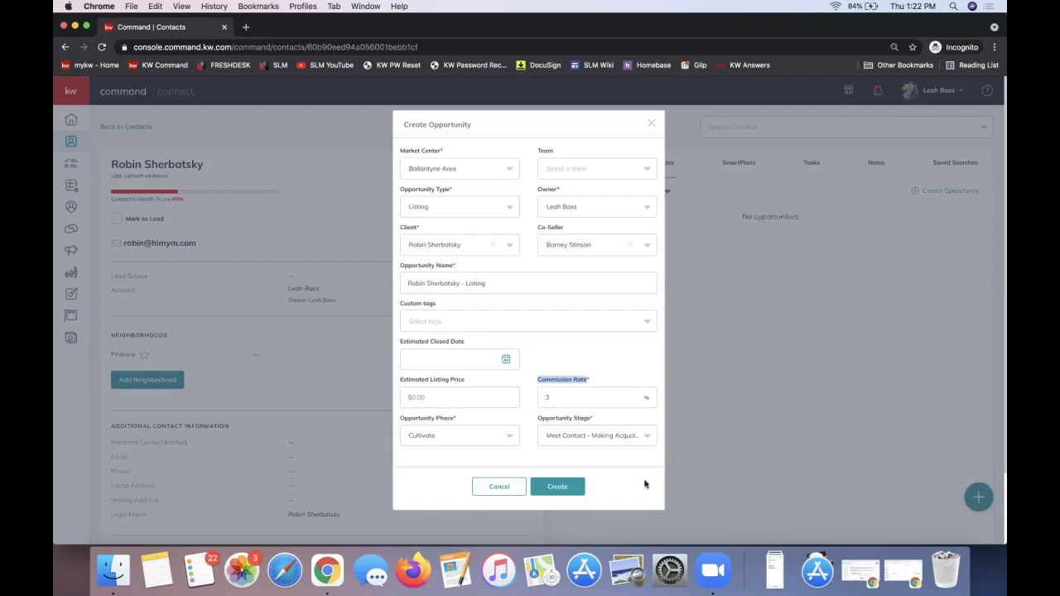
{"action": "left_click", "coordinate": [579, 392]}
{"action": "double_click", "coordinate": [579, 393]}
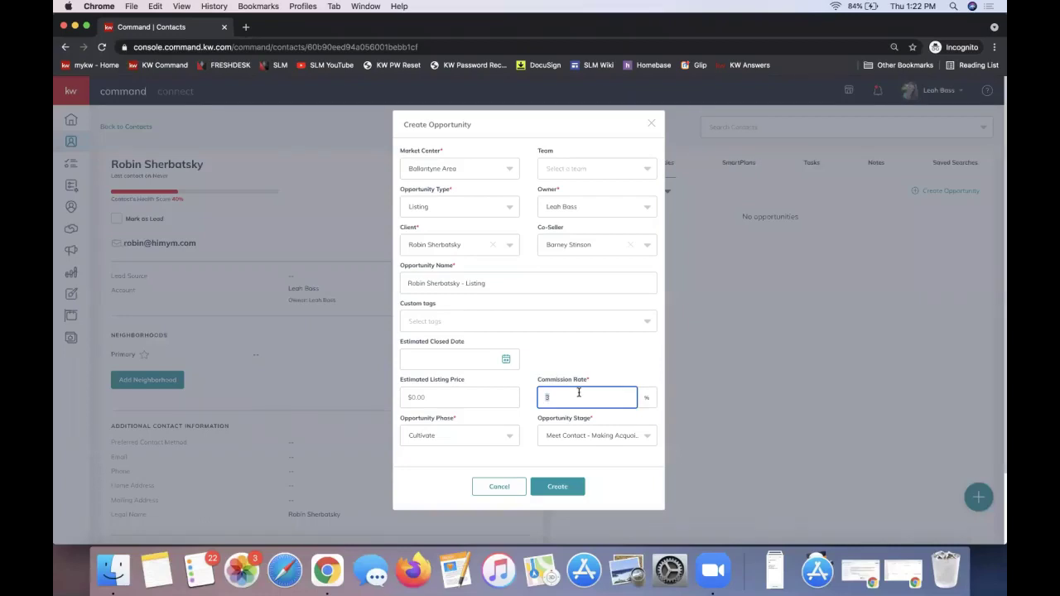
{"action": "key", "text": "Left"}
{"action": "left_click_drag", "start_coordinate": [405, 152], "coordinate": [442, 152]}
{"action": "left_click", "coordinate": [422, 171]}
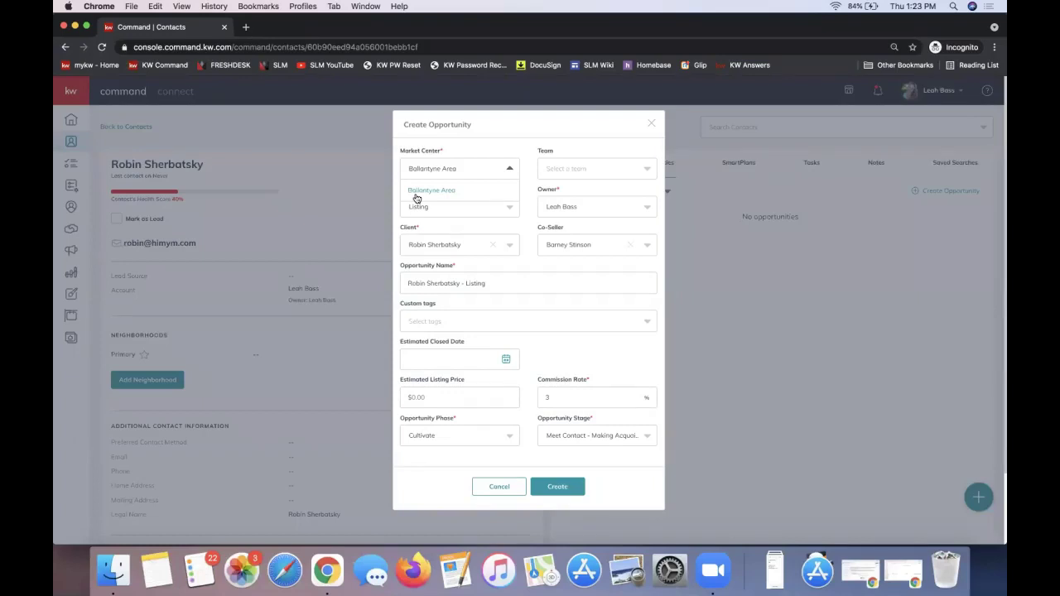
{"action": "left_click", "coordinate": [459, 165]}
{"action": "triple_click", "coordinate": [413, 193]}
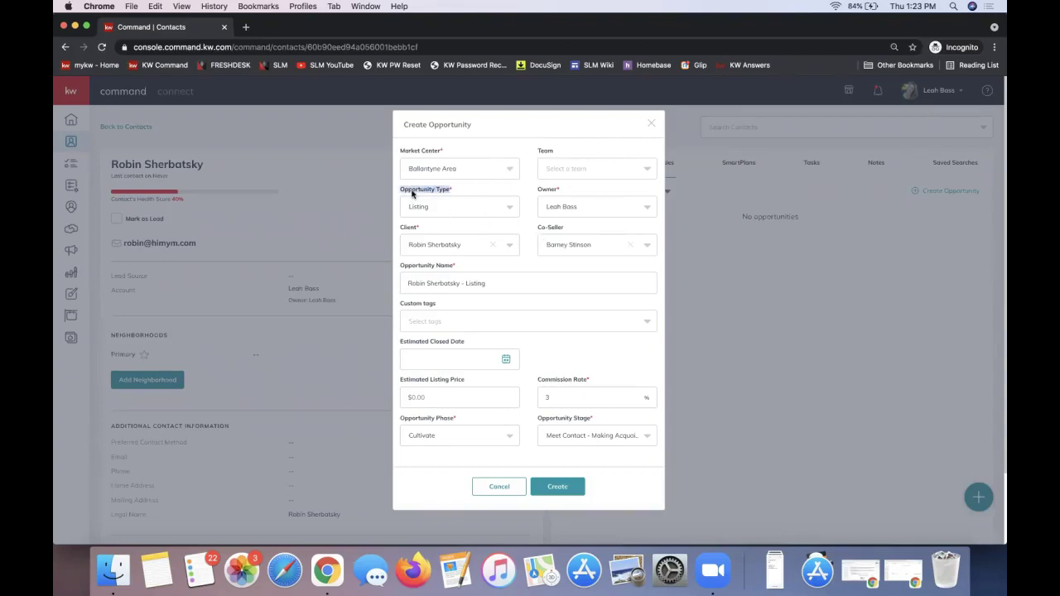
{"action": "triple_click", "coordinate": [548, 190]}
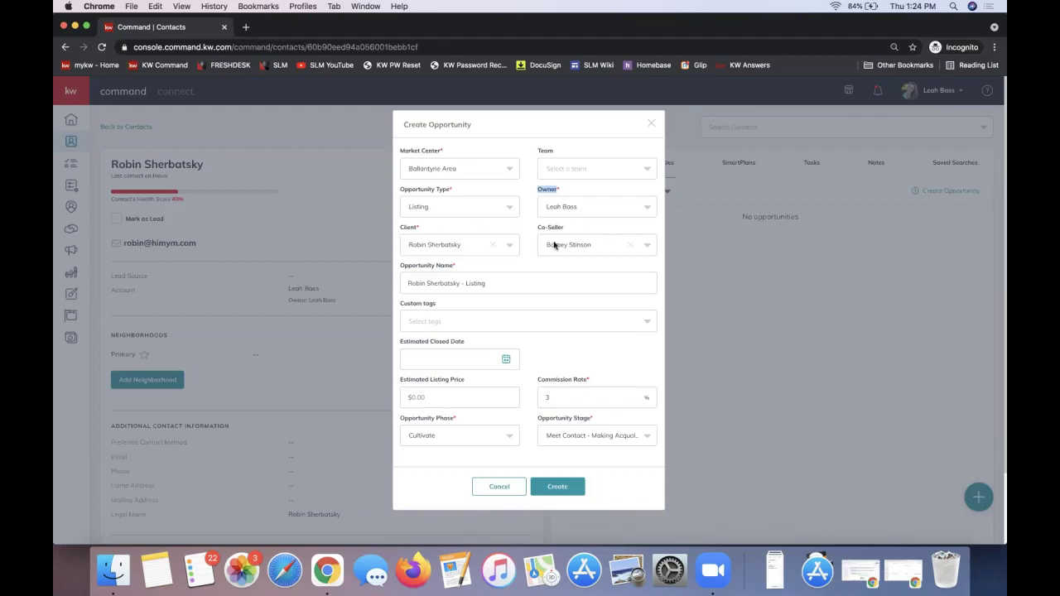
Prefix the opportunity name with the listing property's street address followed by a dash.
{"action": "left_click", "coordinate": [407, 282]}
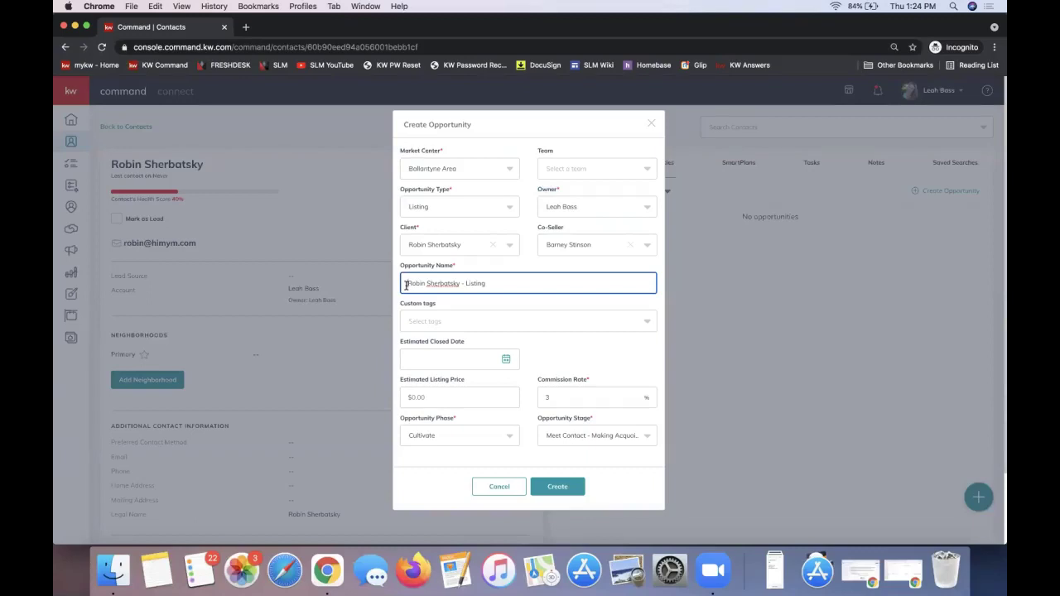
{"action": "type", "text": "123 HIMYM Drive -"}
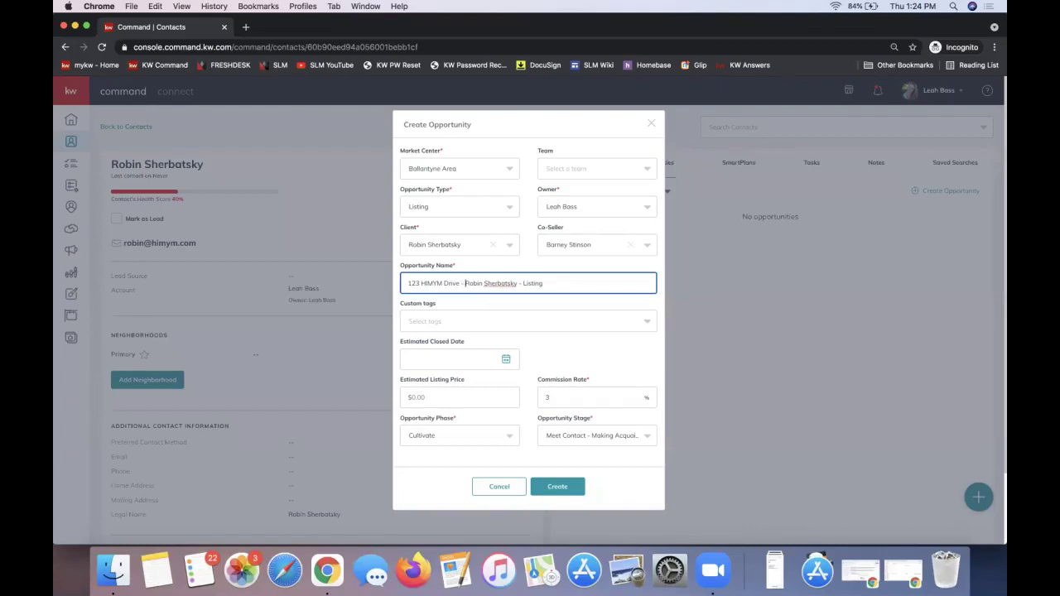
{"action": "left_click_drag", "start_coordinate": [461, 283], "coordinate": [379, 282]}
{"action": "left_click_drag", "start_coordinate": [423, 421], "coordinate": [421, 420]}
{"action": "triple_click", "coordinate": [421, 420]}
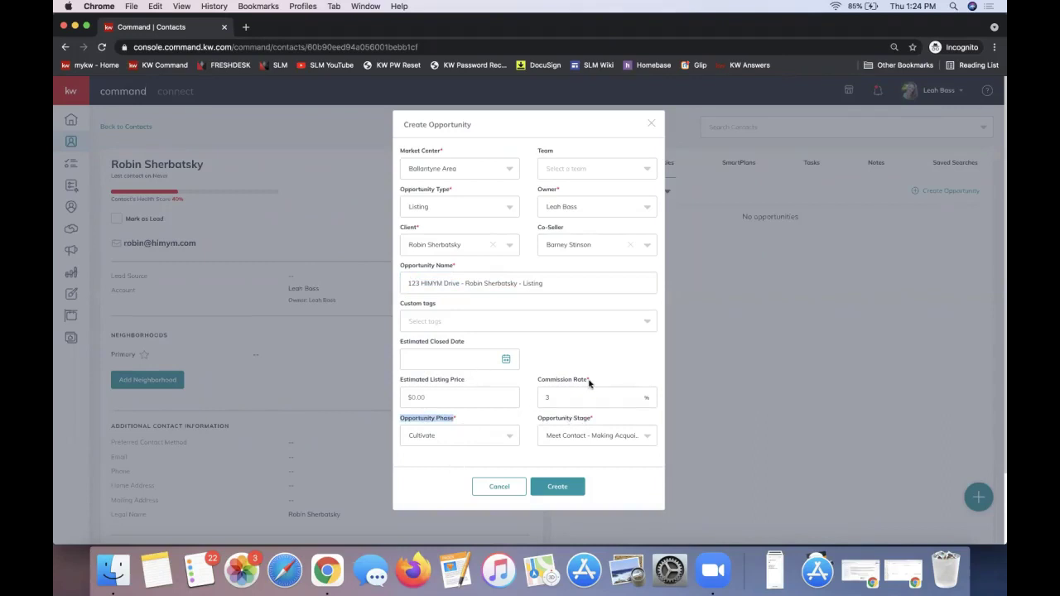
{"action": "left_click", "coordinate": [439, 441]}
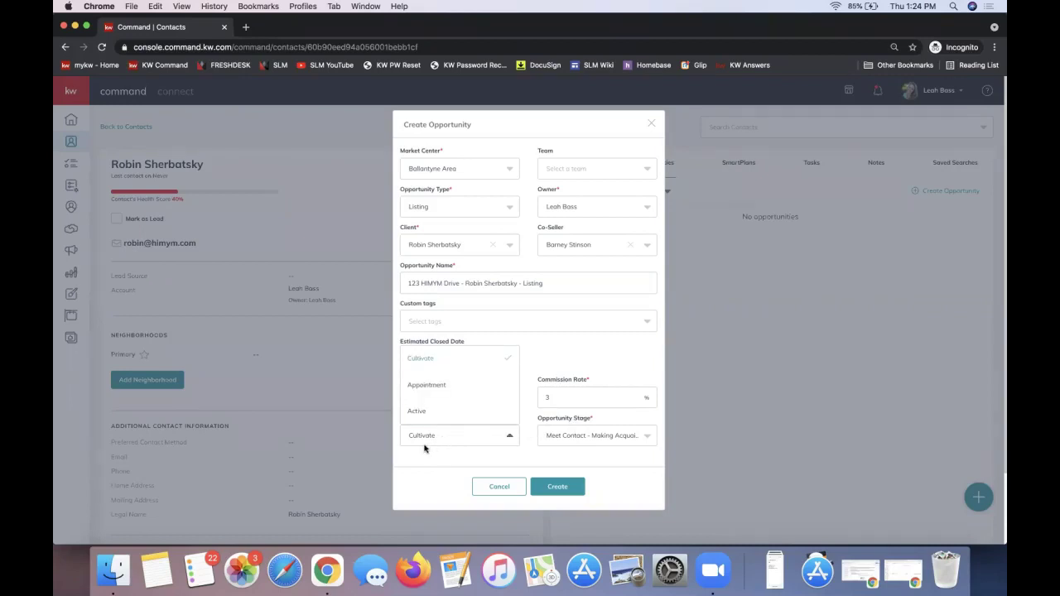
{"action": "left_click", "coordinate": [439, 441]}
{"action": "left_click", "coordinate": [436, 441]}
{"action": "left_click", "coordinate": [487, 443]}
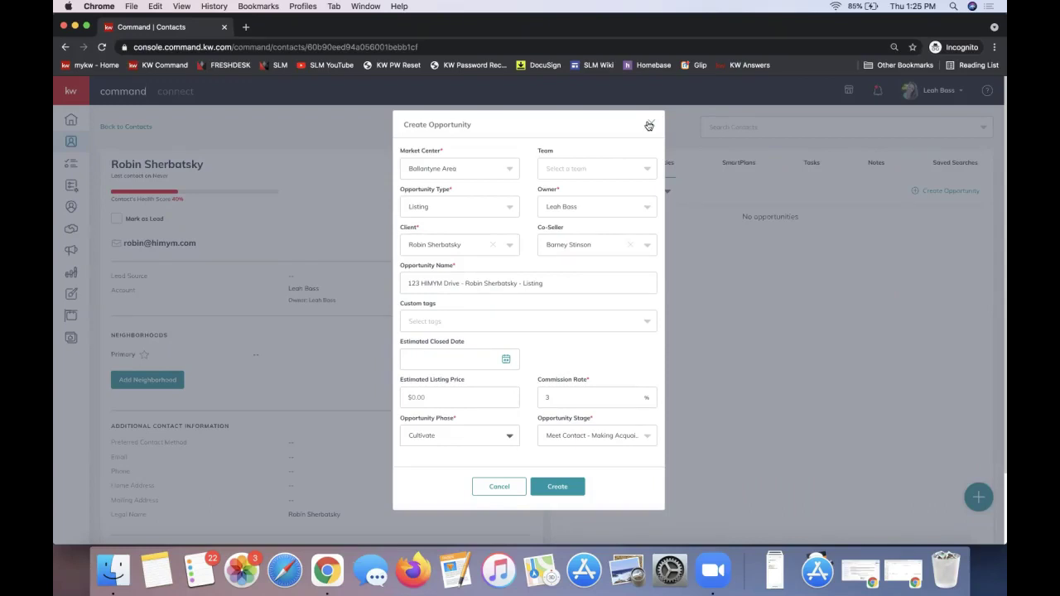
Close the opportunity form unsaved and briefly check the account menu.
{"action": "left_click", "coordinate": [649, 126]}
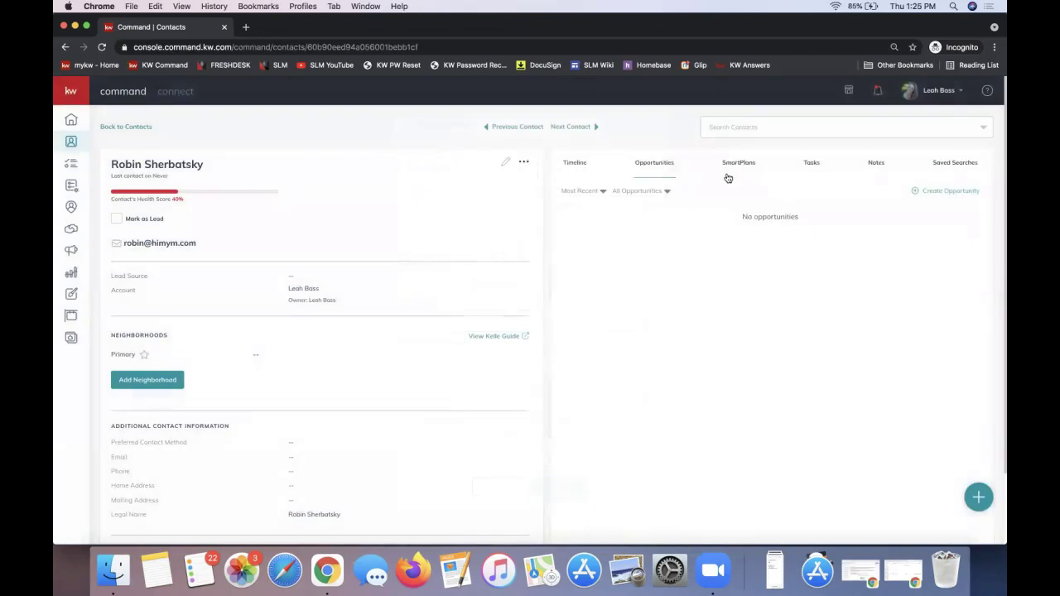
{"action": "left_click", "coordinate": [927, 95]}
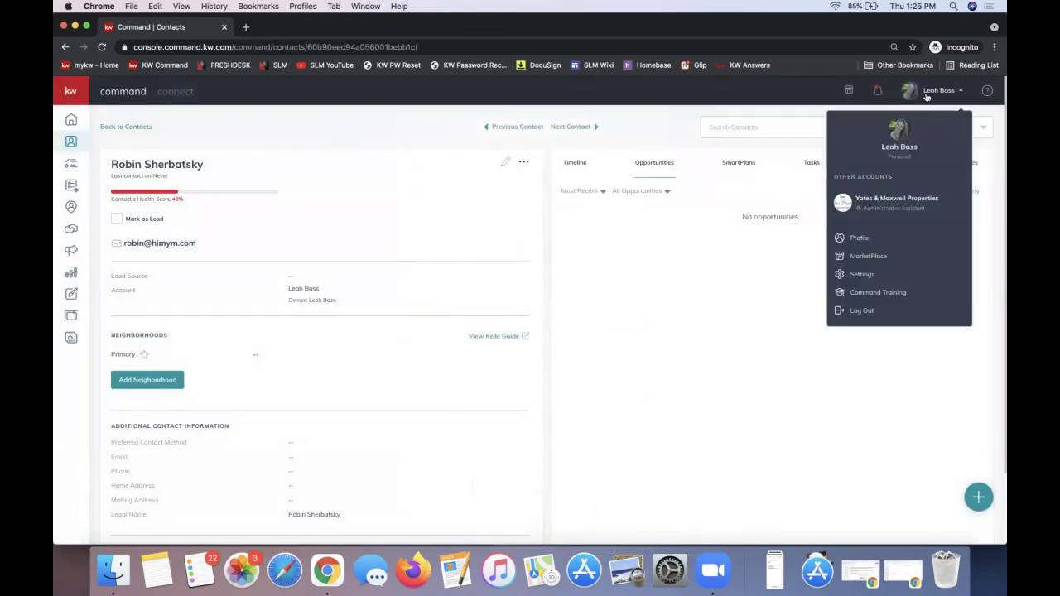
{"action": "left_click", "coordinate": [920, 208]}
{"action": "left_click", "coordinate": [733, 303]}
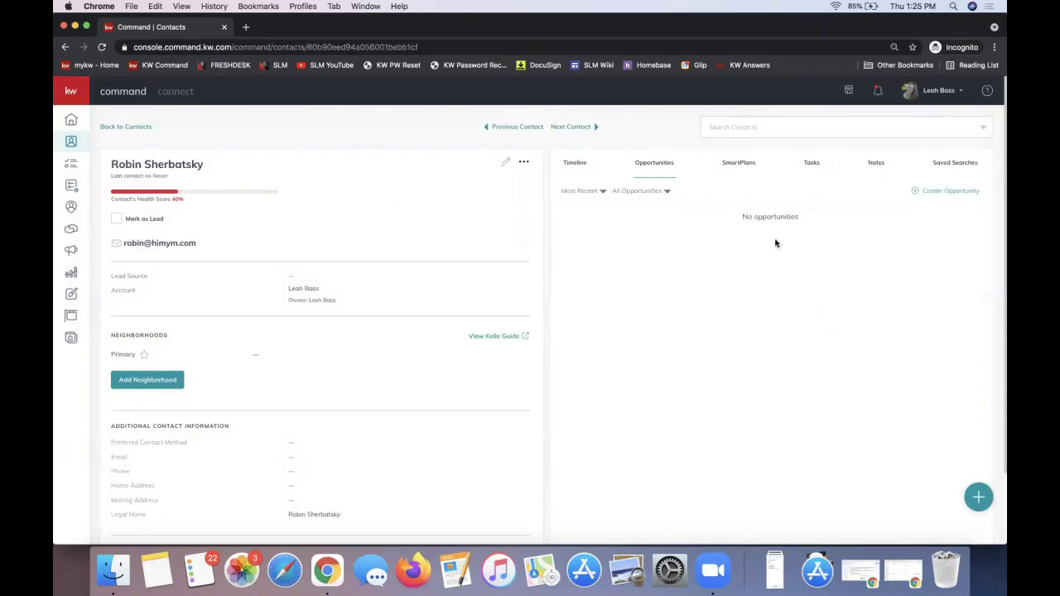
Reopen the account menu to view the other accounts, then dismiss it.
{"action": "left_click", "coordinate": [928, 95]}
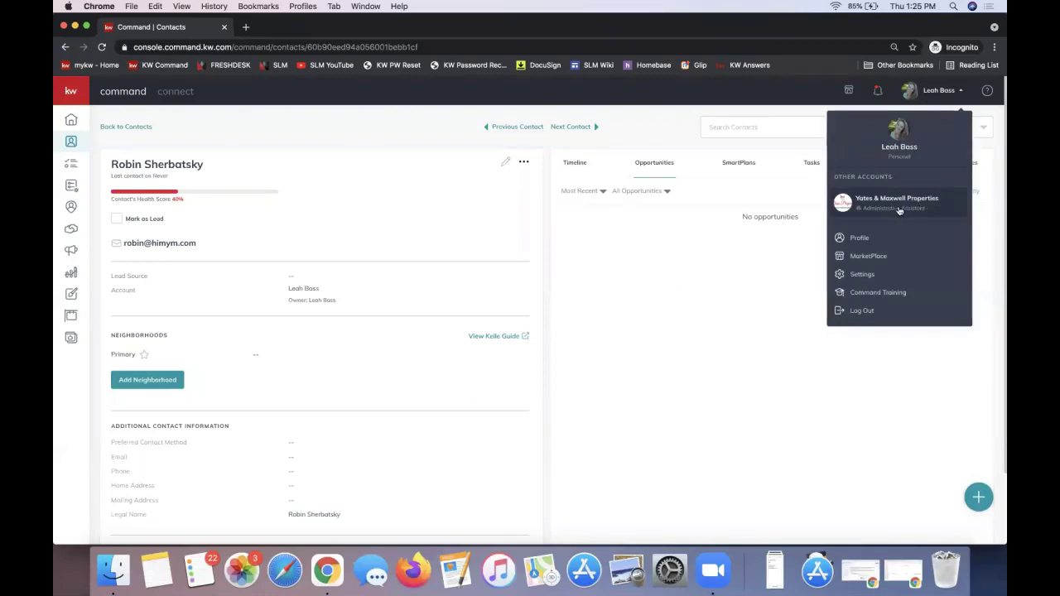
{"action": "left_click", "coordinate": [597, 245]}
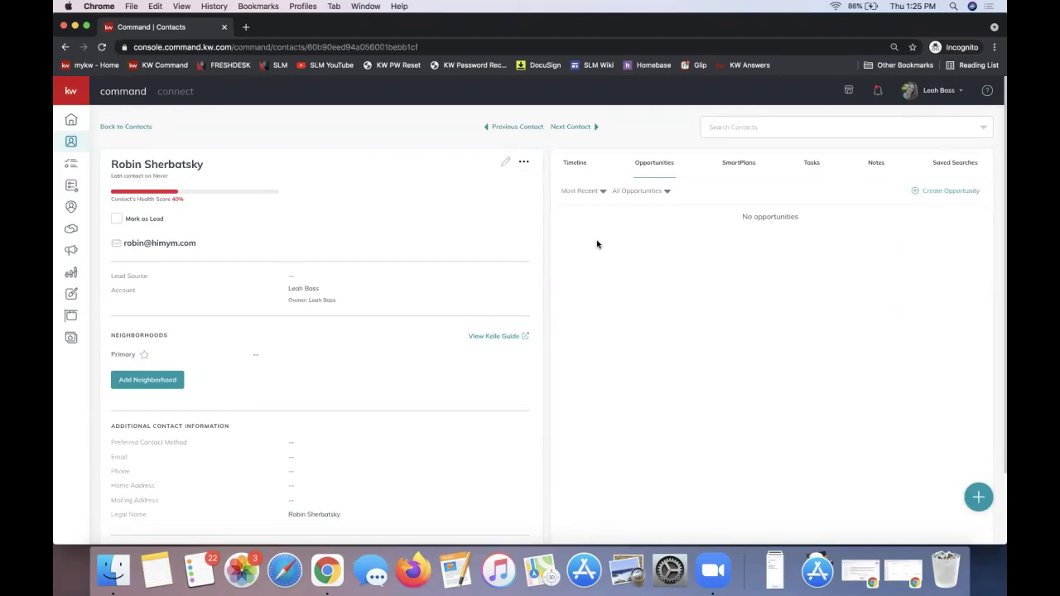
{"action": "left_click", "coordinate": [945, 101]}
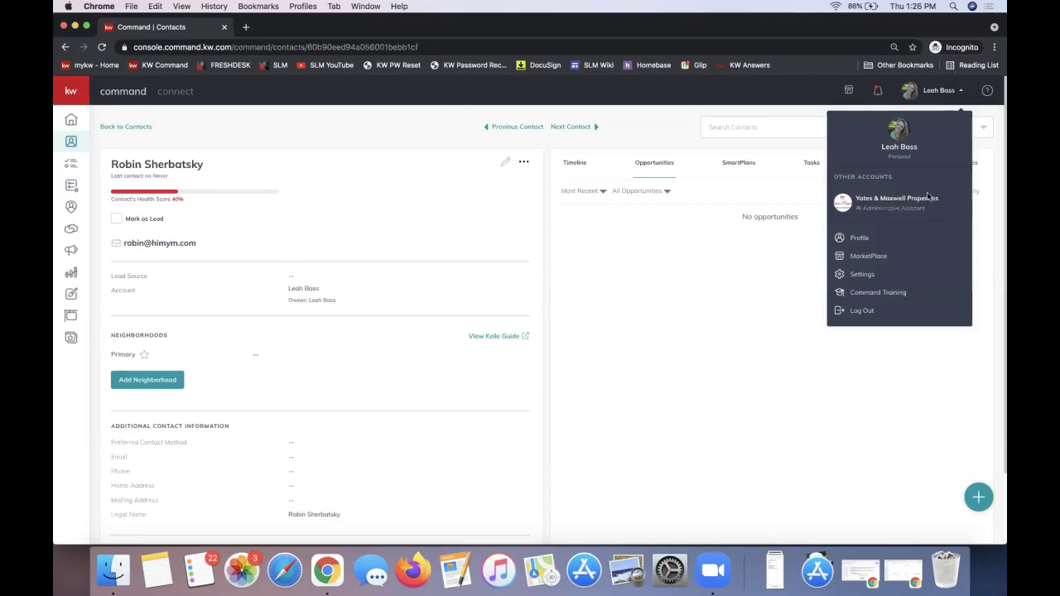
{"action": "left_click", "coordinate": [501, 235]}
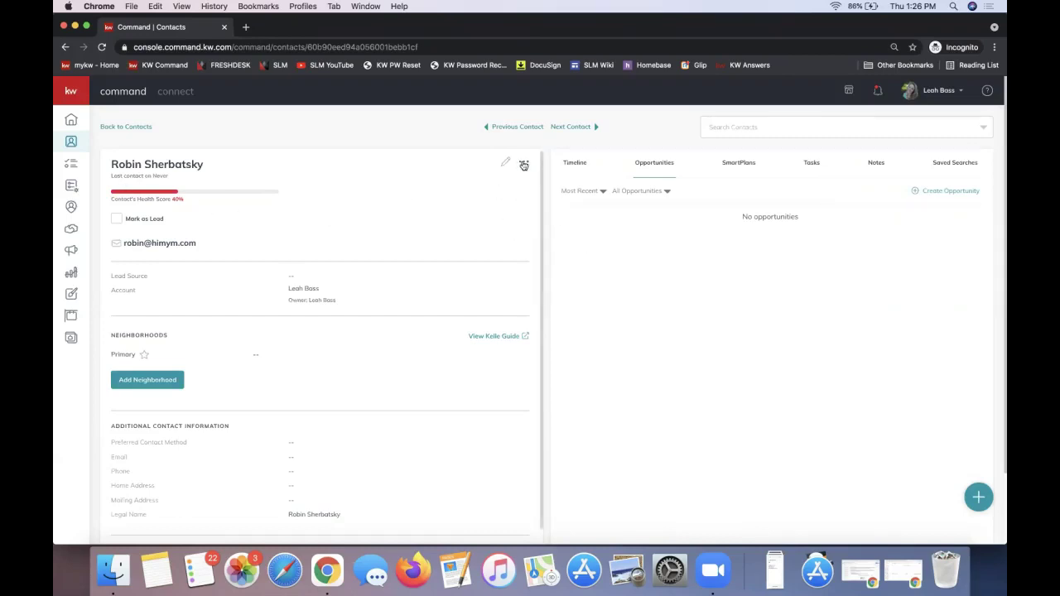
Reassign the contact to the Yates & Maxwell Properties (Team) account via Change account.
{"action": "left_click", "coordinate": [524, 163]}
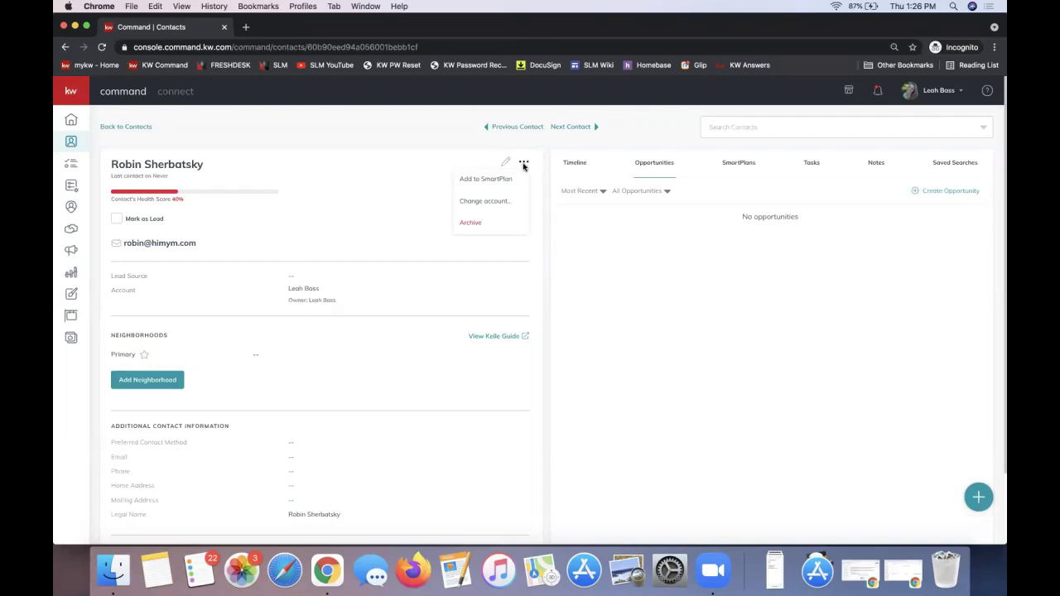
{"action": "left_click", "coordinate": [481, 203]}
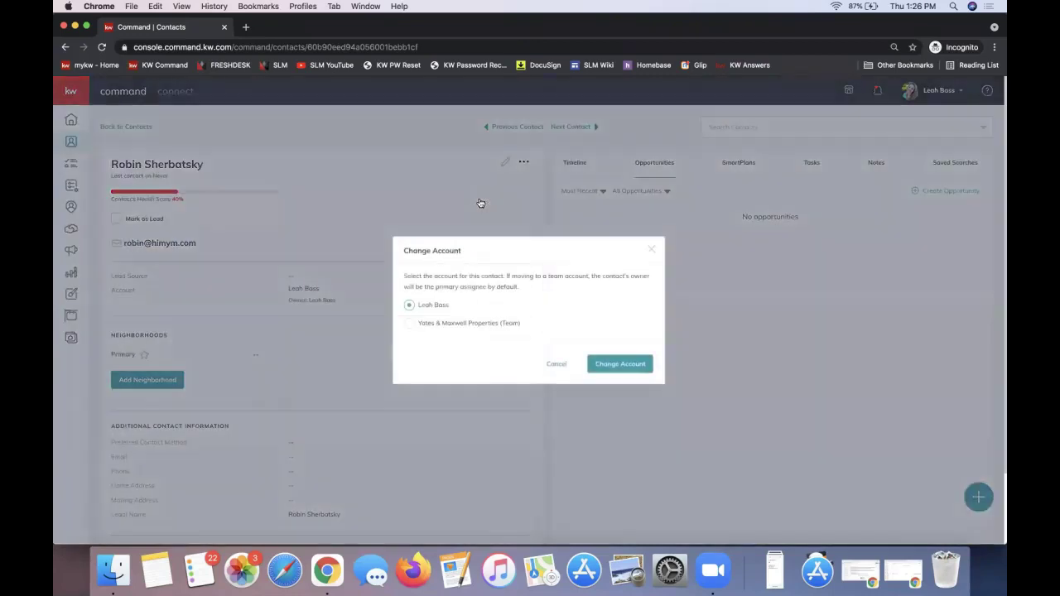
{"action": "left_click", "coordinate": [410, 324]}
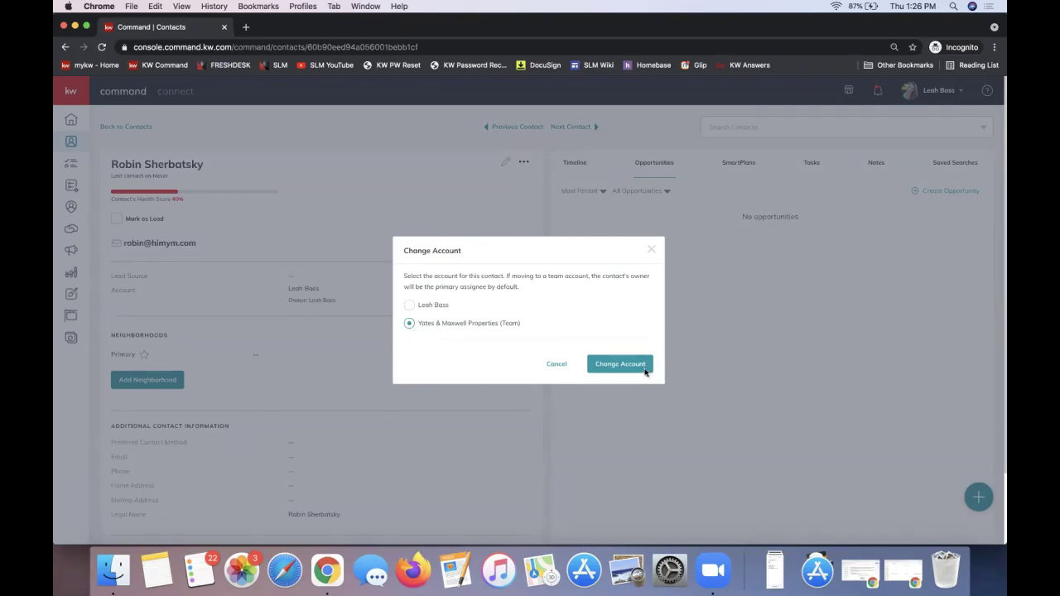
{"action": "left_click", "coordinate": [651, 251]}
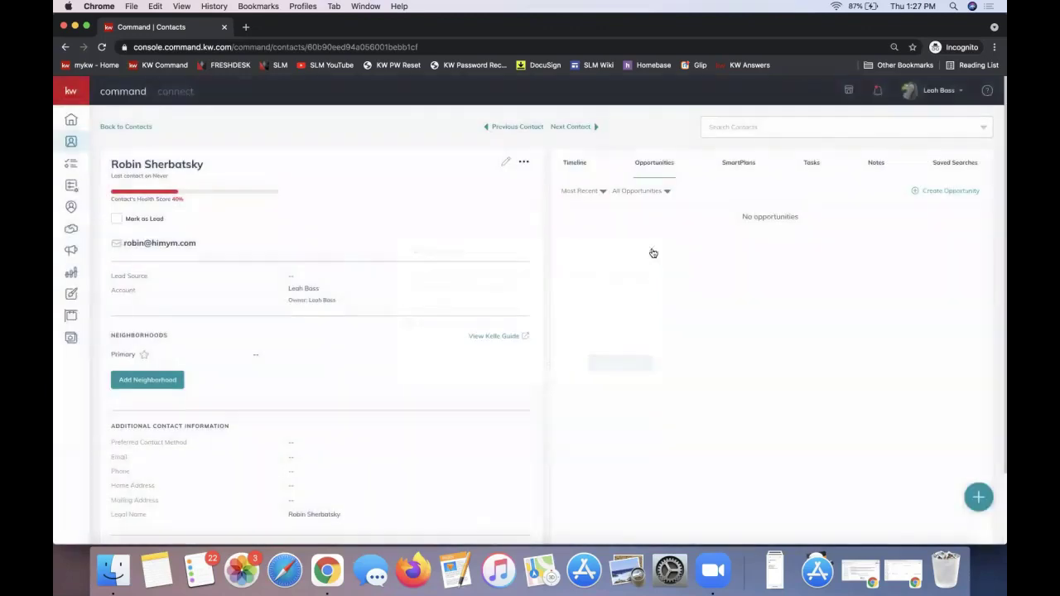
Start a new opportunity and set its team to Yates & Maxwell Properties.
{"action": "left_click", "coordinate": [951, 192]}
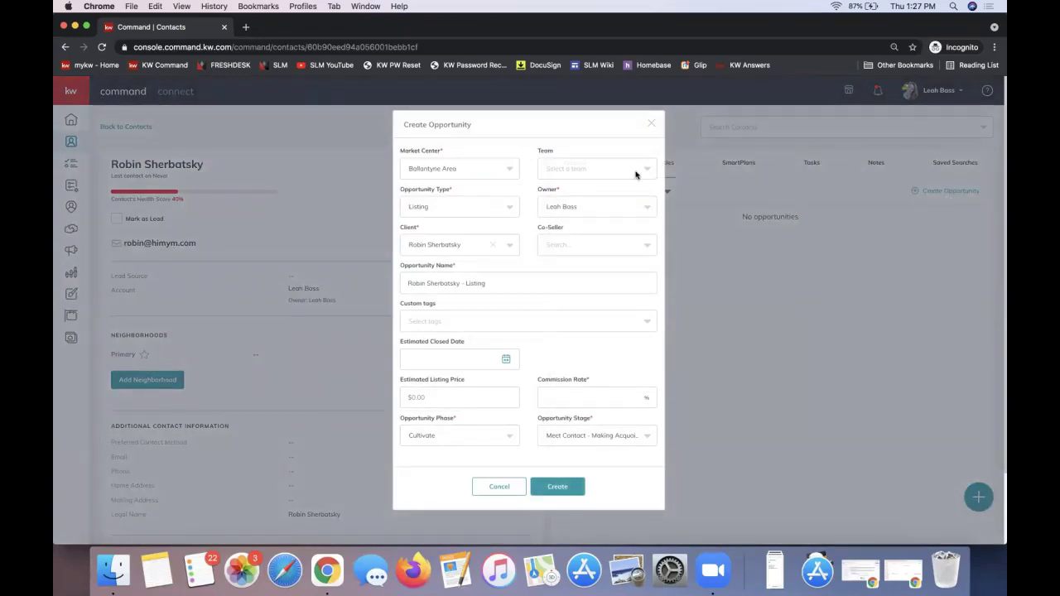
{"action": "left_click", "coordinate": [605, 170]}
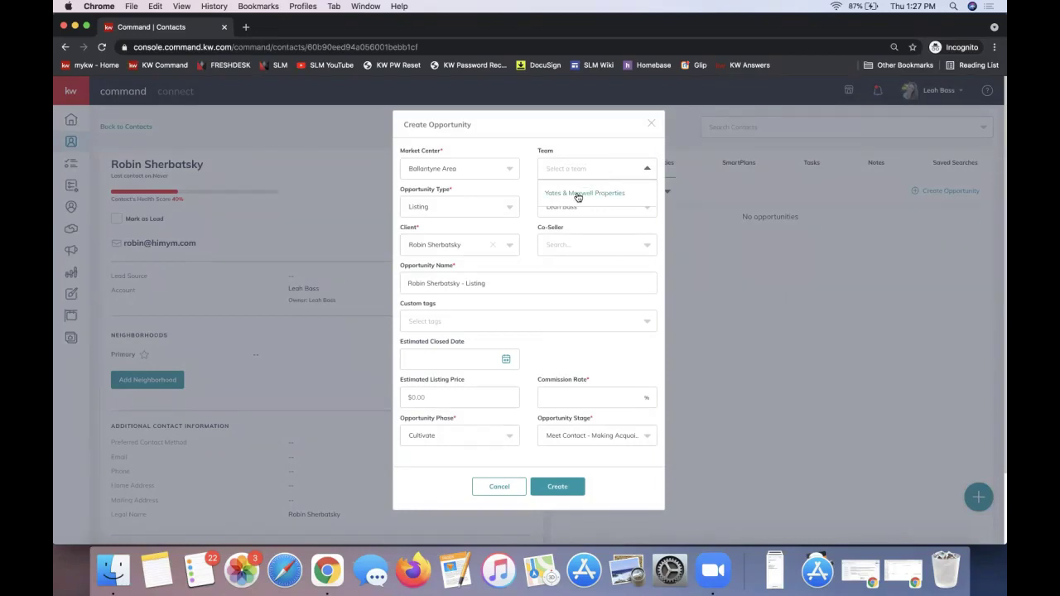
{"action": "left_click", "coordinate": [578, 197]}
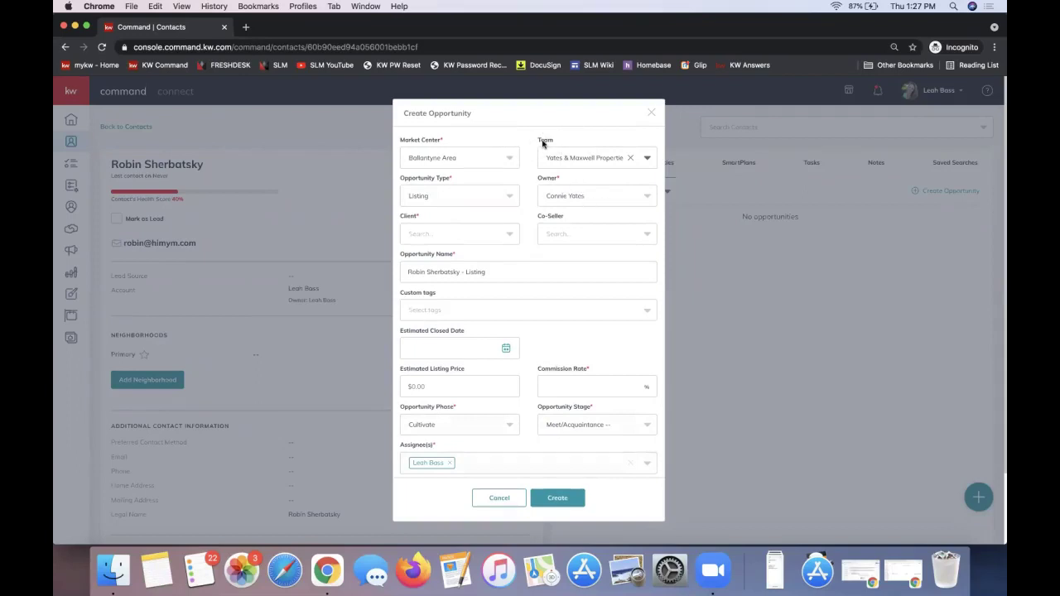
{"action": "double_click", "coordinate": [544, 140]}
Add another team member as assignee, then remove that second assignee.
{"action": "left_click", "coordinate": [495, 466]}
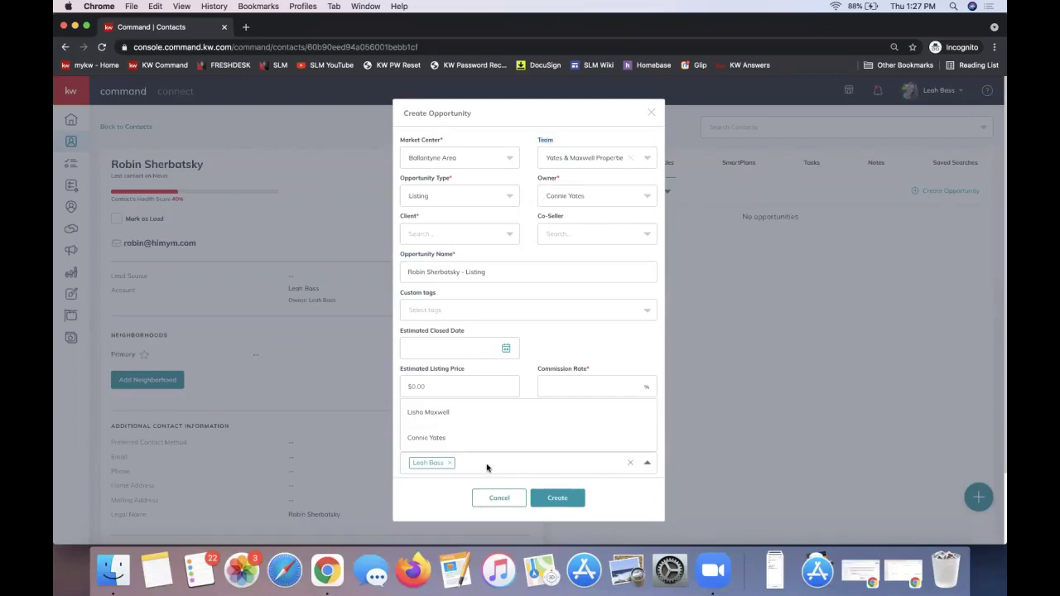
{"action": "left_click", "coordinate": [481, 466]}
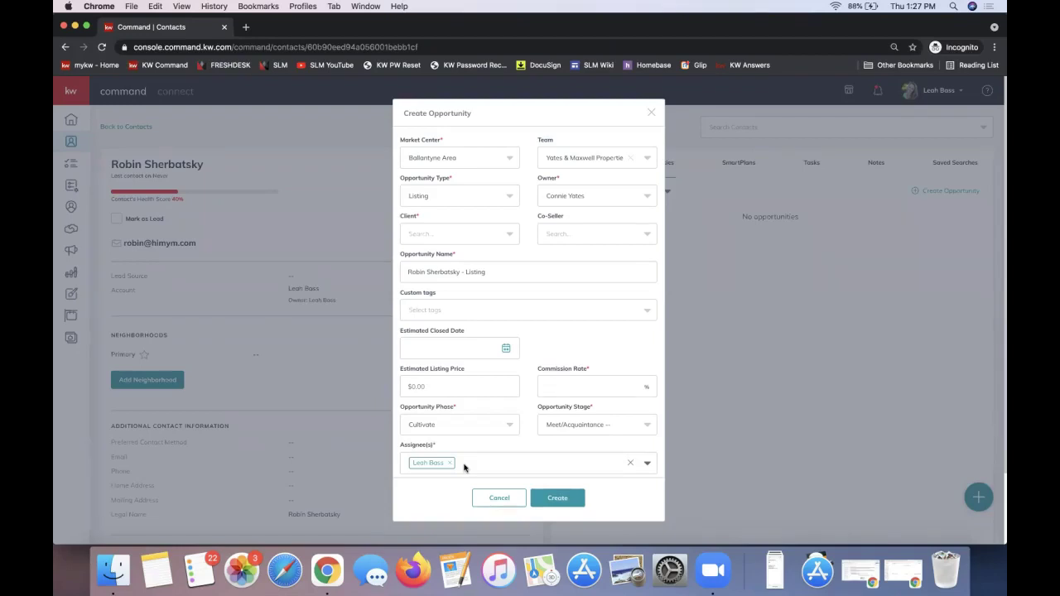
{"action": "left_click", "coordinate": [464, 468]}
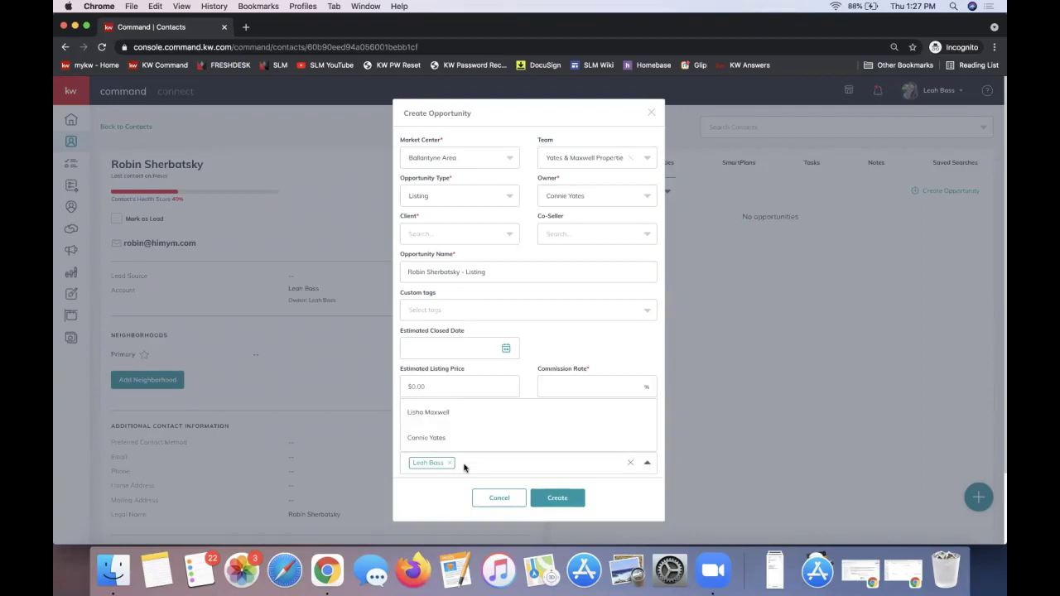
{"action": "left_click", "coordinate": [448, 423]}
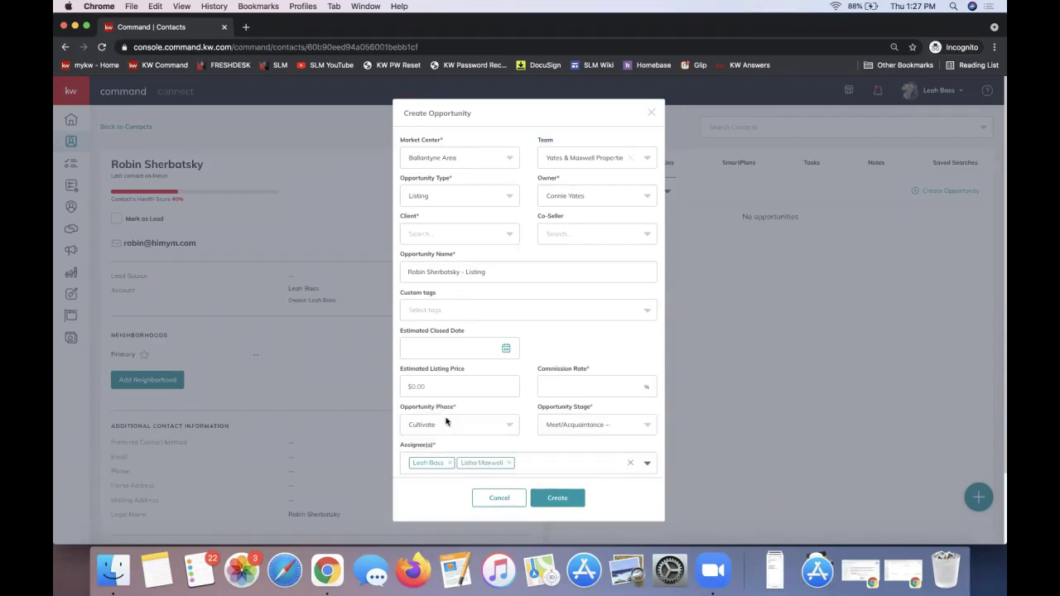
{"action": "left_click", "coordinate": [542, 465]}
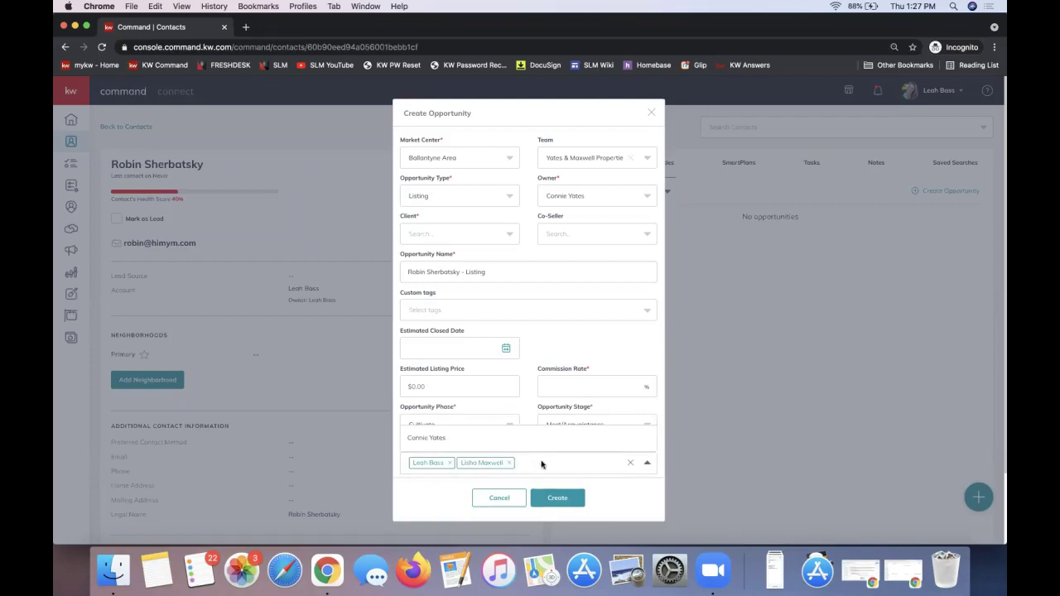
{"action": "left_click", "coordinate": [617, 498]}
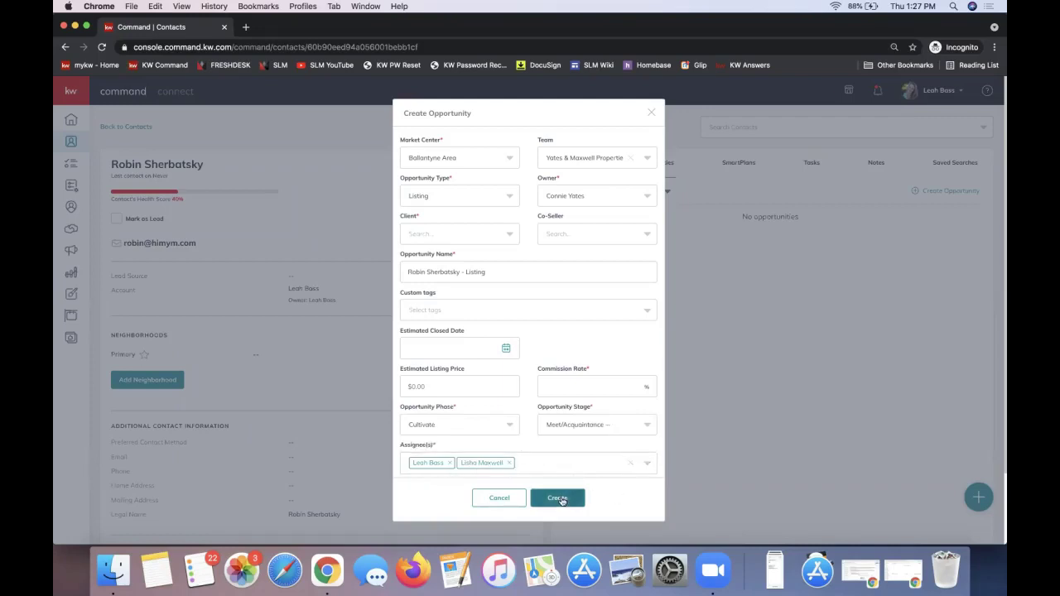
{"action": "left_click", "coordinate": [510, 463]}
Clear the team and pick the contact as client by searching their name.
{"action": "left_click", "coordinate": [563, 158]}
{"action": "left_click", "coordinate": [631, 158]}
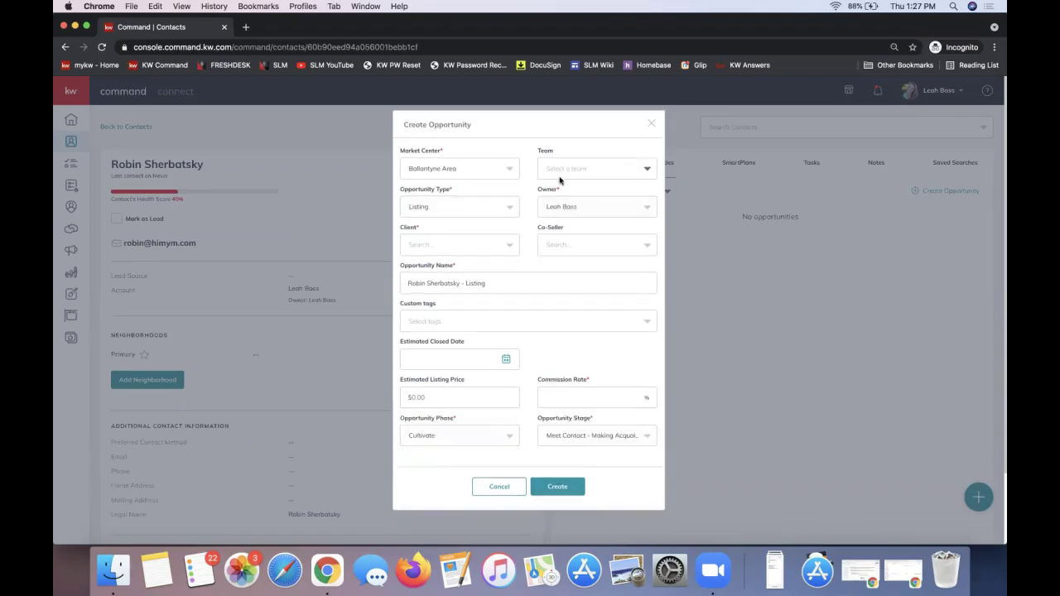
{"action": "left_click", "coordinate": [432, 245]}
{"action": "type", "text": "robin shh"}
{"action": "key", "text": "BackSpace"}
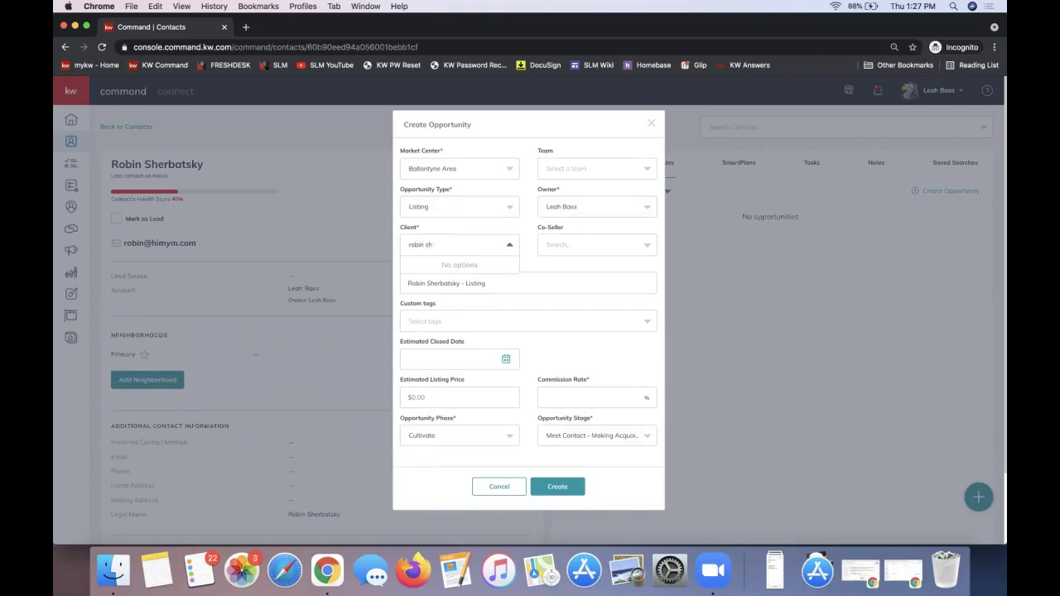
{"action": "type", "text": "eb"}
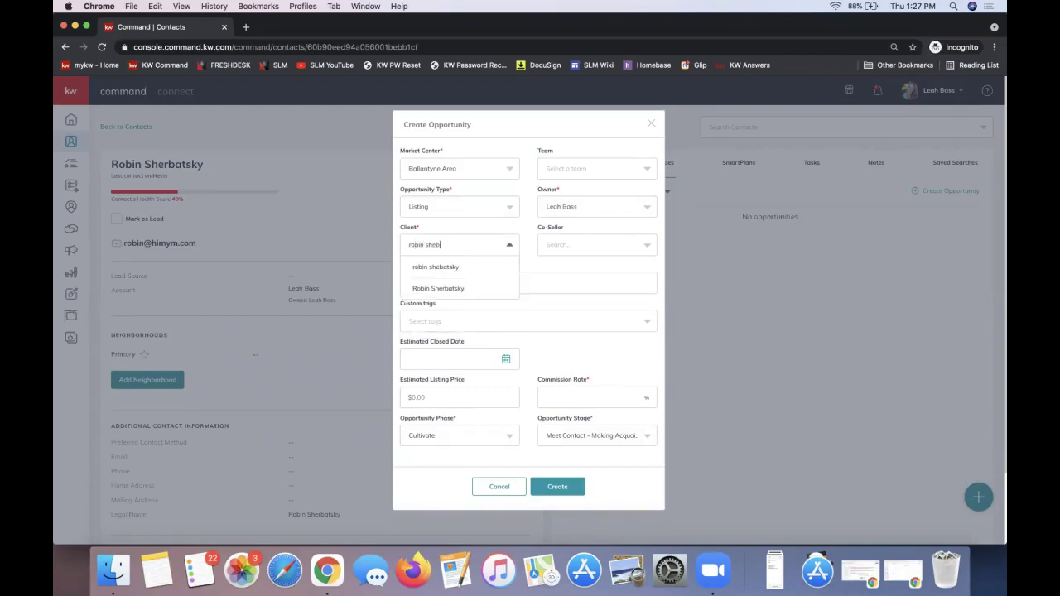
{"action": "left_click", "coordinate": [436, 269]}
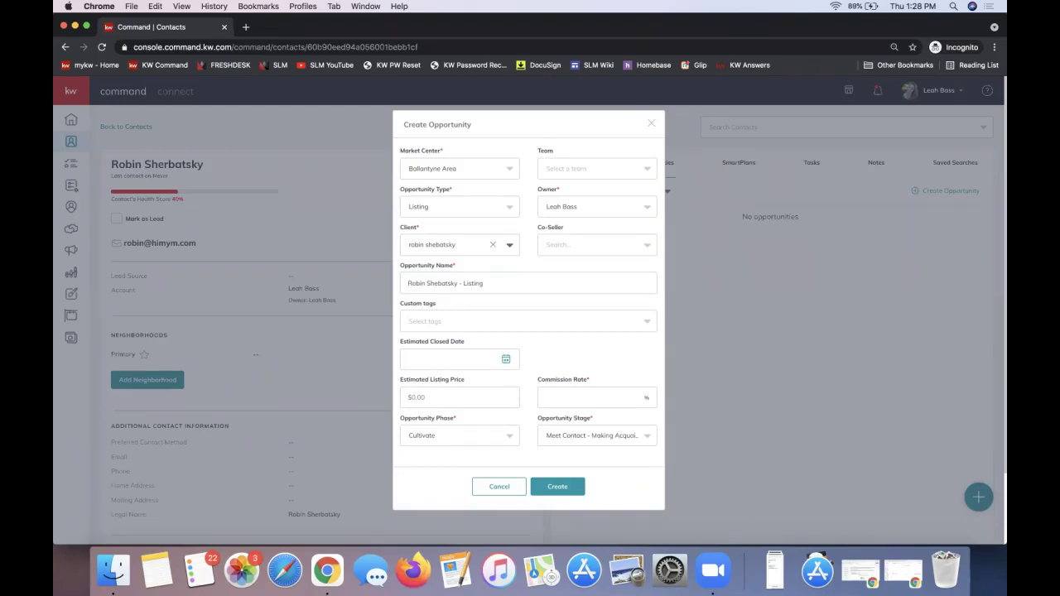
Clear the misspelled client and restart the new opportunity form.
{"action": "left_click", "coordinate": [587, 247]}
{"action": "left_click", "coordinate": [424, 246]}
{"action": "left_click", "coordinate": [493, 245]}
{"action": "left_click", "coordinate": [651, 123]}
{"action": "left_click", "coordinate": [932, 191]}
Pick the related contact as co-seller by name search and begin entering the commission rate.
{"action": "left_click", "coordinate": [566, 245]}
{"action": "type", "text": "Barn"}
{"action": "left_click", "coordinate": [564, 280]}
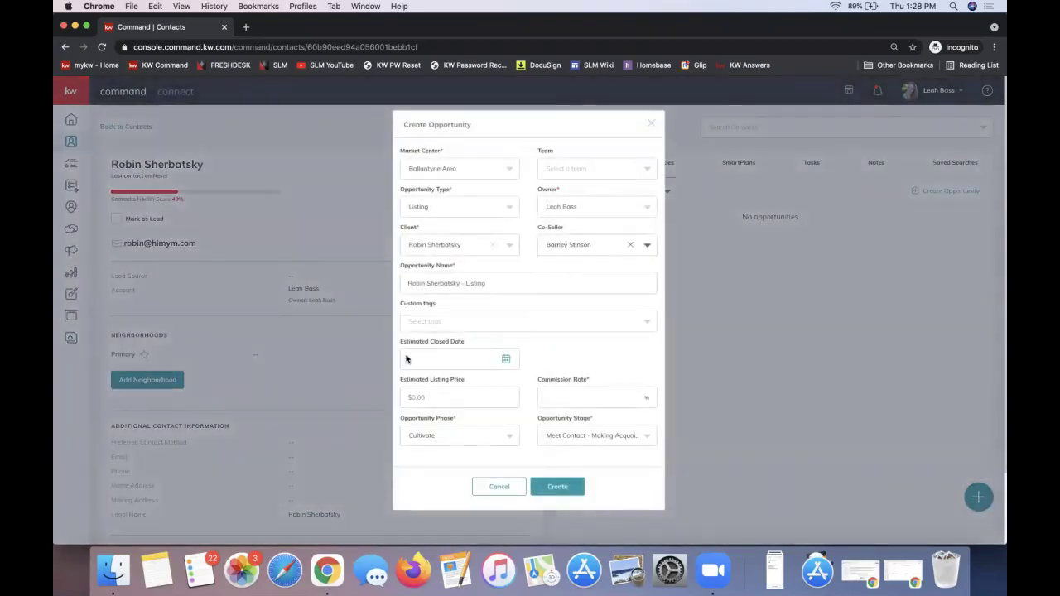
{"action": "left_click", "coordinate": [583, 399]}
{"action": "type", "text": "2"}
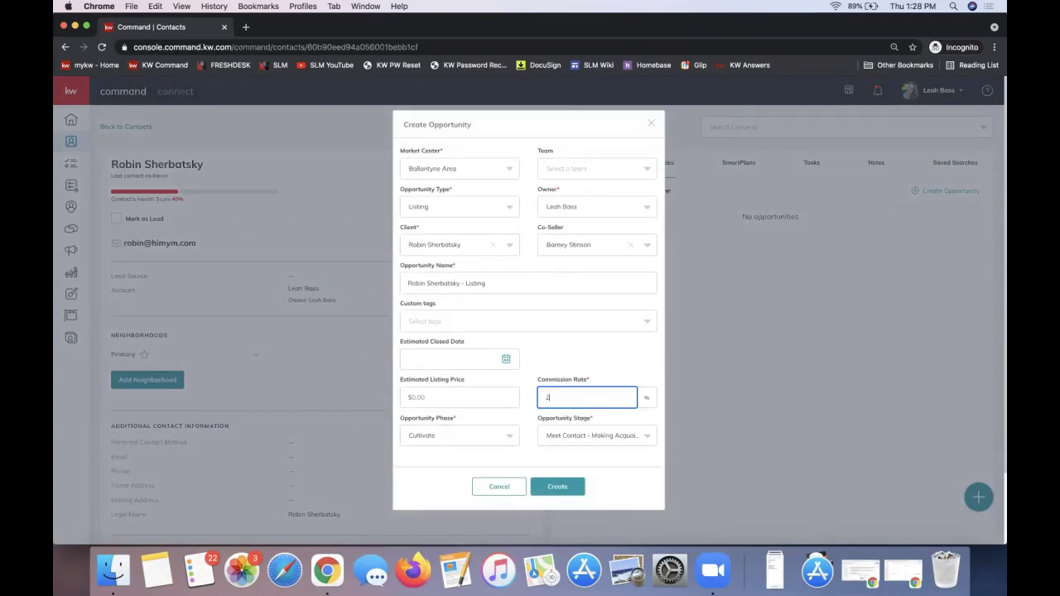
{"action": "type", "text": "3"}
{"action": "triple_click", "coordinate": [424, 192]}
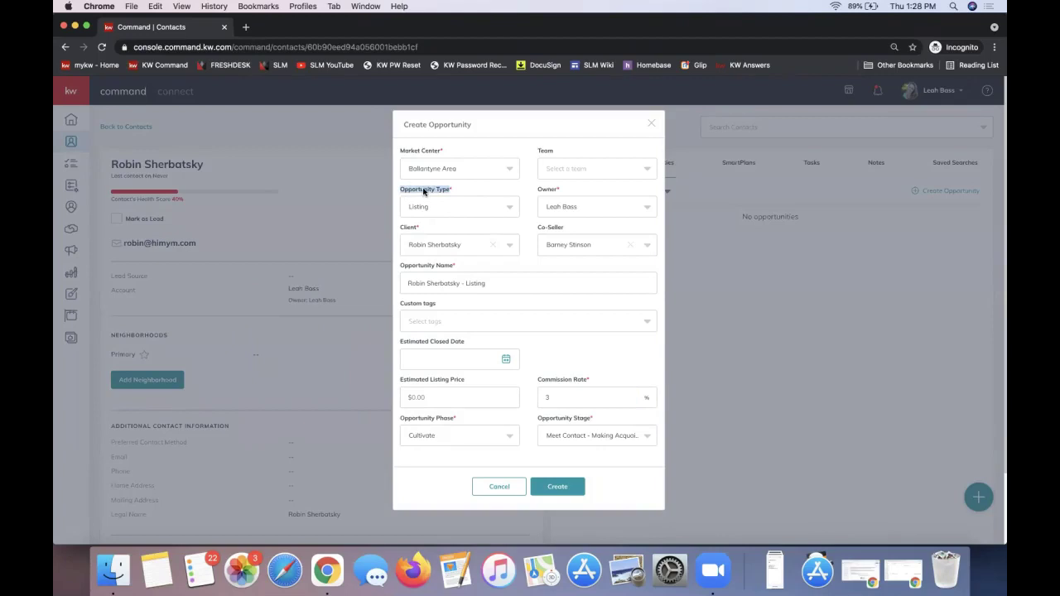
{"action": "triple_click", "coordinate": [558, 381]}
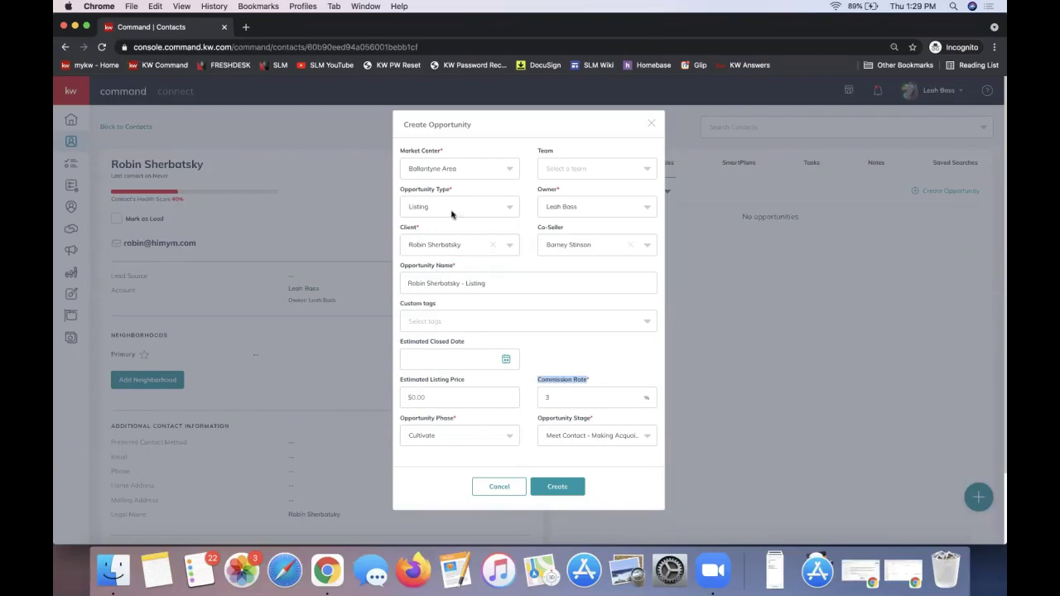
{"action": "triple_click", "coordinate": [426, 192]}
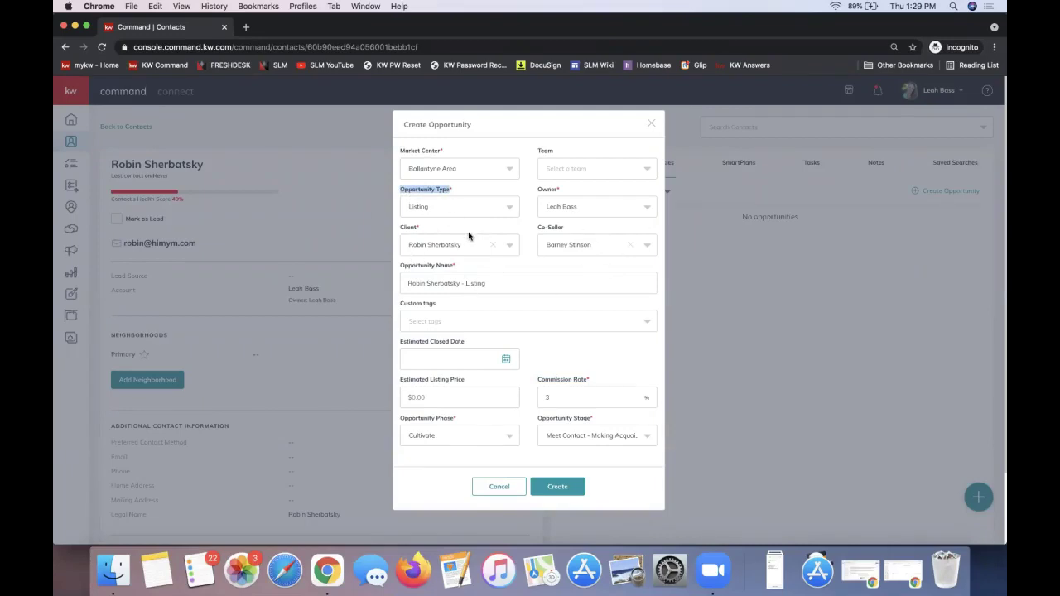
{"action": "triple_click", "coordinate": [582, 380]}
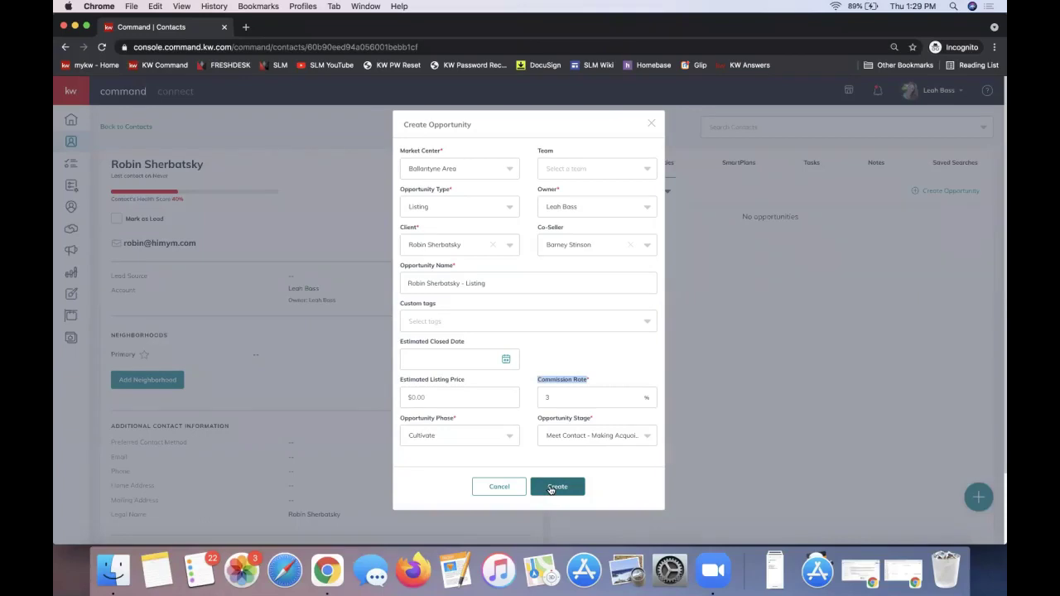
Create the Listing opportunity with 3.00% commission on the contact.
{"action": "left_click", "coordinate": [552, 488]}
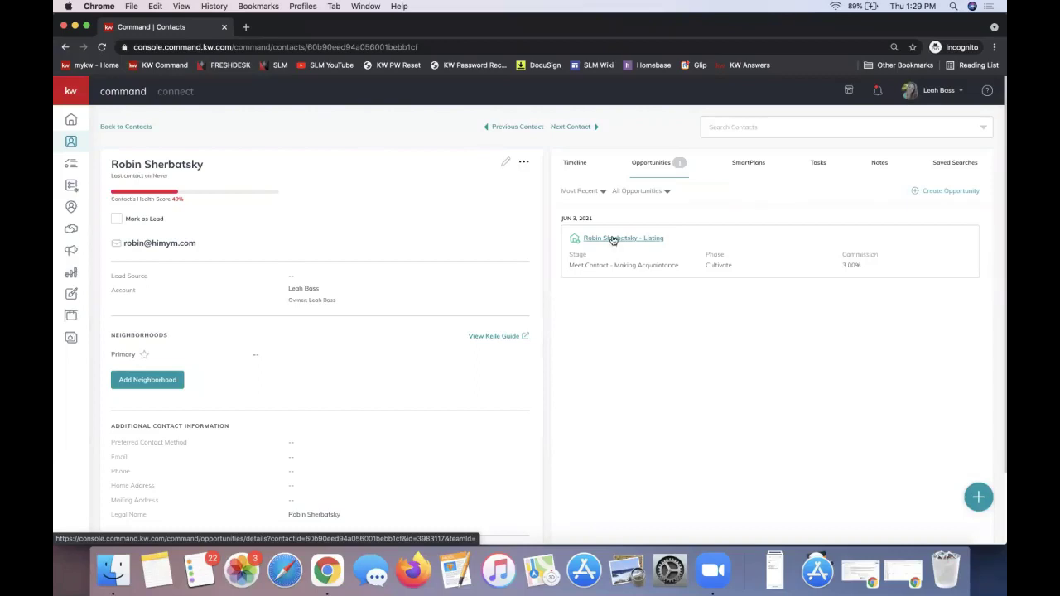
Open the new listing opportunity and review its details, highlighting the opportunity name.
{"action": "left_click", "coordinate": [614, 239]}
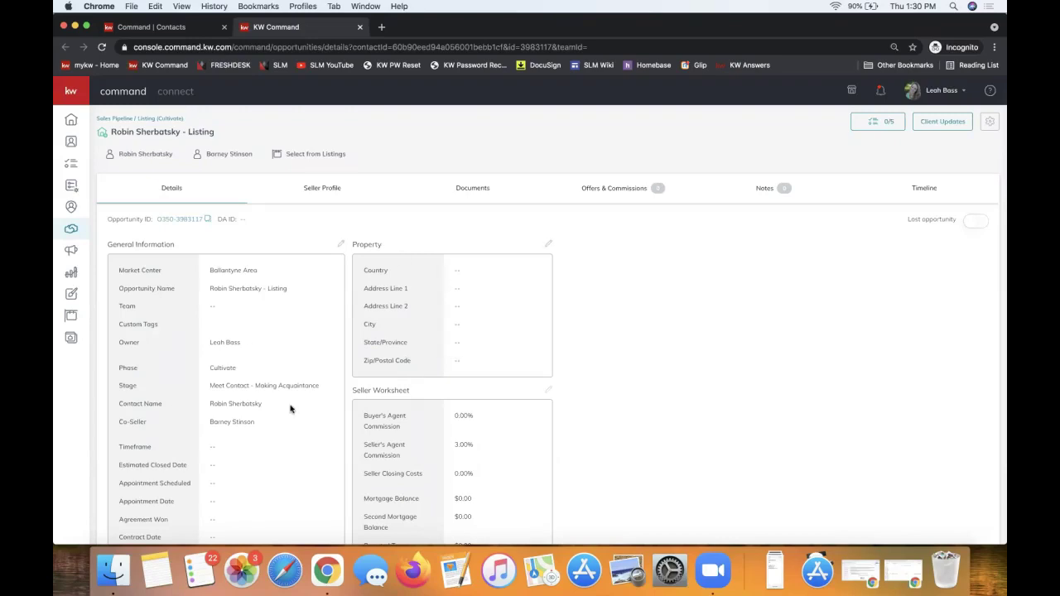
{"action": "scroll", "coordinate": [290, 409], "scroll_direction": "down", "scroll_amount": 1}
{"action": "scroll", "coordinate": [290, 408], "scroll_direction": "down", "scroll_amount": 3}
{"action": "scroll", "coordinate": [303, 317], "scroll_direction": "up", "scroll_amount": 1}
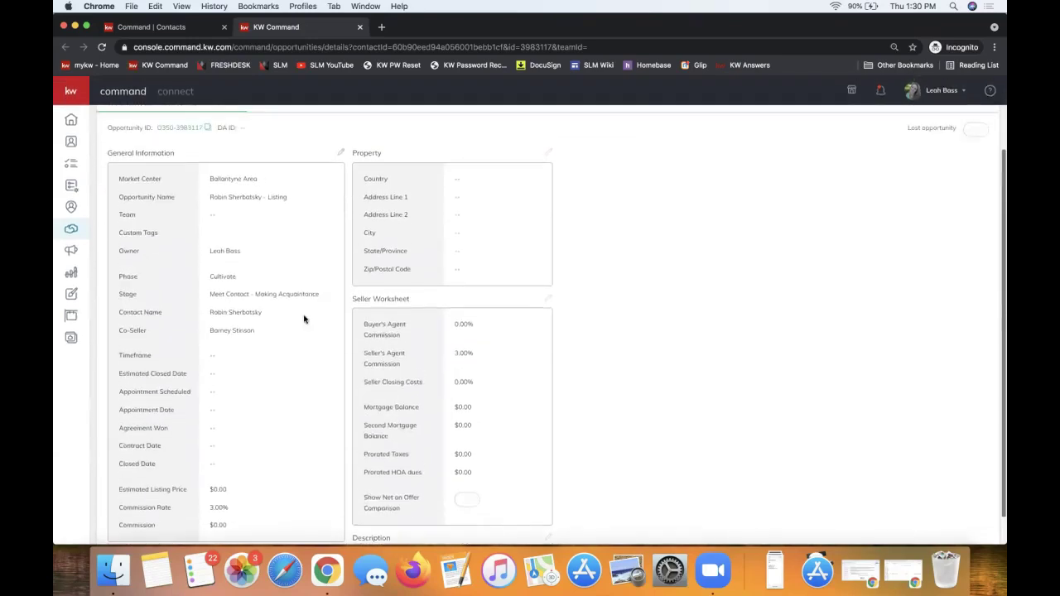
{"action": "scroll", "coordinate": [335, 191], "scroll_direction": "up", "scroll_amount": 3}
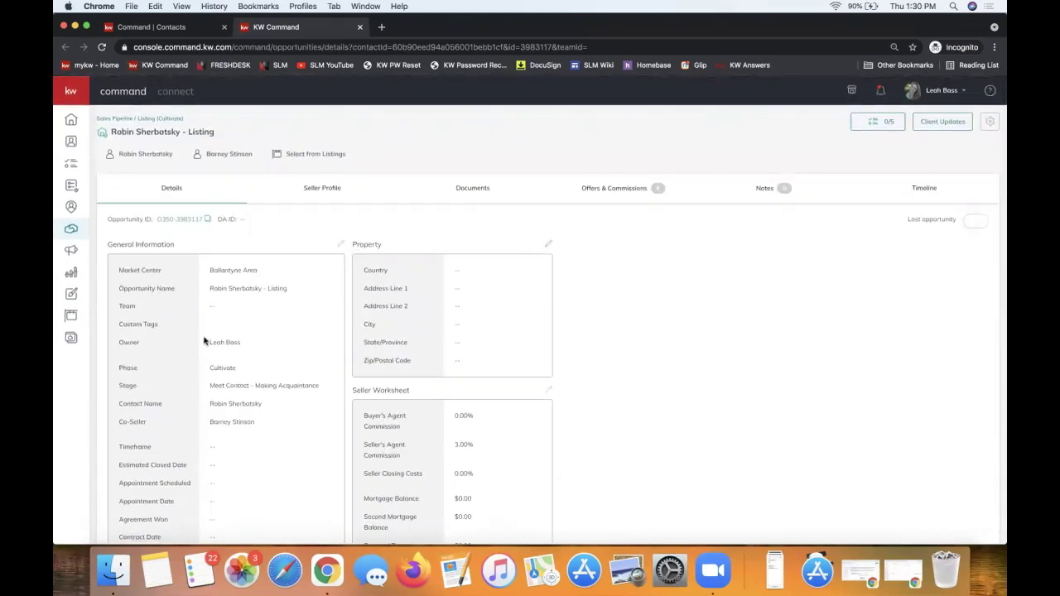
{"action": "triple_click", "coordinate": [254, 286]}
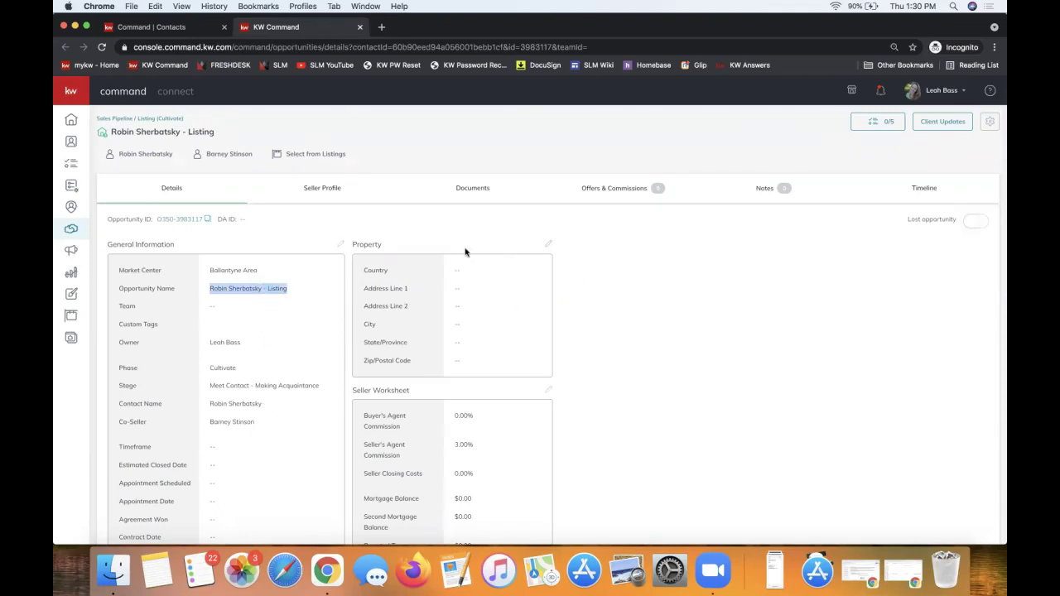
{"action": "left_click", "coordinate": [437, 244]}
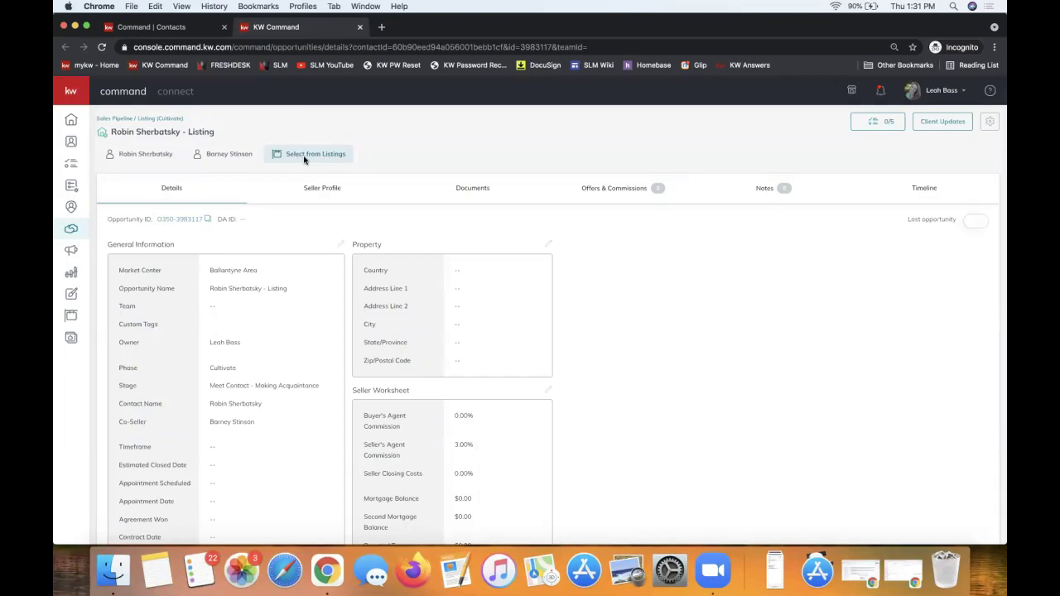
Show all listings and attach the second-row listing as the opportunity's property.
{"action": "left_click", "coordinate": [298, 156]}
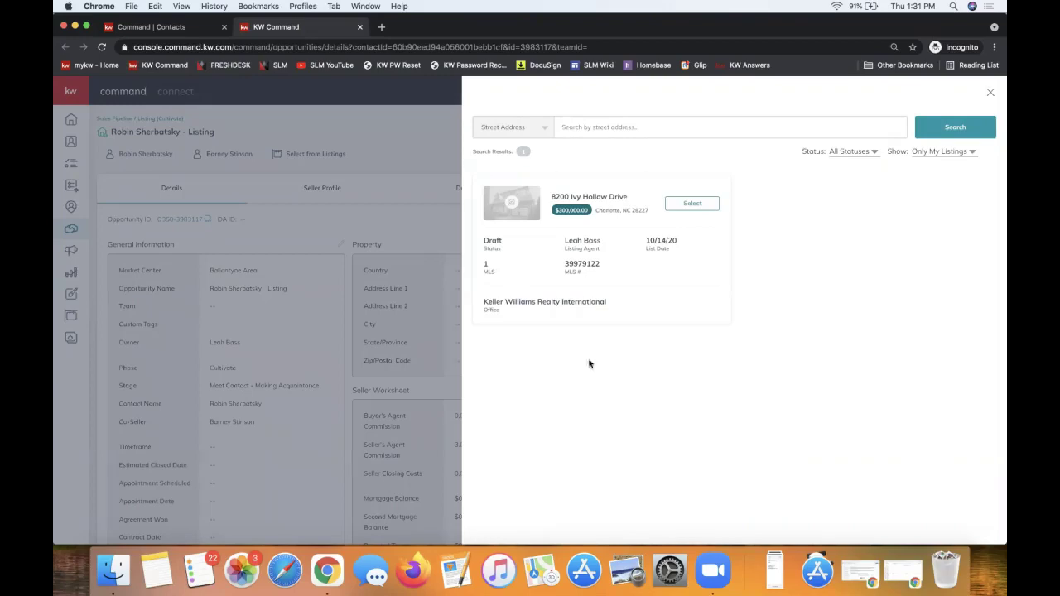
{"action": "left_click", "coordinate": [937, 156]}
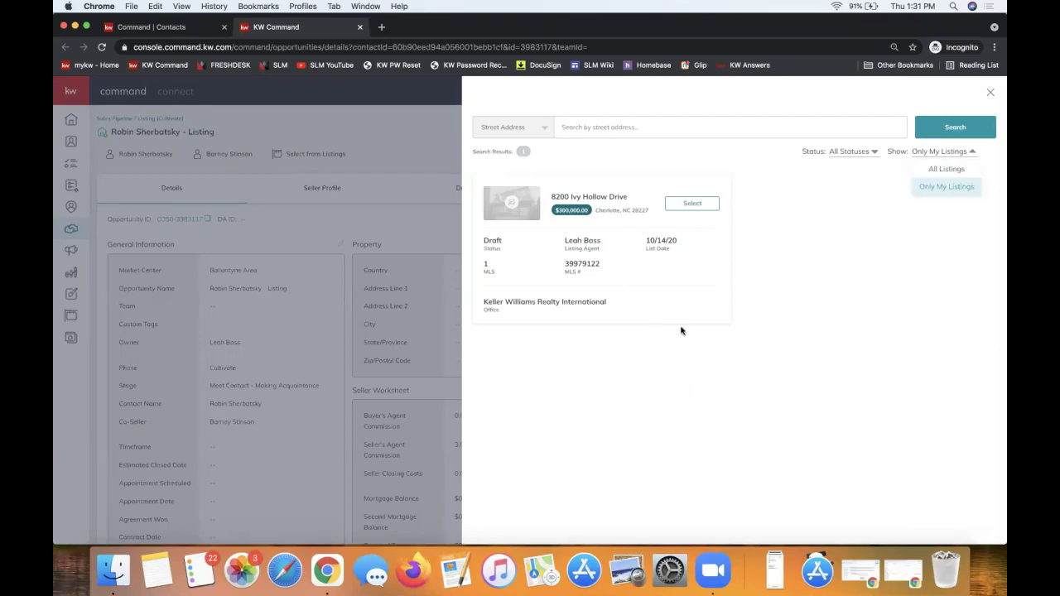
{"action": "left_click", "coordinate": [946, 170]}
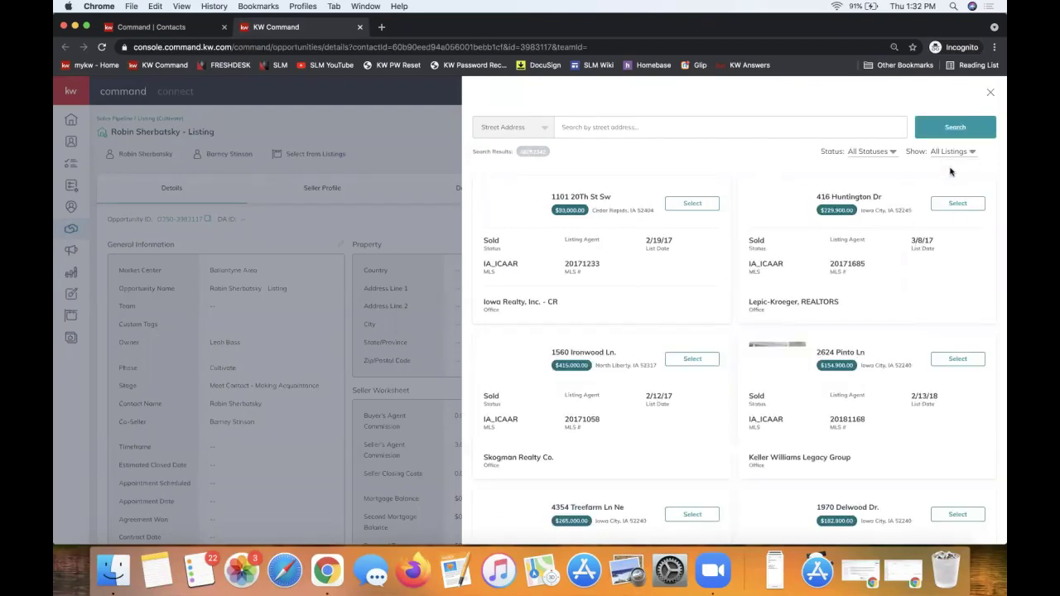
{"action": "left_click", "coordinate": [513, 129]}
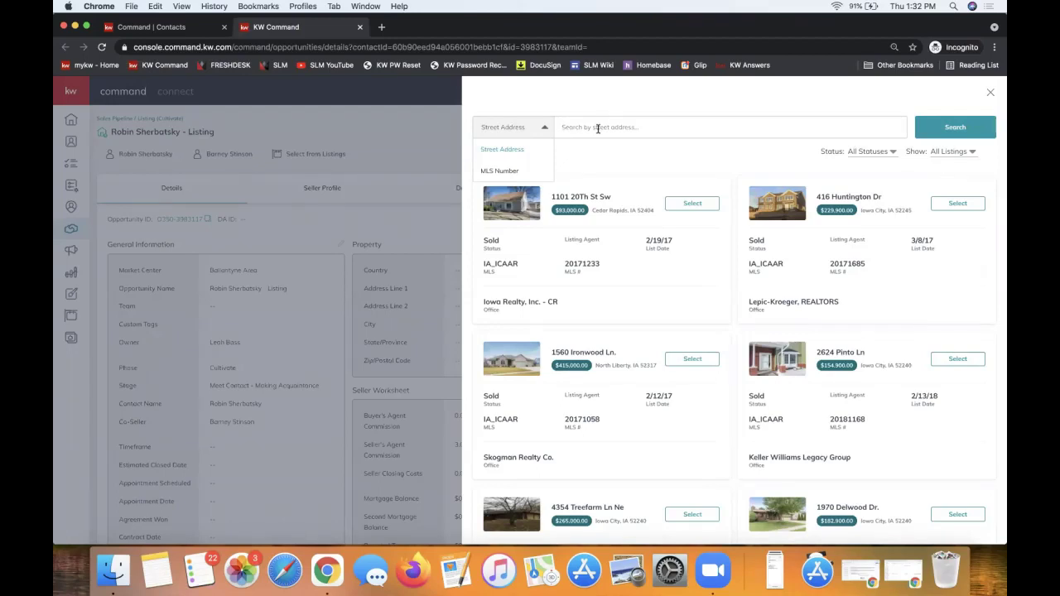
{"action": "left_click", "coordinate": [701, 447]}
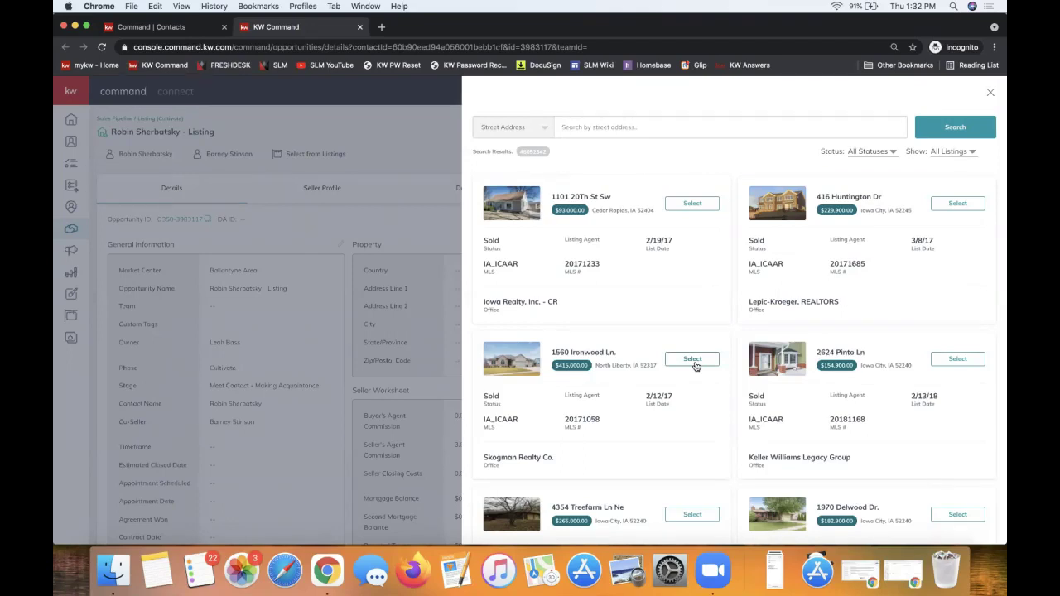
{"action": "left_click", "coordinate": [694, 361]}
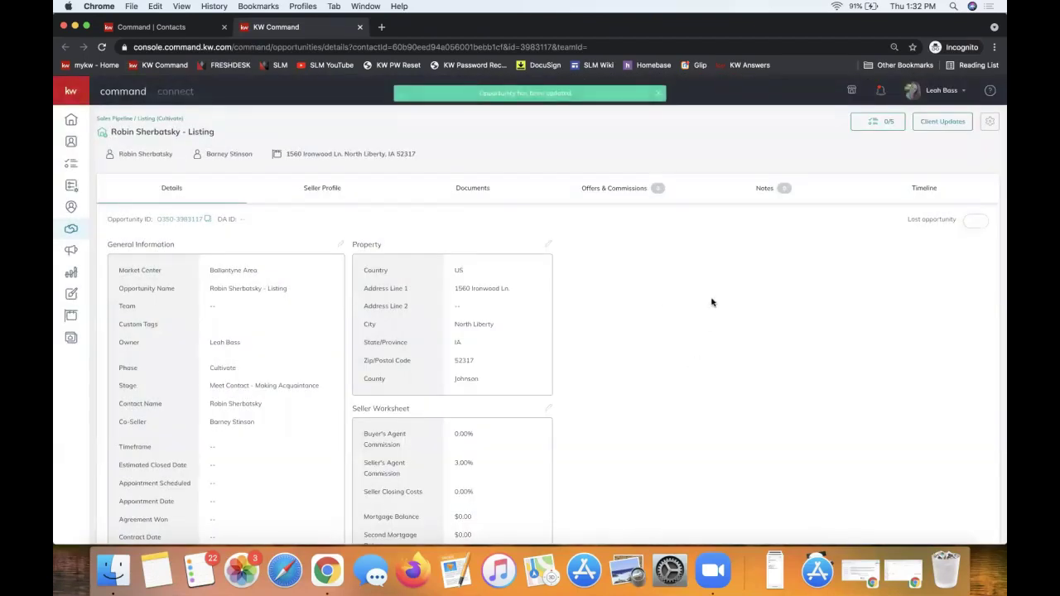
Highlight the filled-in property address, then go to the opportunity's Documents page.
{"action": "left_click_drag", "start_coordinate": [498, 383], "coordinate": [355, 267]}
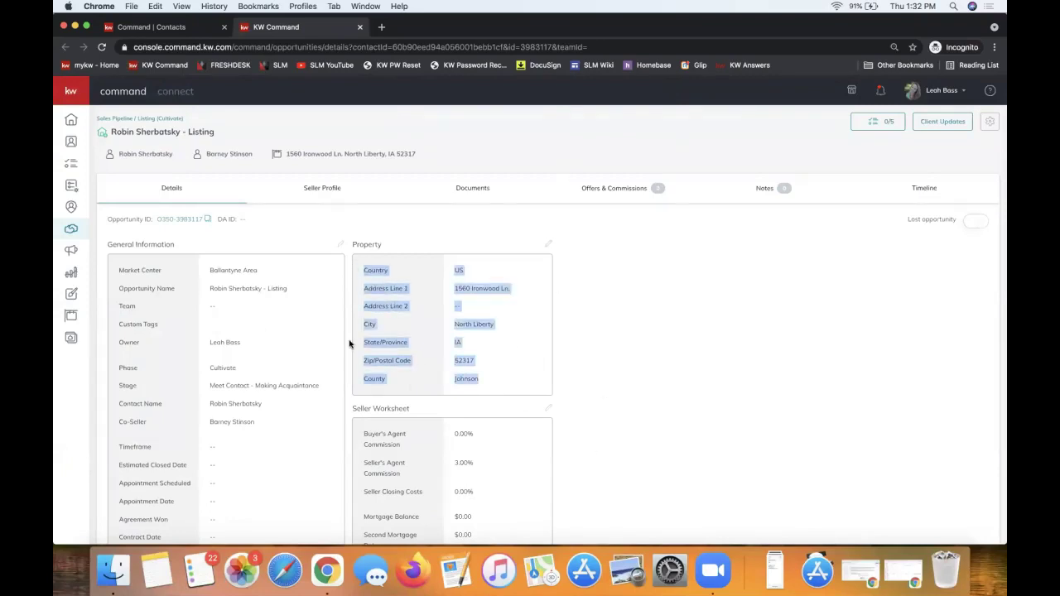
{"action": "left_click", "coordinate": [365, 243]}
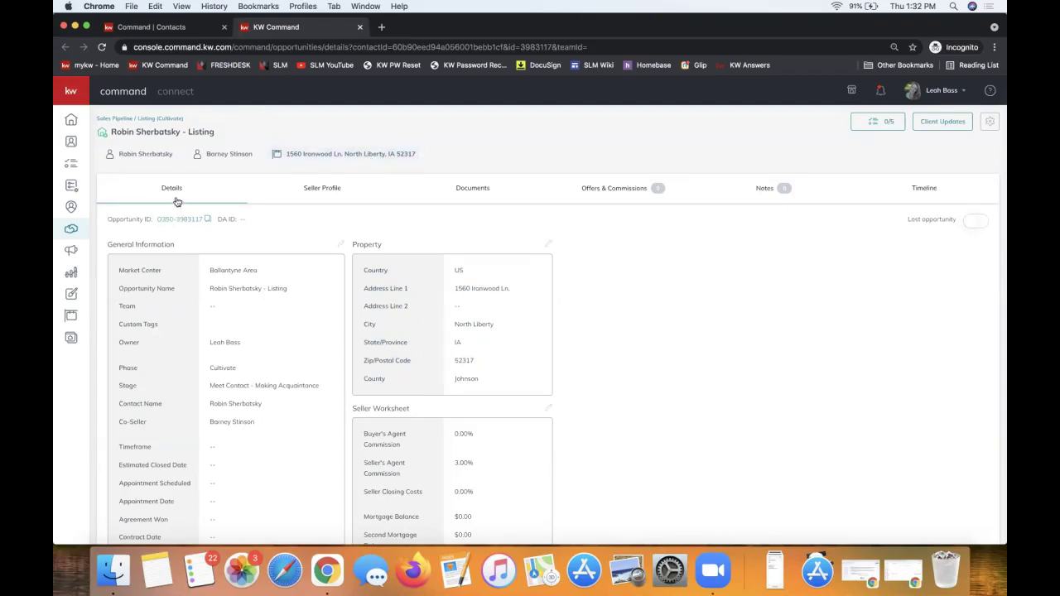
{"action": "left_click", "coordinate": [468, 200]}
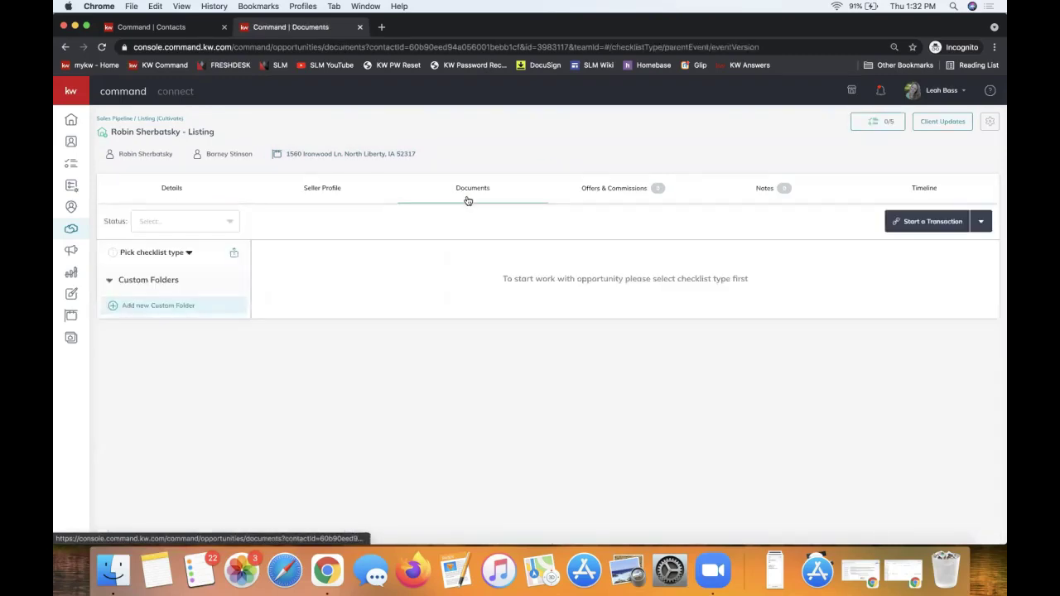
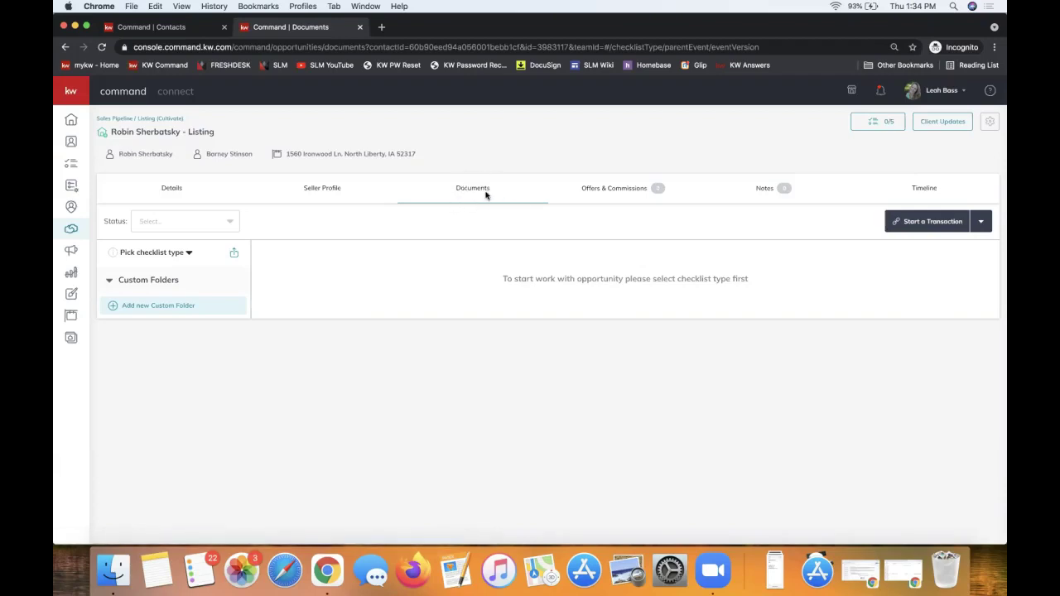
Start a DocuSign transaction from the listing's Start a Transaction menu in KW Command.
{"action": "left_click", "coordinate": [936, 227]}
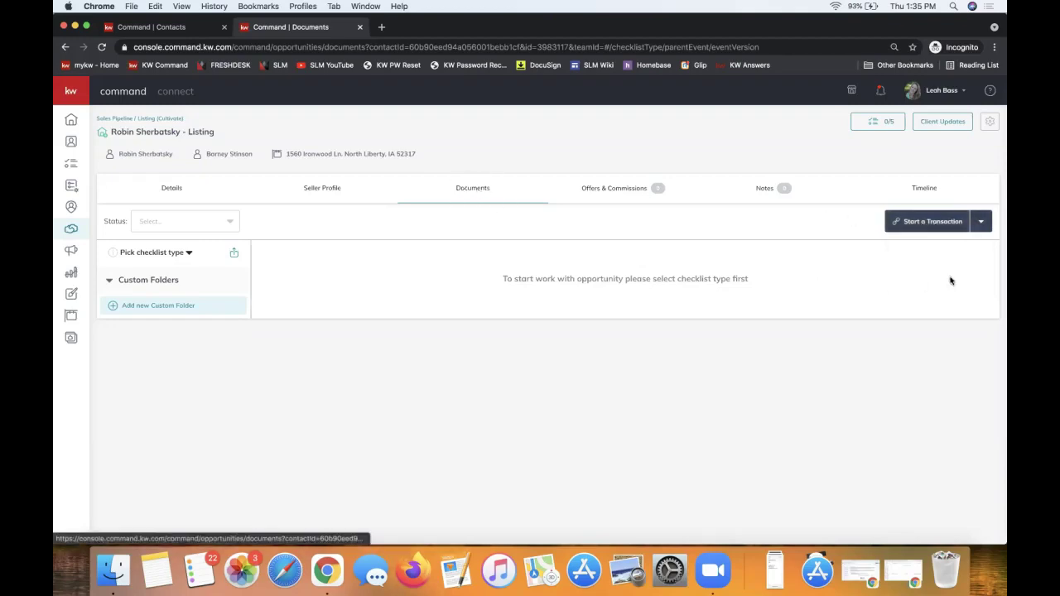
{"action": "mouse_move", "coordinate": [949, 225]}
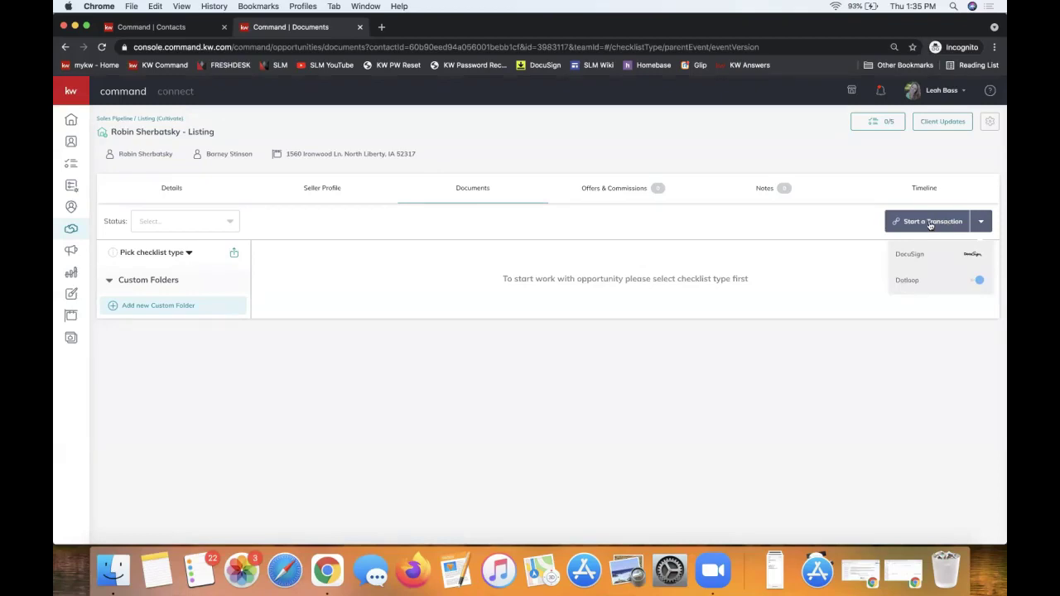
{"action": "left_click", "coordinate": [916, 262]}
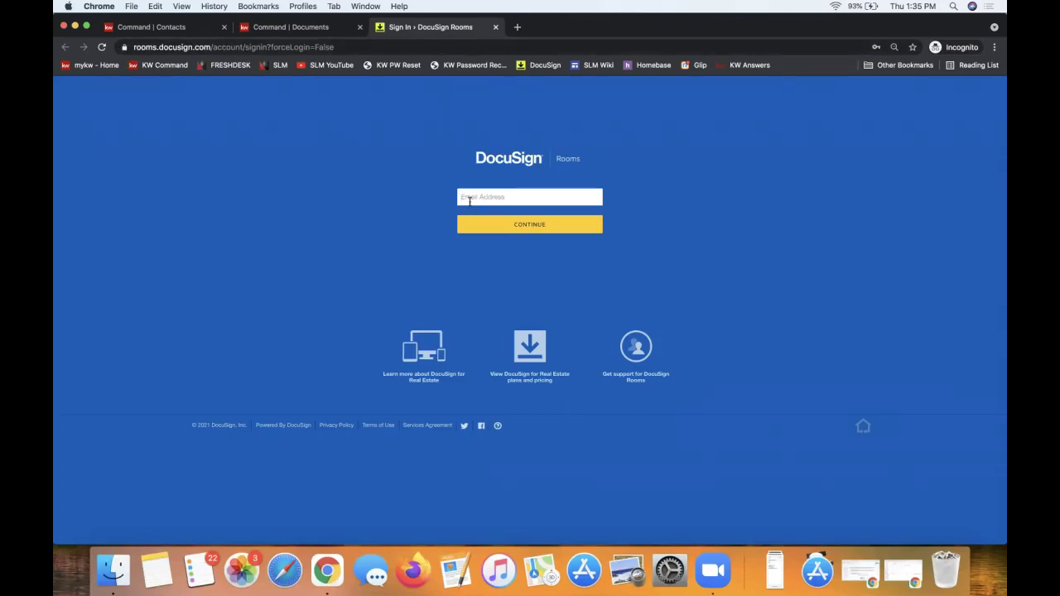
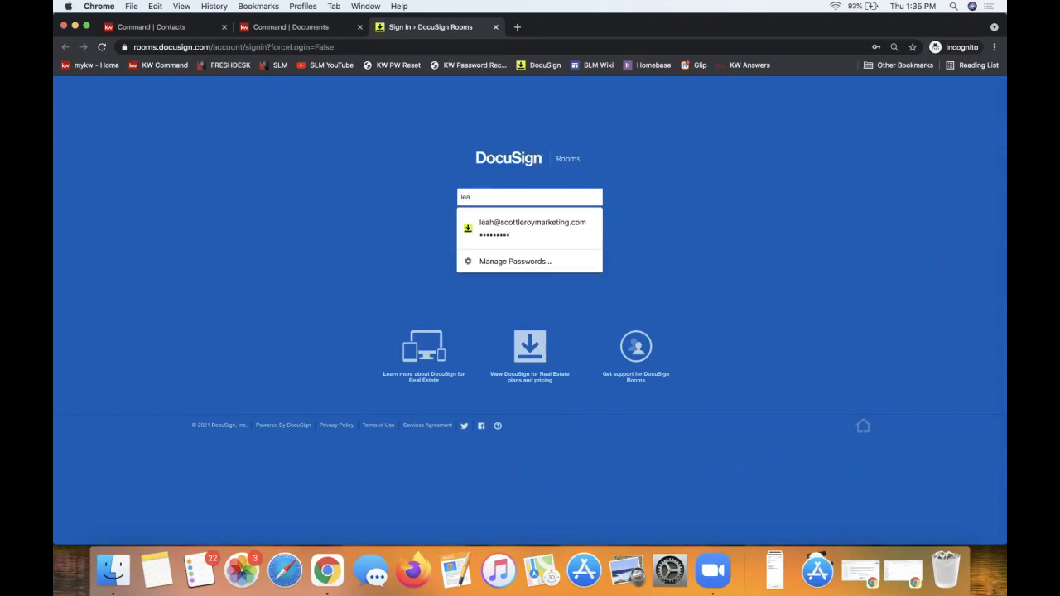
Log in to DocuSign Rooms with Chrome's saved account e-mail and password.
{"action": "left_click", "coordinate": [499, 224]}
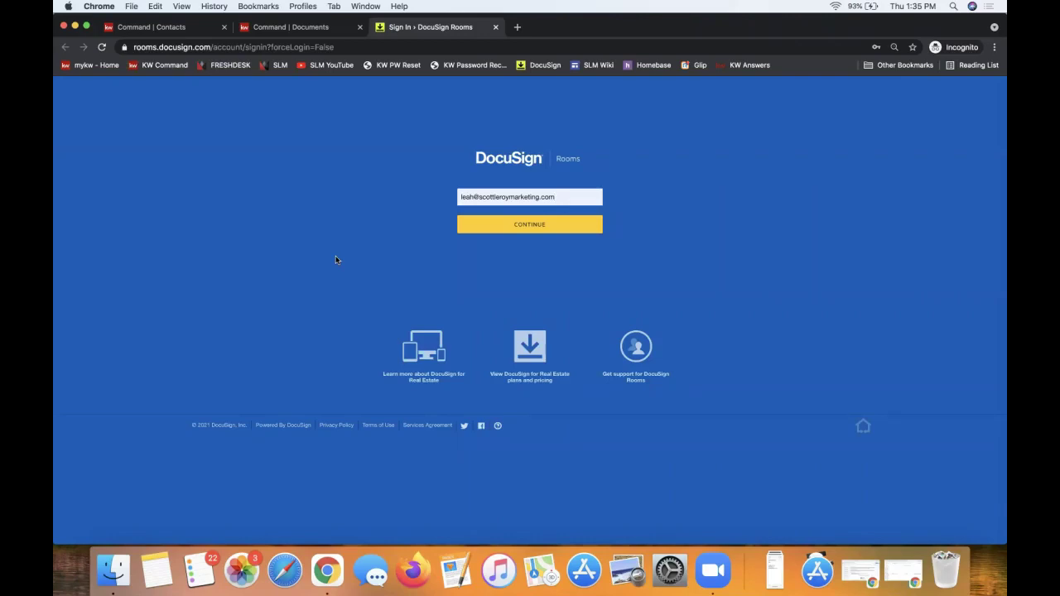
{"action": "left_click", "coordinate": [543, 230]}
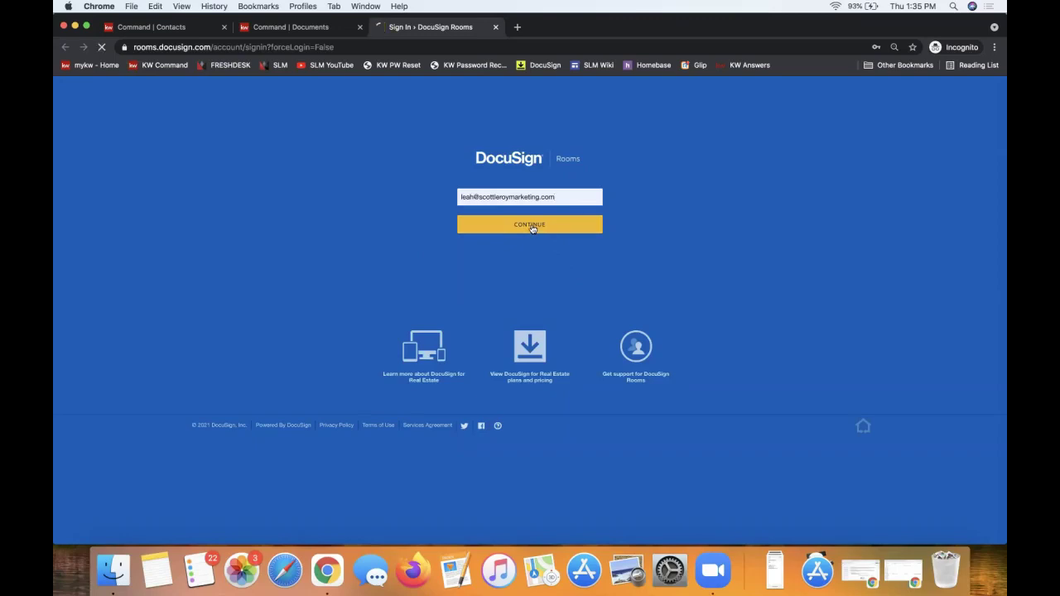
{"action": "left_click", "coordinate": [480, 268]}
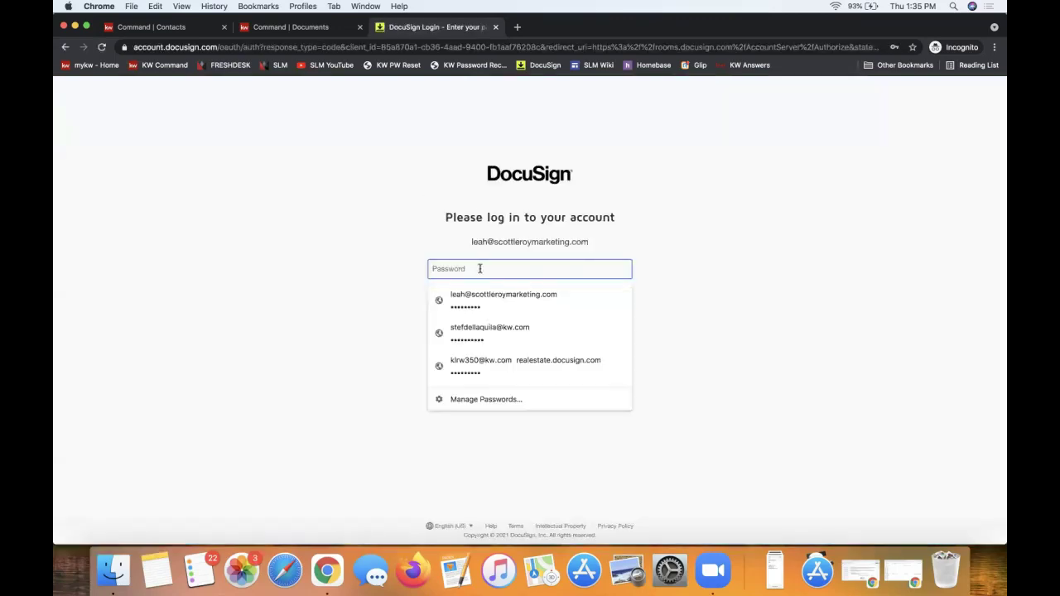
{"action": "left_click", "coordinate": [458, 298]}
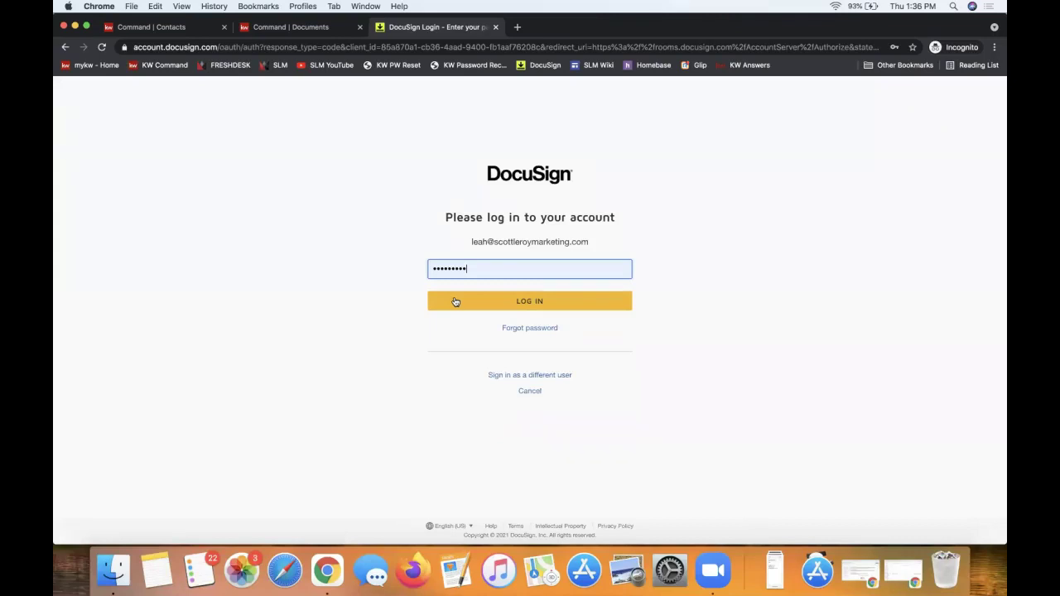
{"action": "left_click", "coordinate": [455, 302]}
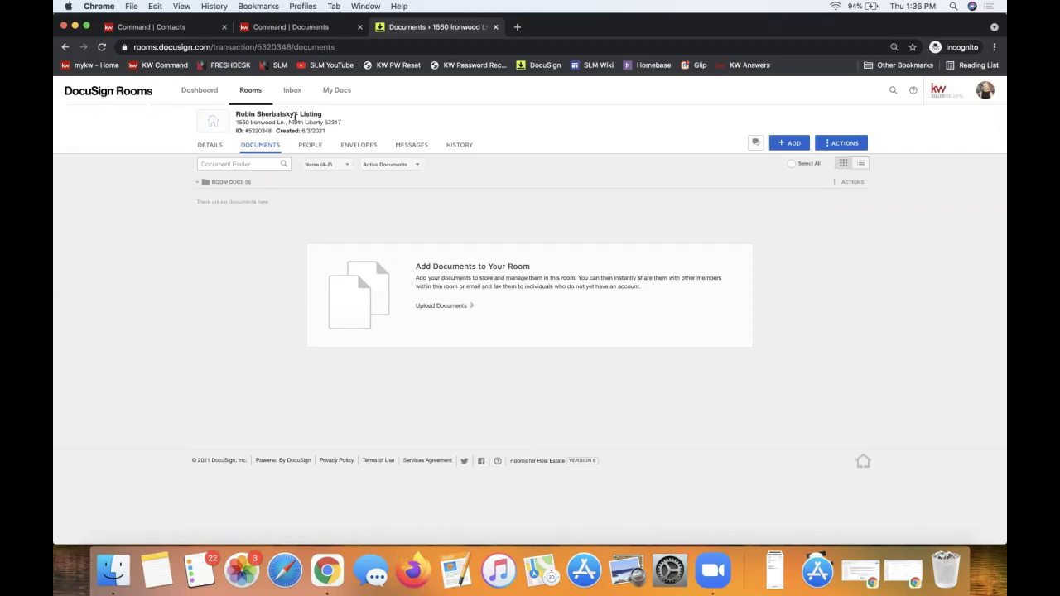
Highlight the room's listing title and its property address line.
{"action": "triple_click", "coordinate": [295, 116]}
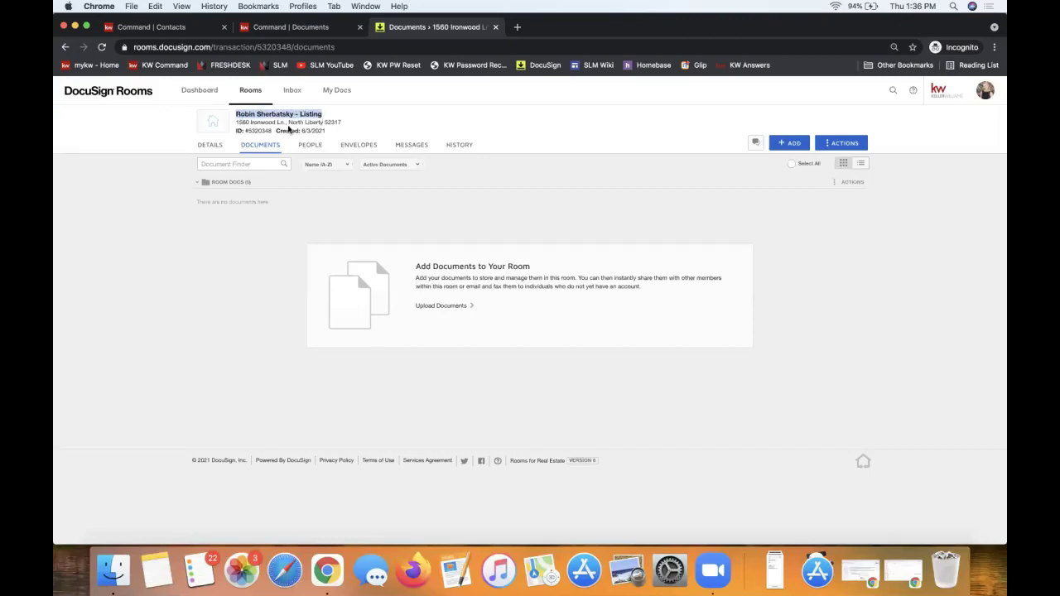
{"action": "triple_click", "coordinate": [267, 122]}
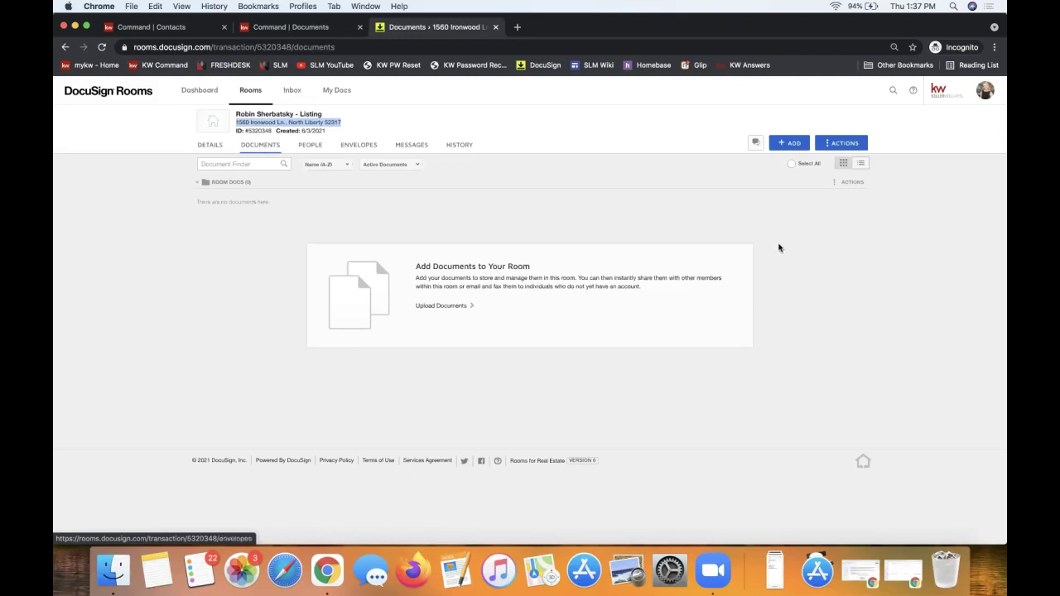
Deselect the address text and bring up the + ADD document source menu.
{"action": "left_click", "coordinate": [440, 213]}
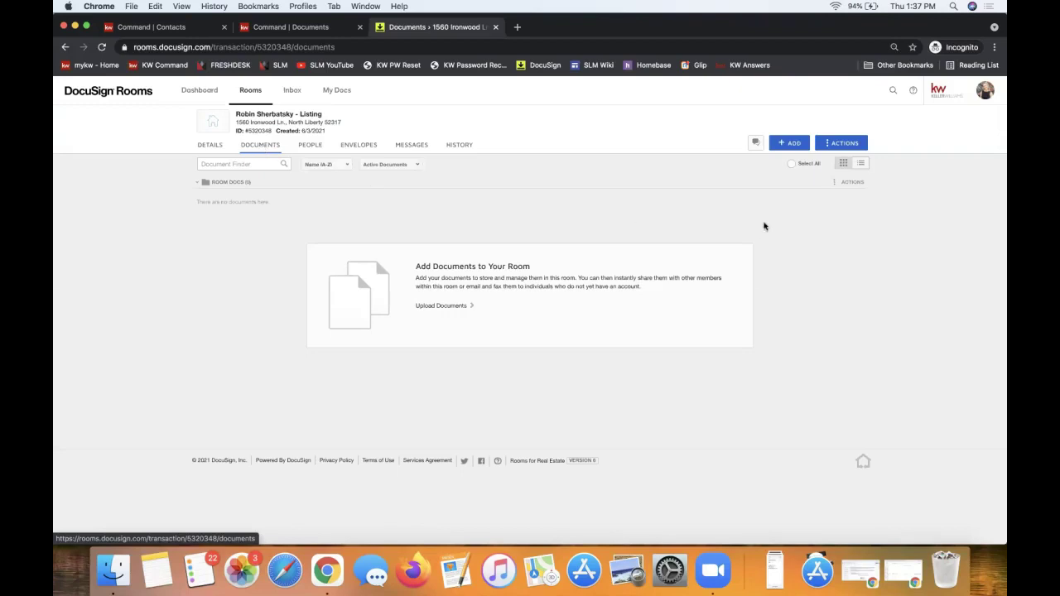
{"action": "left_click", "coordinate": [791, 145]}
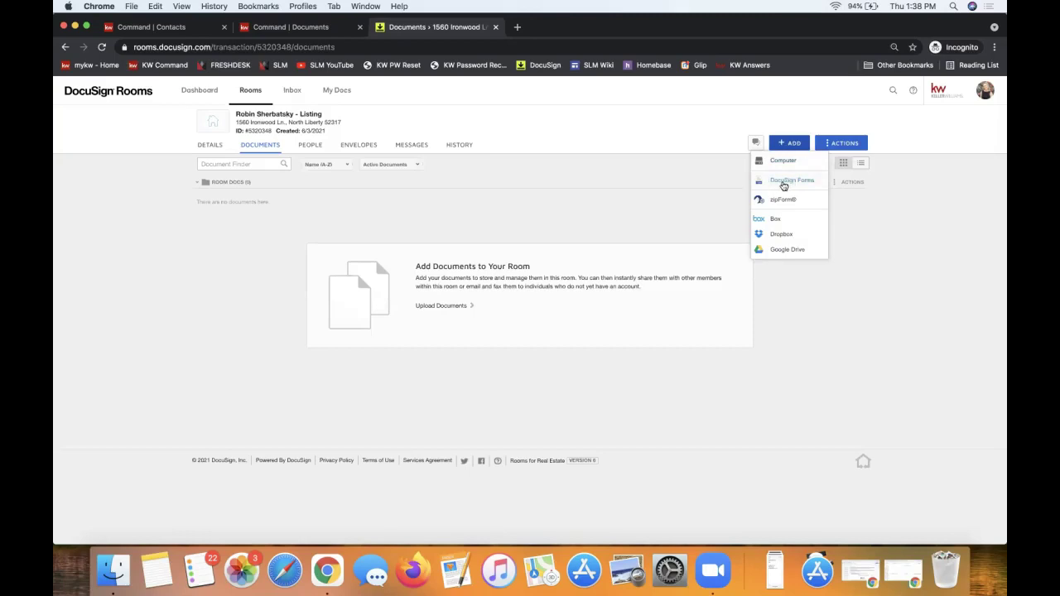
Choose DocuSign Forms as the document source to open the Select forms dialog.
{"action": "left_click", "coordinate": [783, 183]}
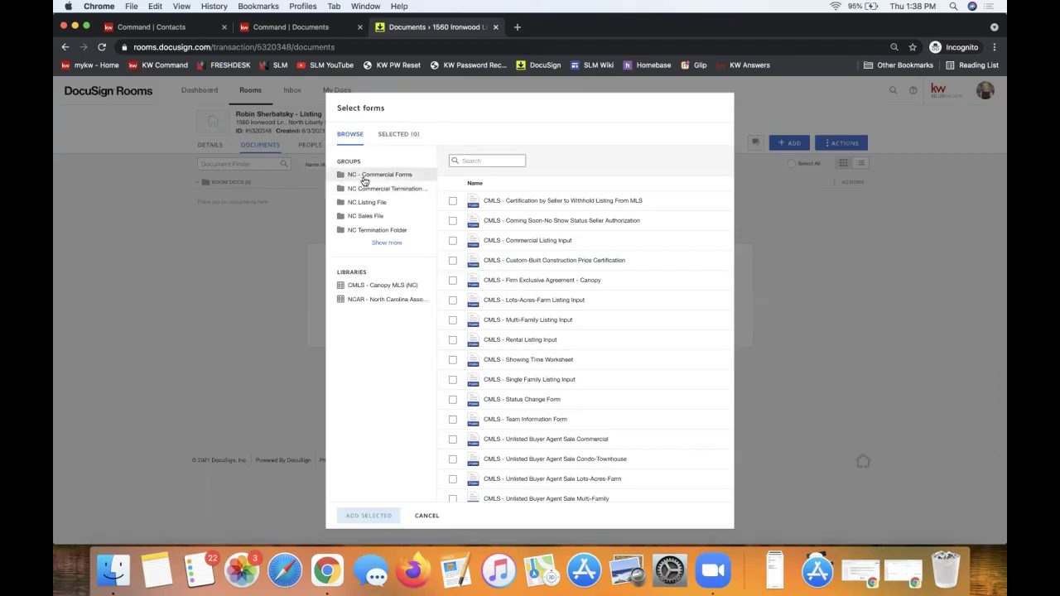
Browse NC Sales File, NC Listing File, CMLS and NCAR libraries, ending on NC Listing File.
{"action": "left_click", "coordinate": [385, 242]}
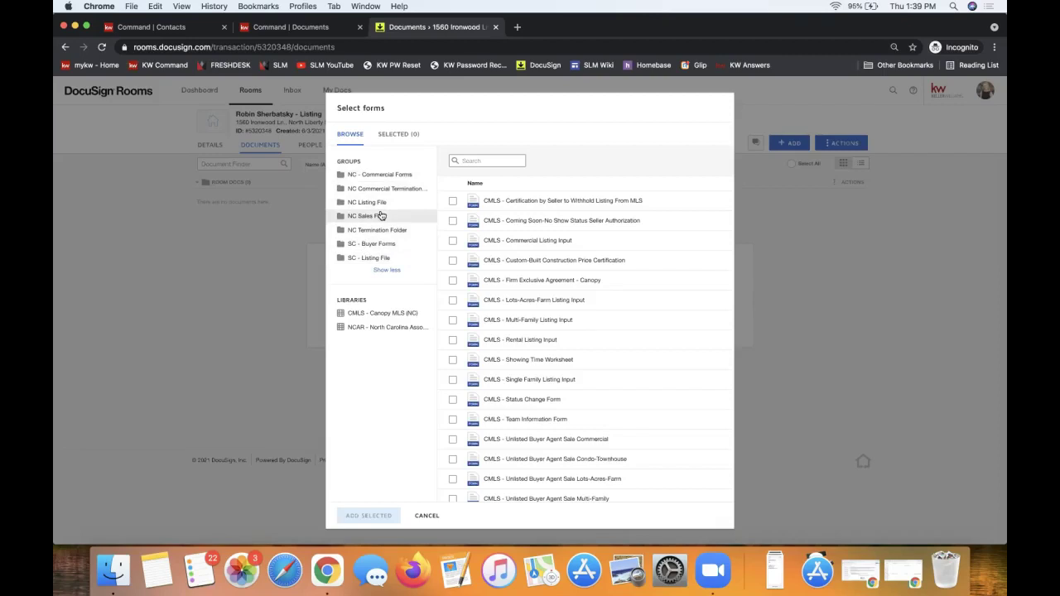
{"action": "left_click", "coordinate": [374, 216]}
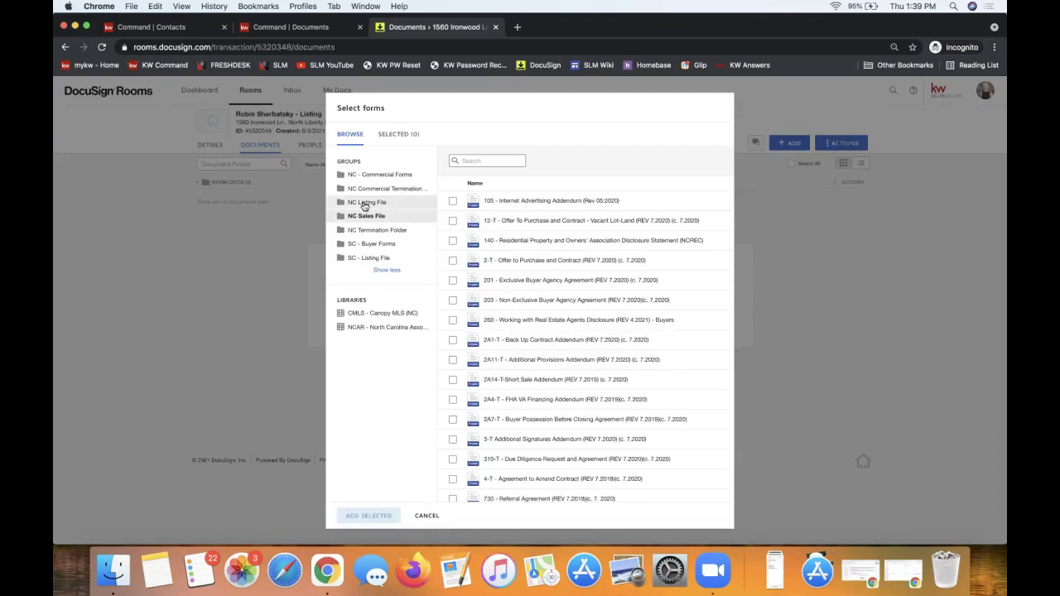
{"action": "left_click", "coordinate": [364, 203]}
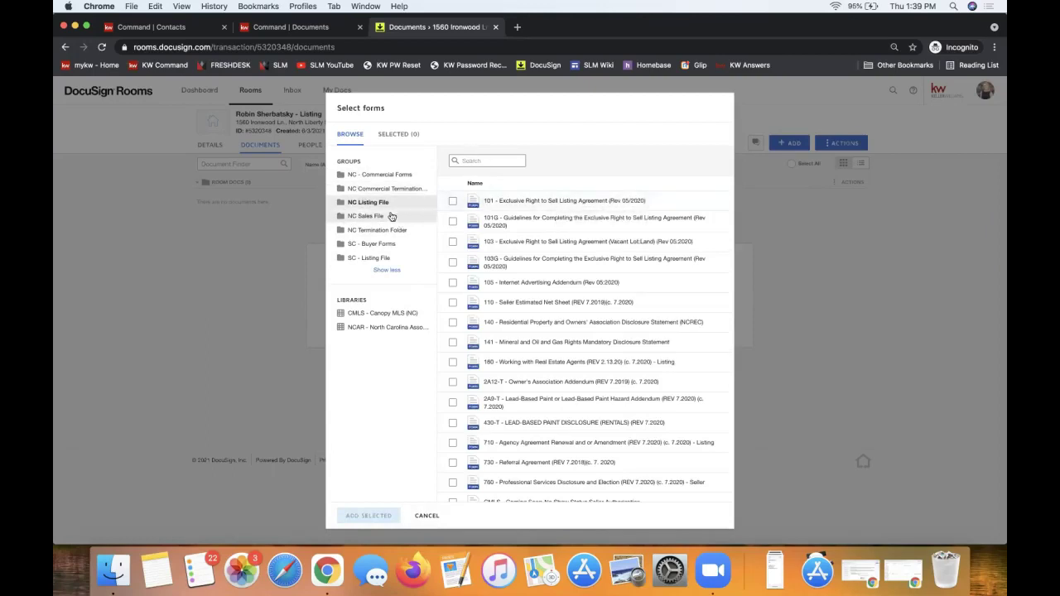
{"action": "left_click", "coordinate": [352, 316]}
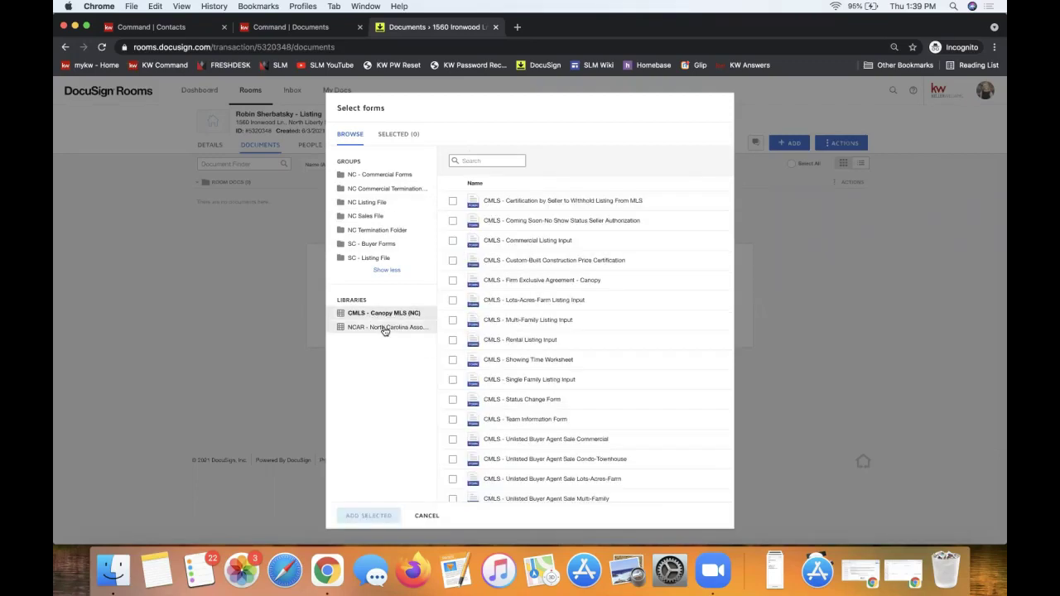
{"action": "left_click", "coordinate": [385, 329]}
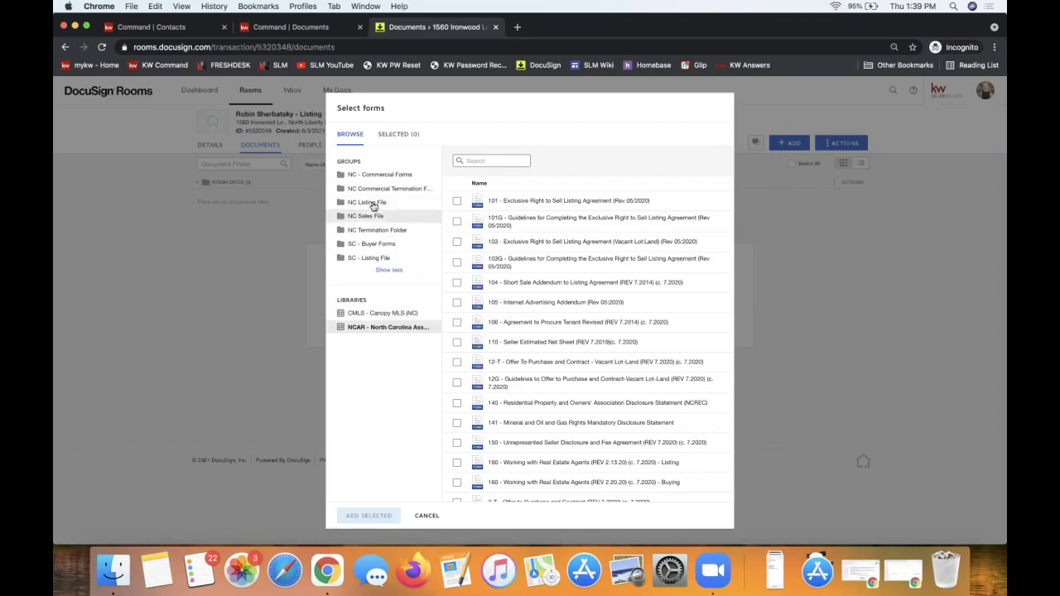
{"action": "left_click", "coordinate": [372, 206]}
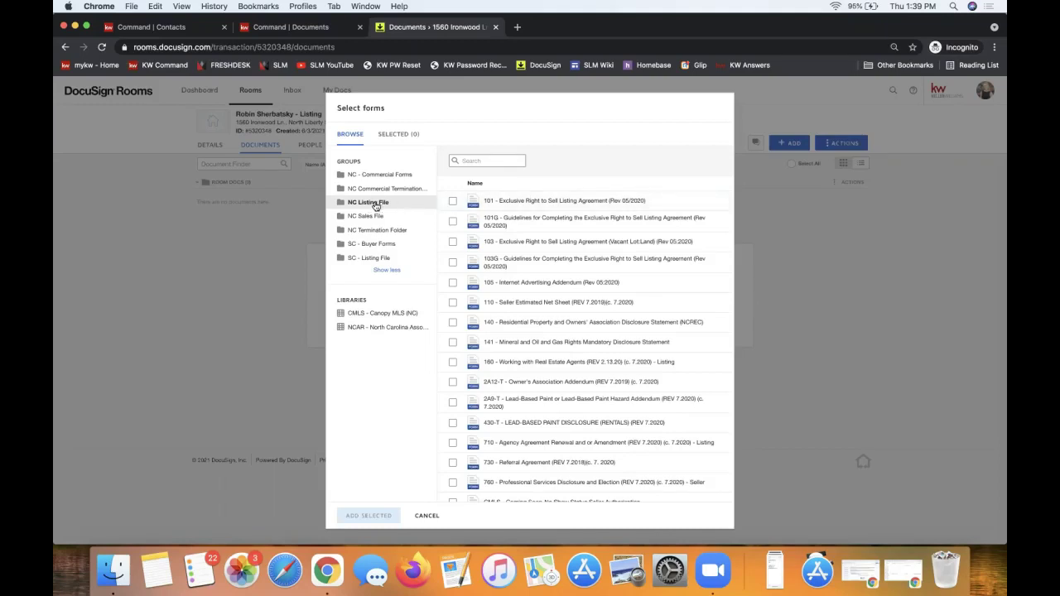
Tick forms 101 and 101G, then cancel the Select forms dialog without adding them.
{"action": "left_click", "coordinate": [452, 200]}
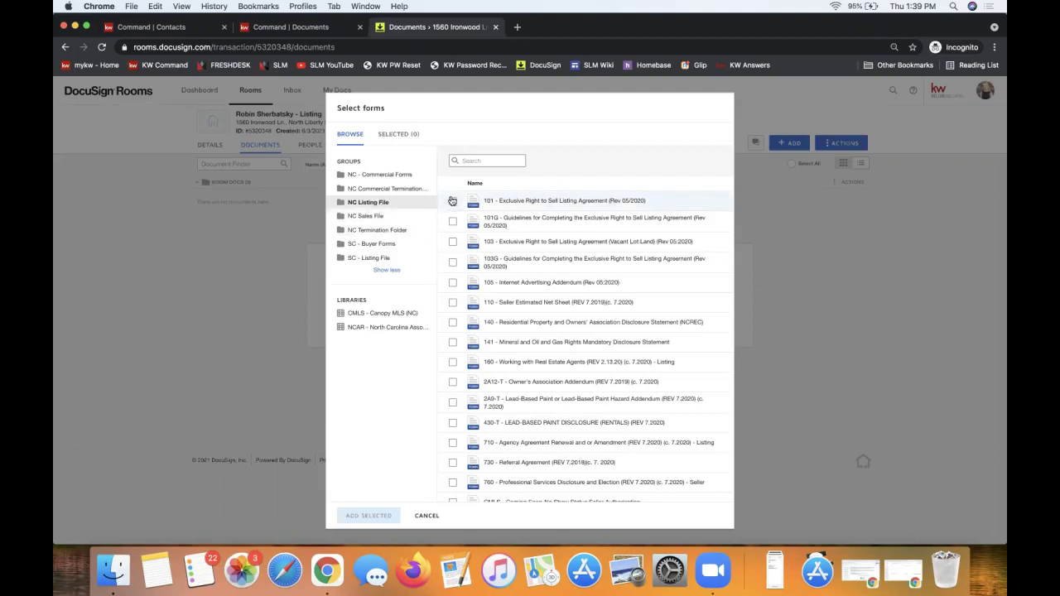
{"action": "left_click", "coordinate": [453, 223]}
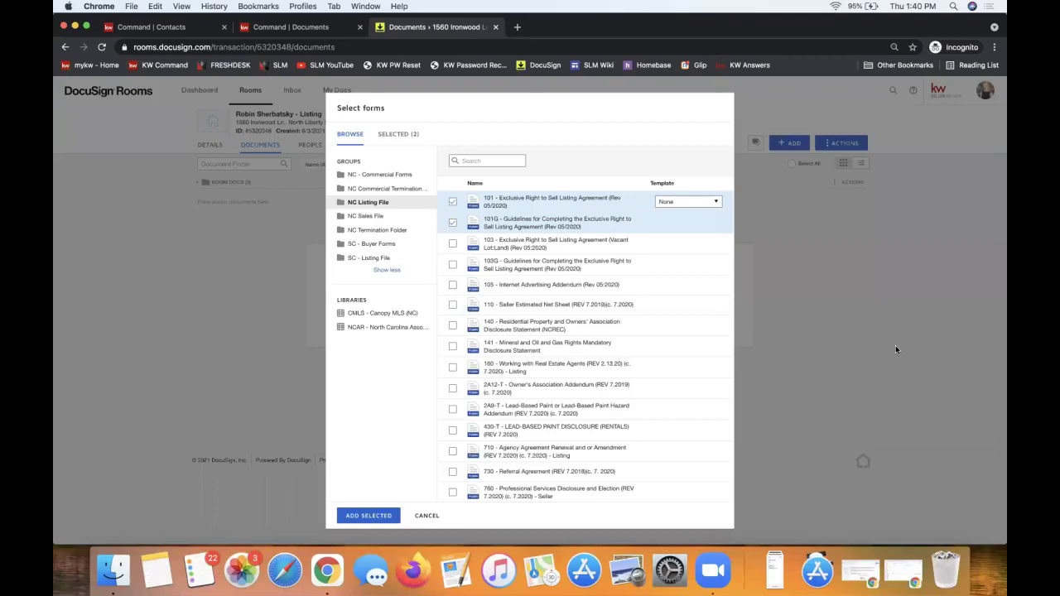
{"action": "left_click", "coordinate": [427, 517]}
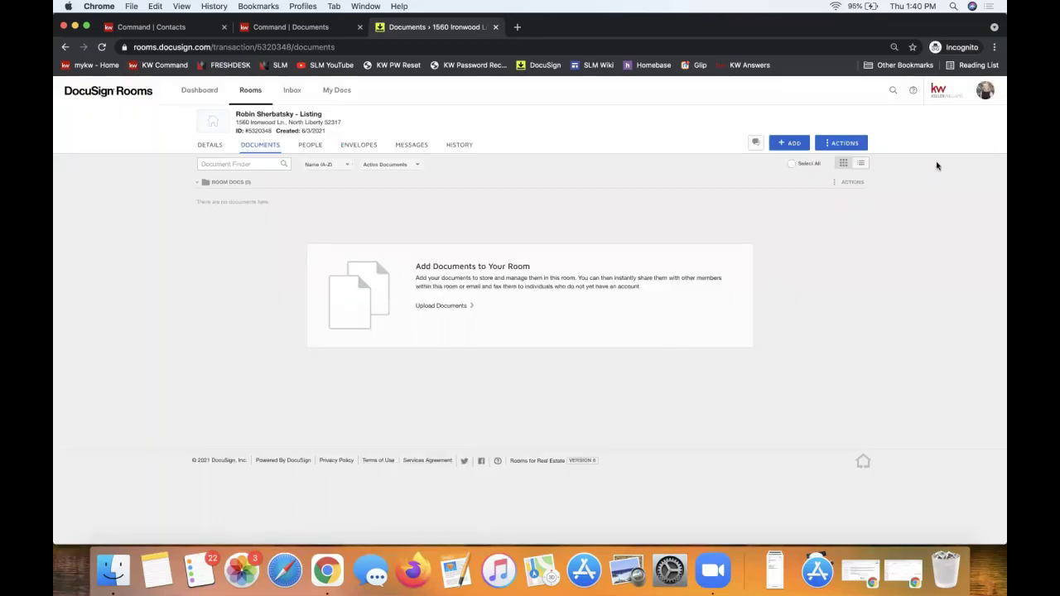
Go to the account Preferences and switch to its Integrations page.
{"action": "left_click", "coordinate": [988, 92]}
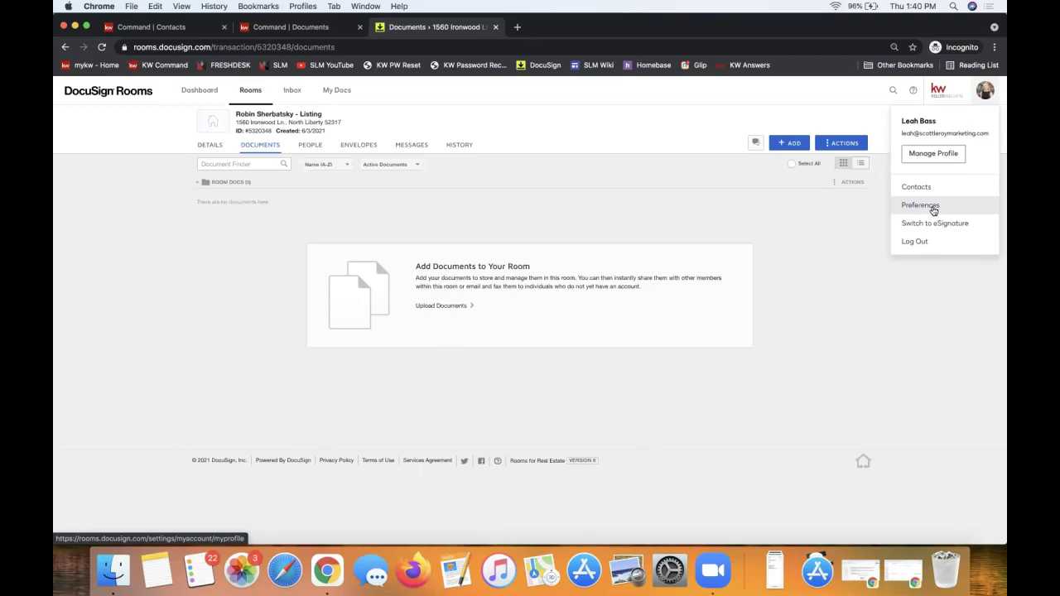
{"action": "left_click", "coordinate": [934, 211]}
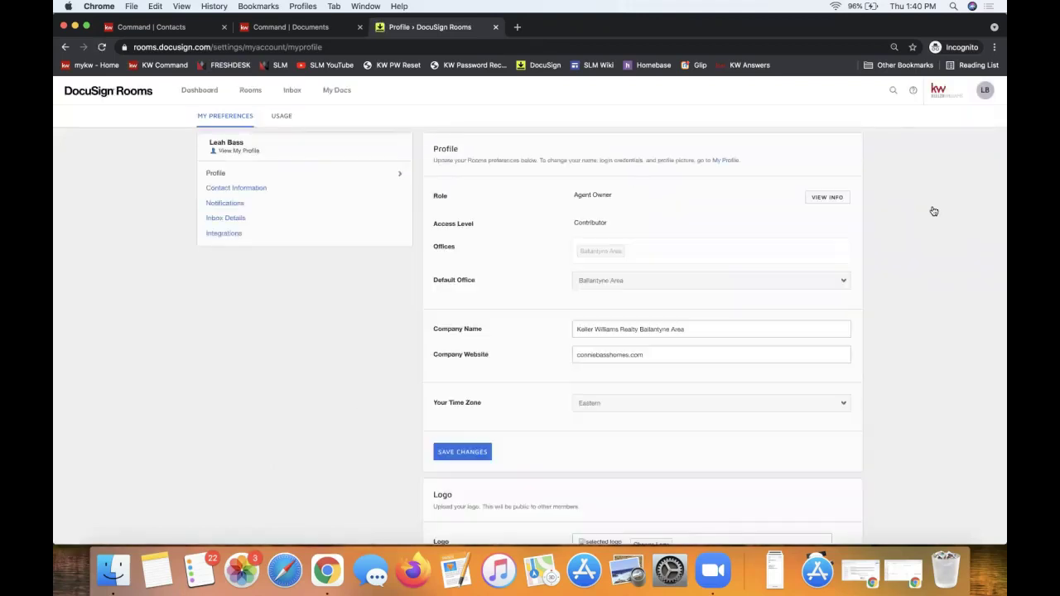
{"action": "left_click", "coordinate": [986, 91]}
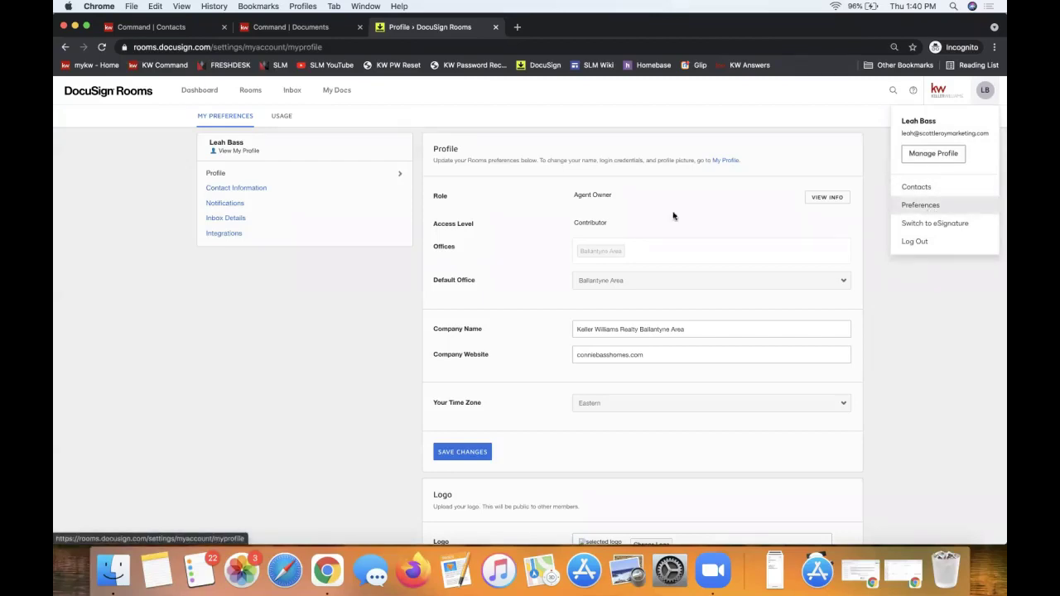
{"action": "left_click", "coordinate": [236, 238]}
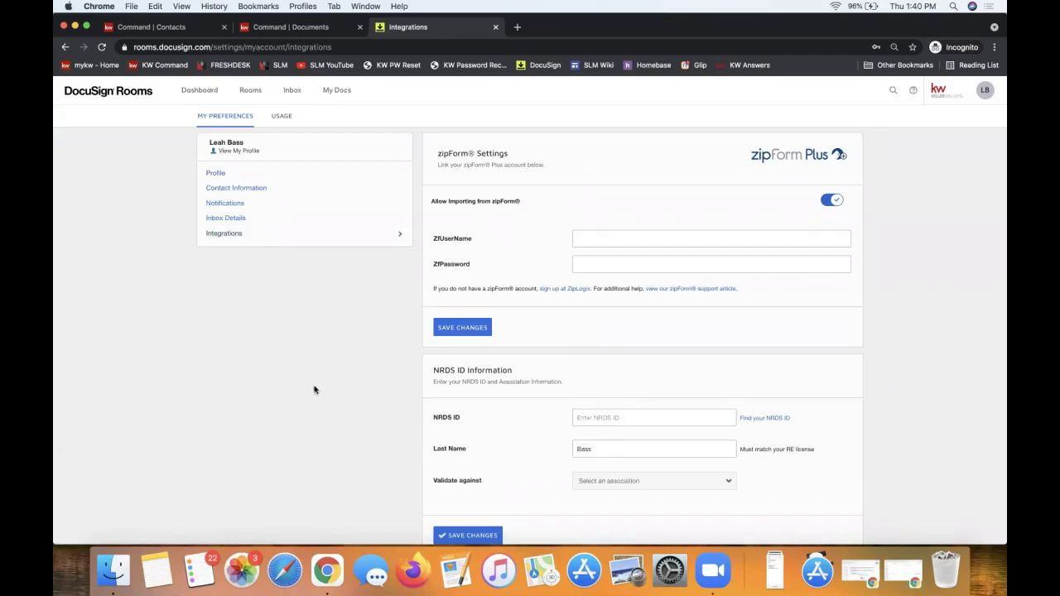
{"action": "left_click", "coordinate": [593, 236]}
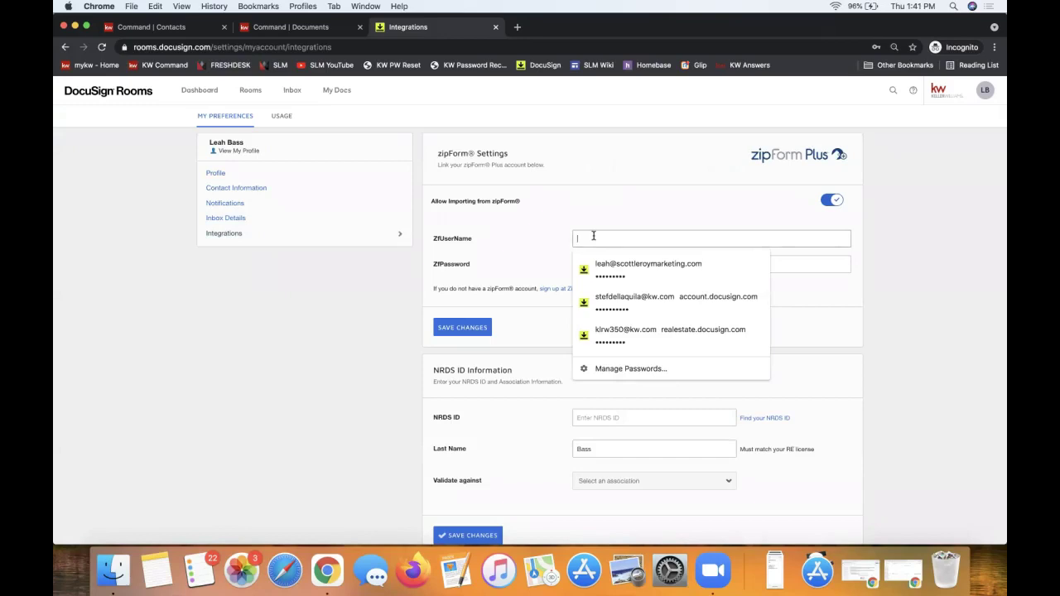
{"action": "left_click", "coordinate": [541, 264]}
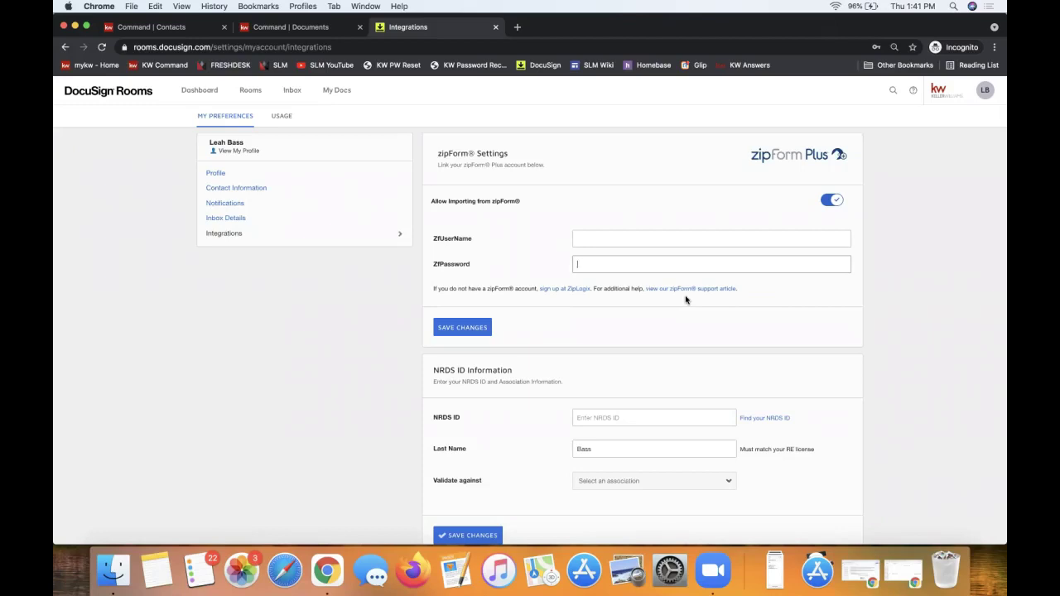
{"action": "left_click", "coordinate": [629, 233]}
{"action": "left_click", "coordinate": [518, 233]}
{"action": "scroll", "coordinate": [518, 241], "scroll_direction": "down", "scroll_amount": 2}
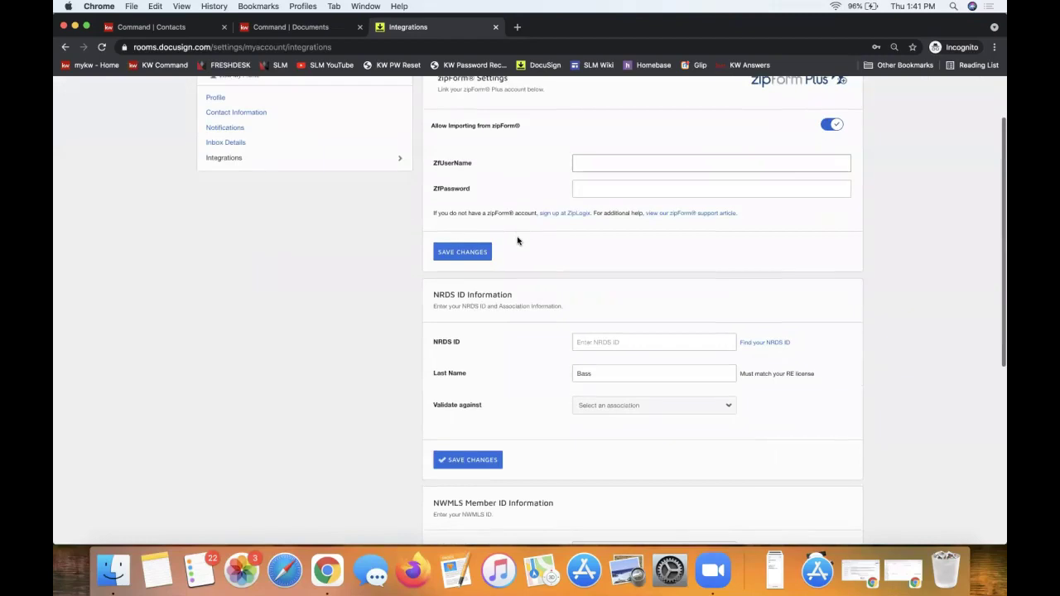
{"action": "double_click", "coordinate": [446, 343]}
{"action": "triple_click", "coordinate": [445, 343]}
{"action": "left_click", "coordinate": [614, 405]}
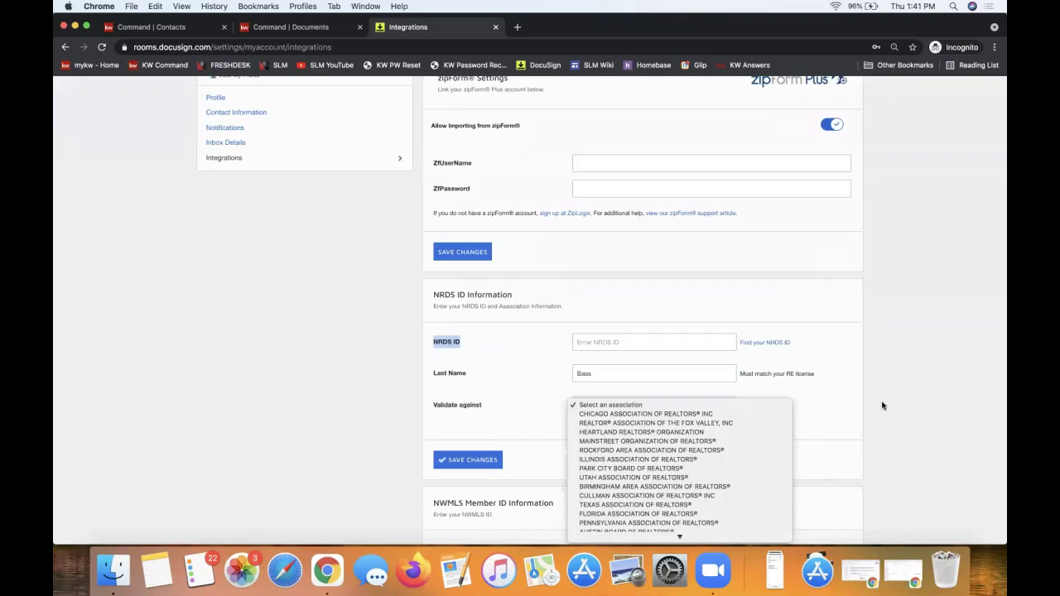
{"action": "left_click", "coordinate": [831, 417]}
{"action": "scroll", "coordinate": [646, 403], "scroll_direction": "down", "scroll_amount": 3}
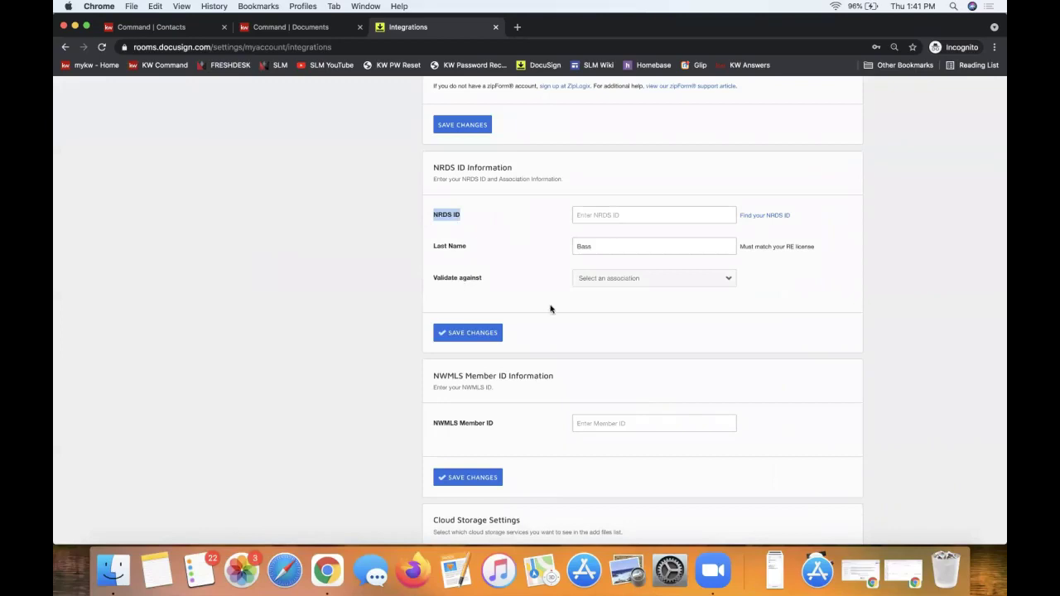
{"action": "scroll", "coordinate": [518, 236], "scroll_direction": "down", "scroll_amount": 1}
{"action": "triple_click", "coordinate": [476, 147]}
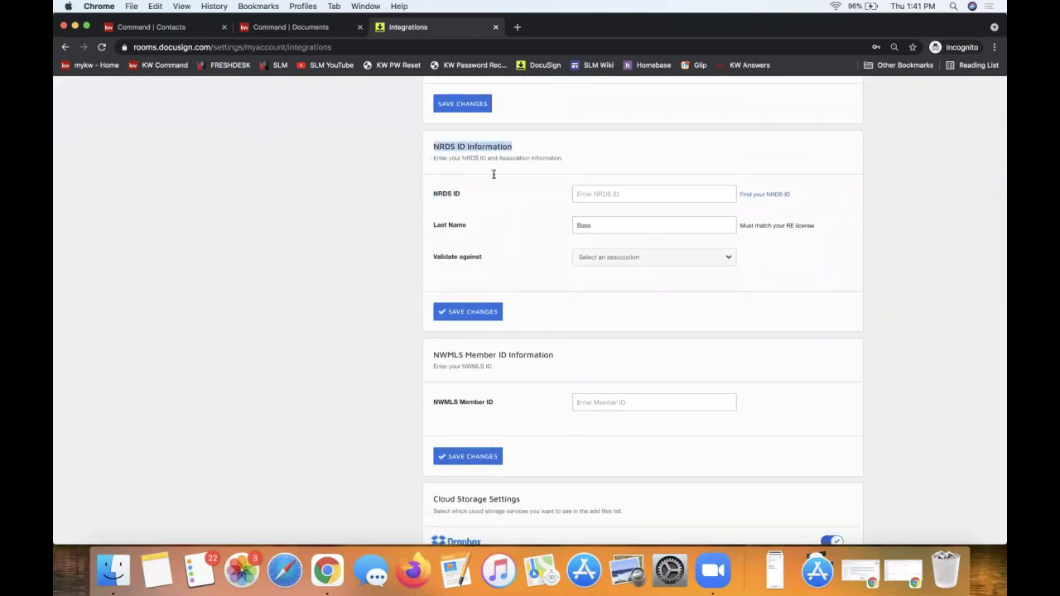
{"action": "left_click", "coordinate": [602, 258]}
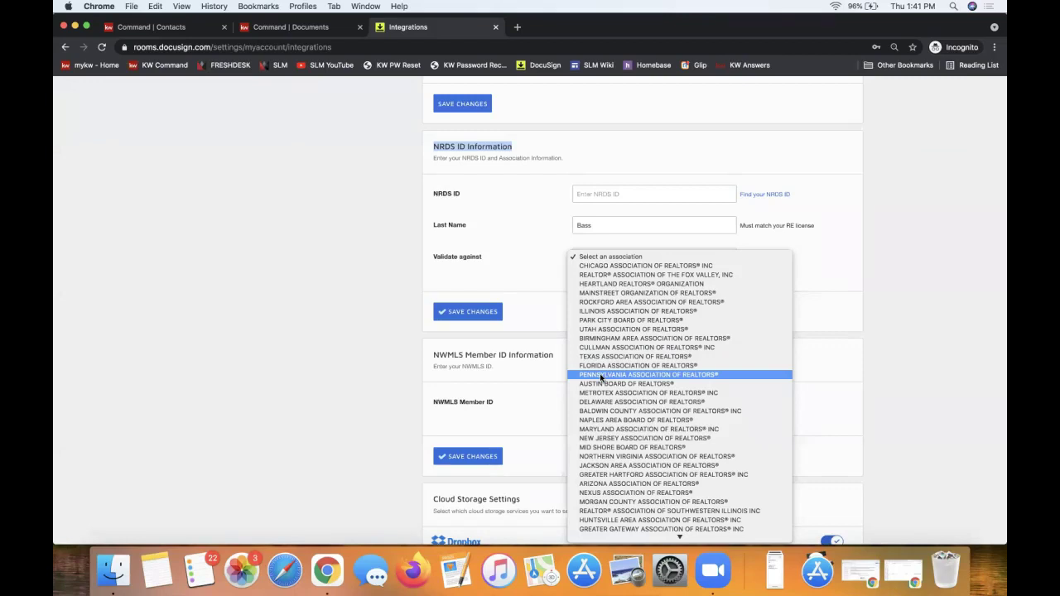
{"action": "scroll", "coordinate": [601, 378], "scroll_direction": "down", "scroll_amount": 8}
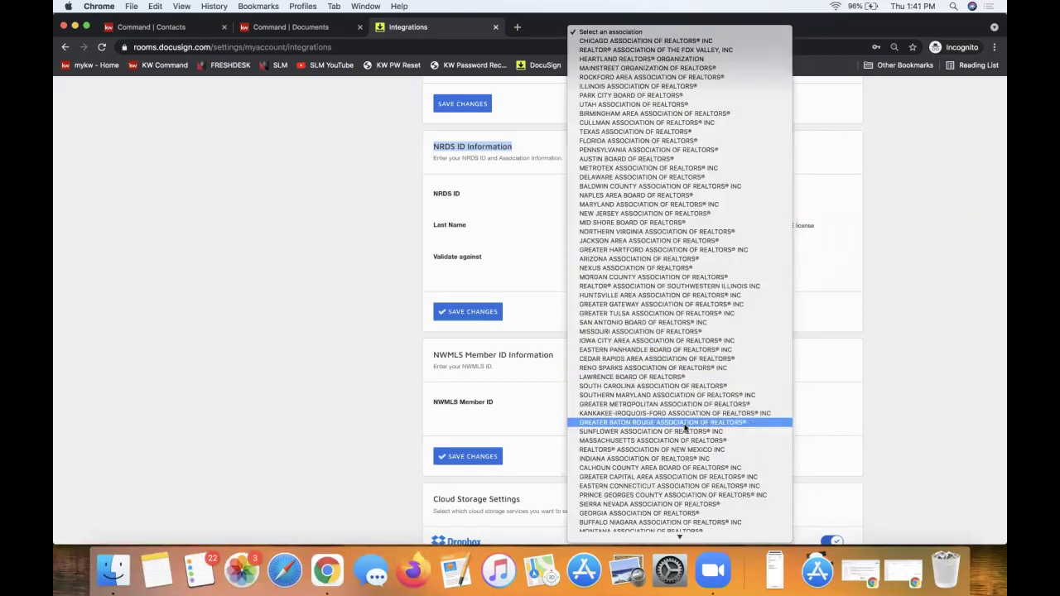
{"action": "scroll", "coordinate": [684, 428], "scroll_direction": "down", "scroll_amount": 10}
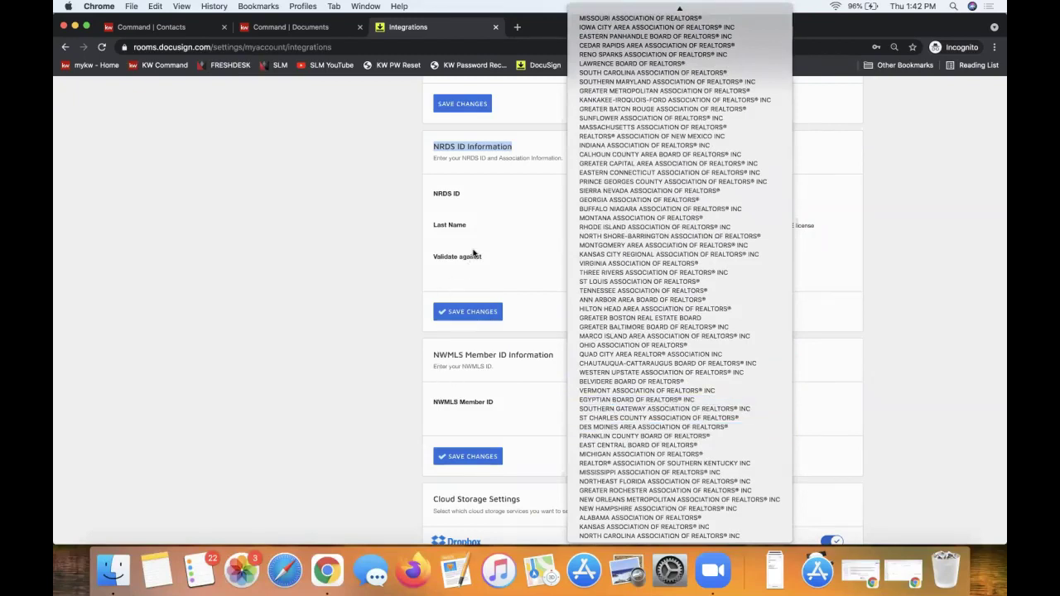
{"action": "left_click", "coordinate": [476, 255]}
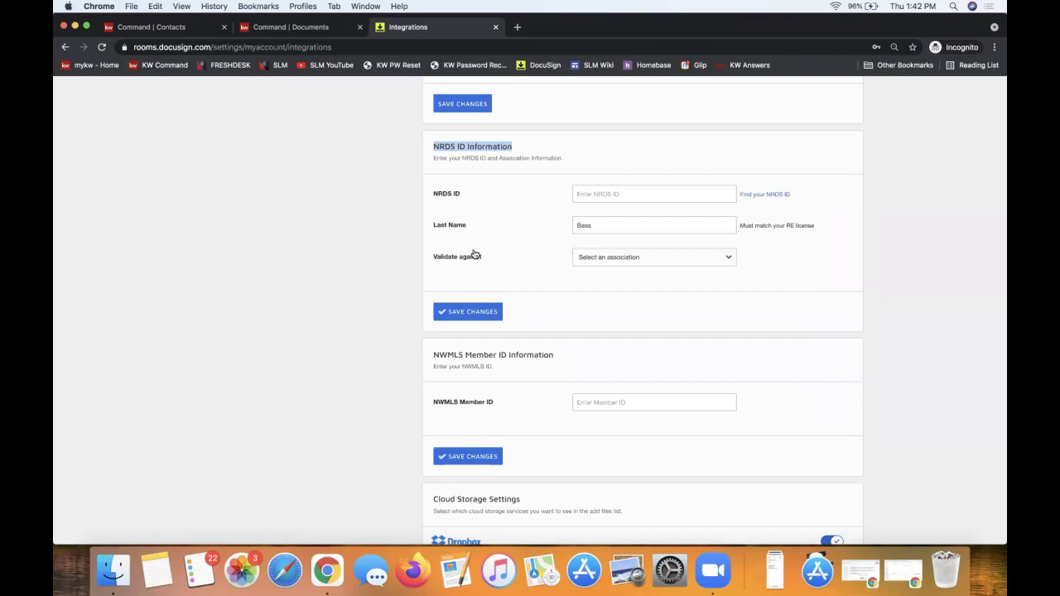
{"action": "left_click", "coordinate": [636, 260]}
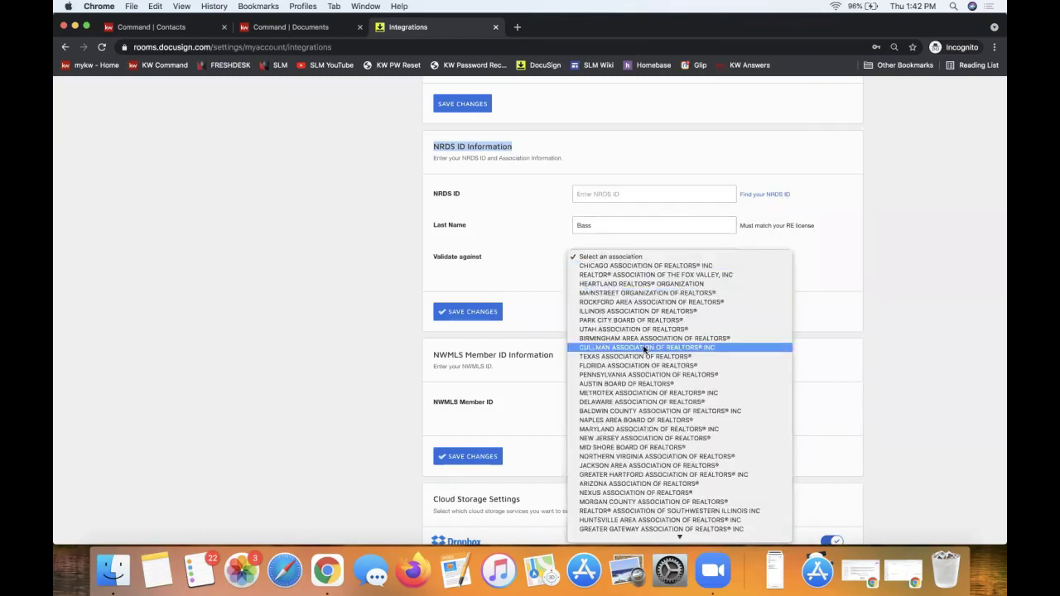
{"action": "scroll", "coordinate": [644, 349], "scroll_direction": "down", "scroll_amount": 5}
{"action": "left_click", "coordinate": [536, 269]}
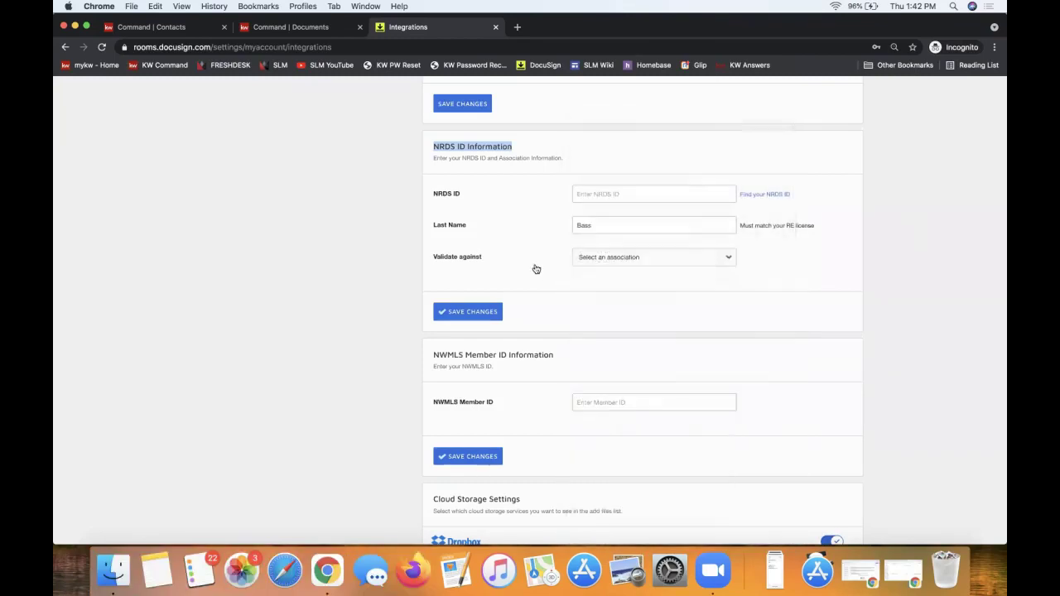
{"action": "scroll", "coordinate": [536, 269], "scroll_direction": "up", "scroll_amount": 1}
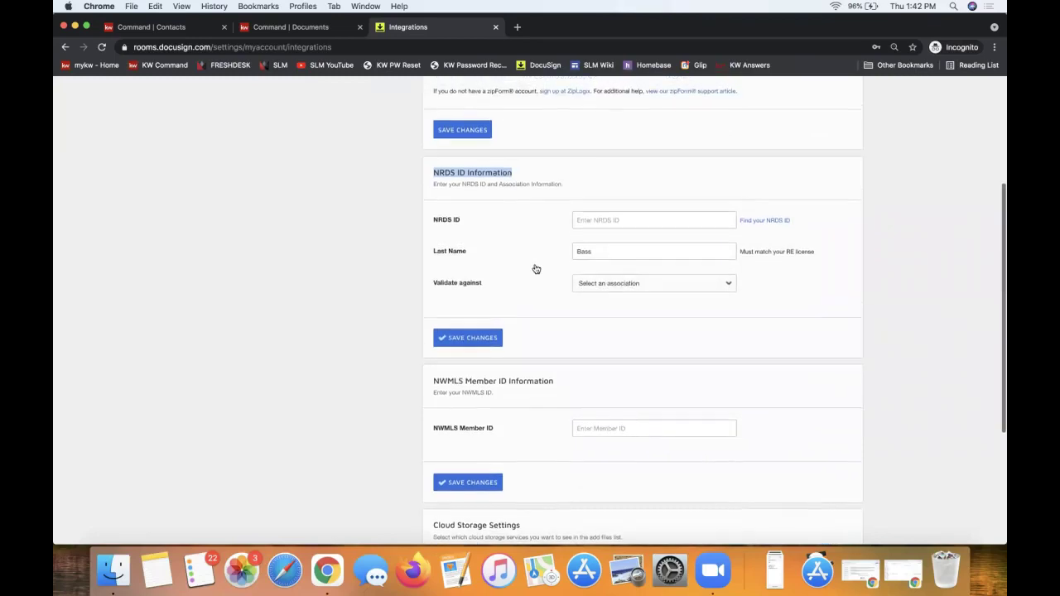
Return to the top of the page and go to the Rooms Dashboard.
{"action": "scroll", "coordinate": [535, 265], "scroll_direction": "up", "scroll_amount": 5}
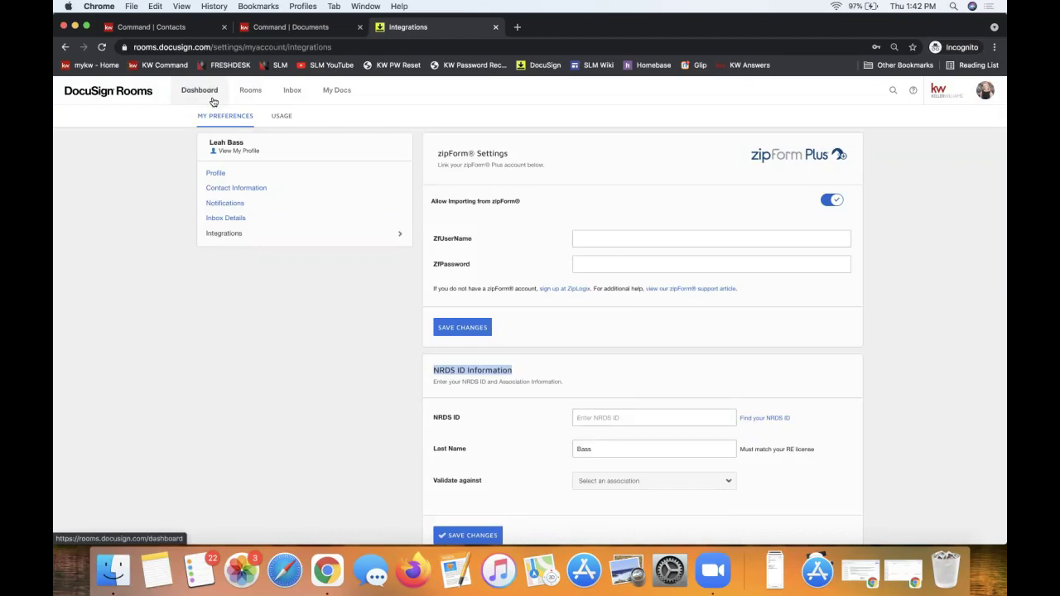
{"action": "left_click", "coordinate": [201, 97]}
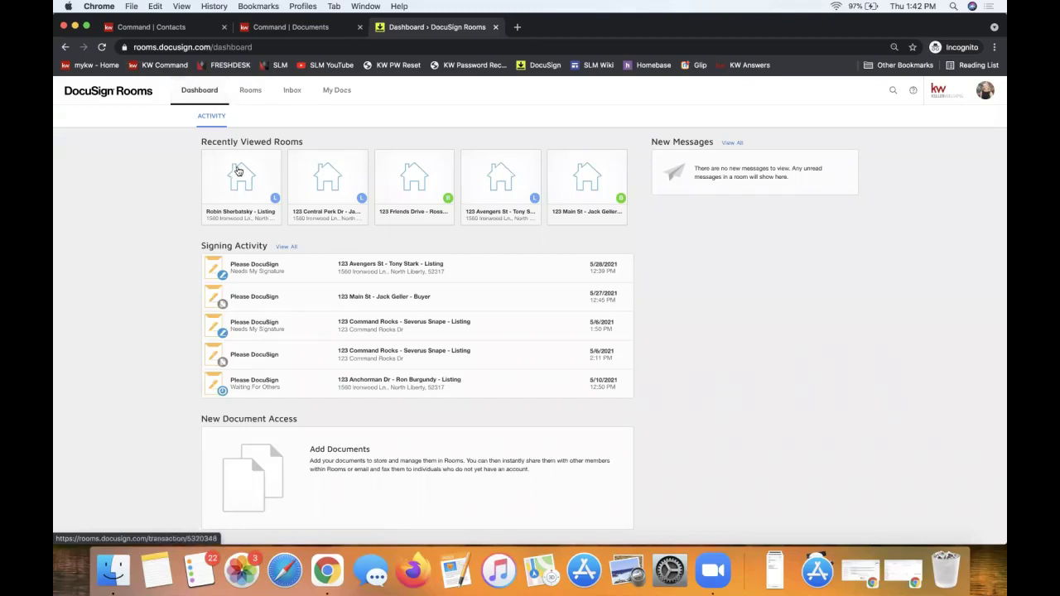
Reopen the first recently viewed listing room and show its empty Documents tab.
{"action": "left_click", "coordinate": [239, 171]}
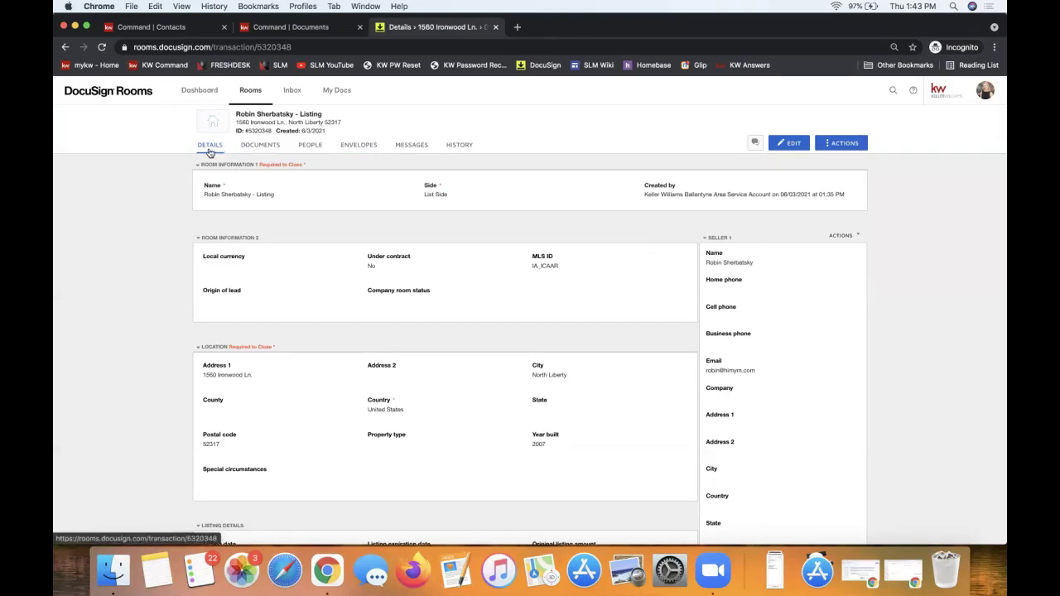
{"action": "left_click", "coordinate": [264, 145]}
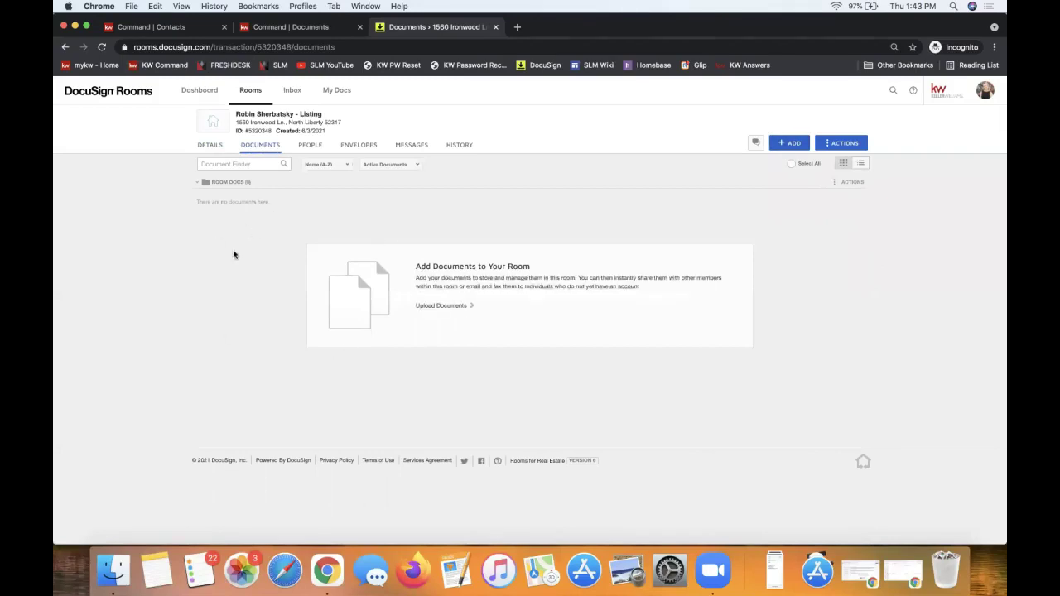
From the DocuSign Forms library's NC Listing File group, add forms 101, 140 and 141 to the room.
{"action": "left_click", "coordinate": [788, 147]}
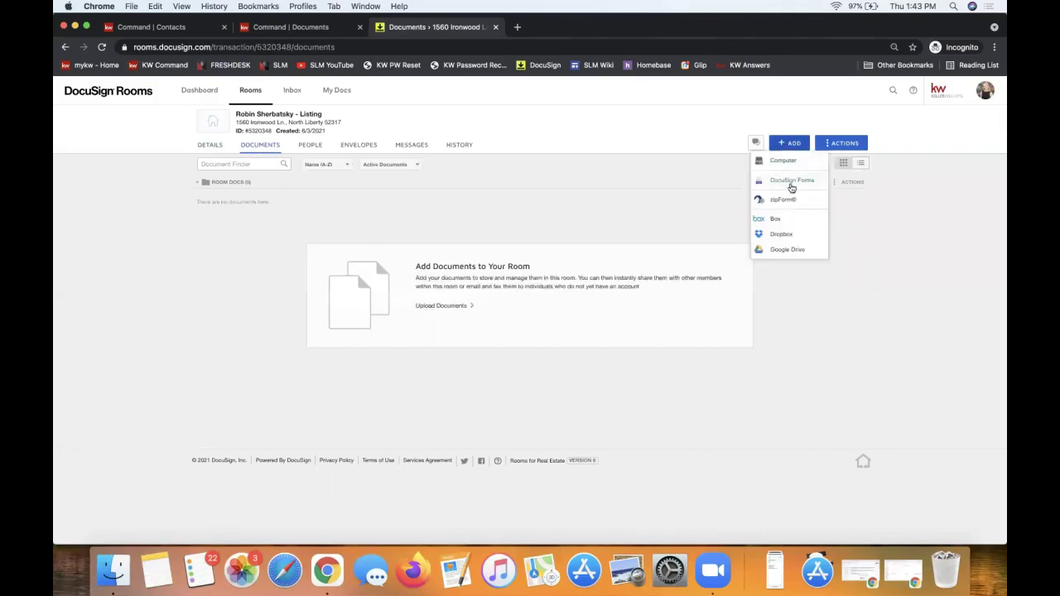
{"action": "left_click", "coordinate": [791, 184]}
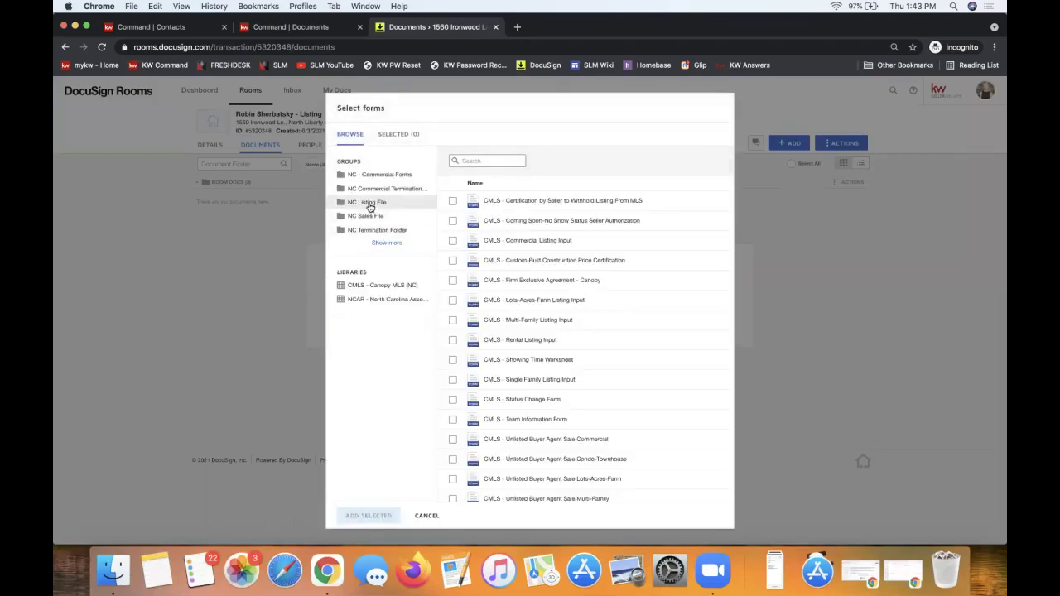
{"action": "left_click", "coordinate": [369, 203]}
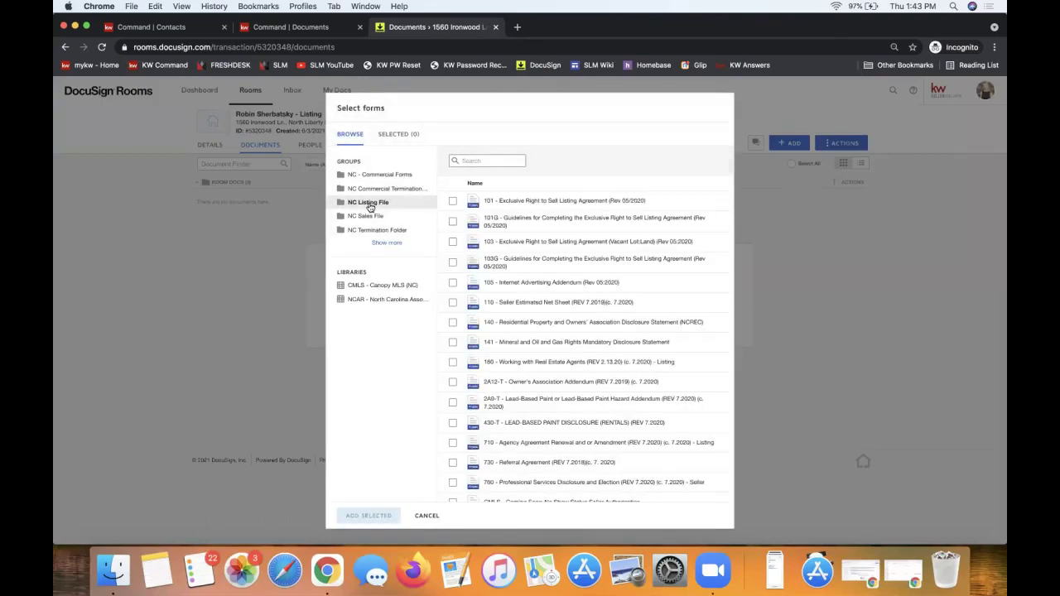
{"action": "left_click", "coordinate": [453, 203]}
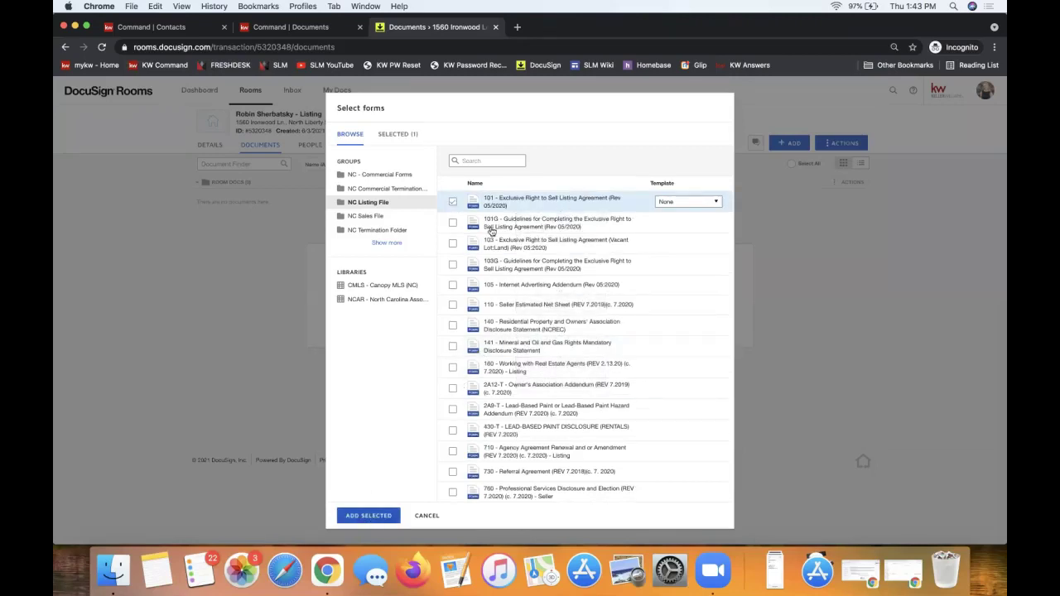
{"action": "left_click", "coordinate": [453, 222]}
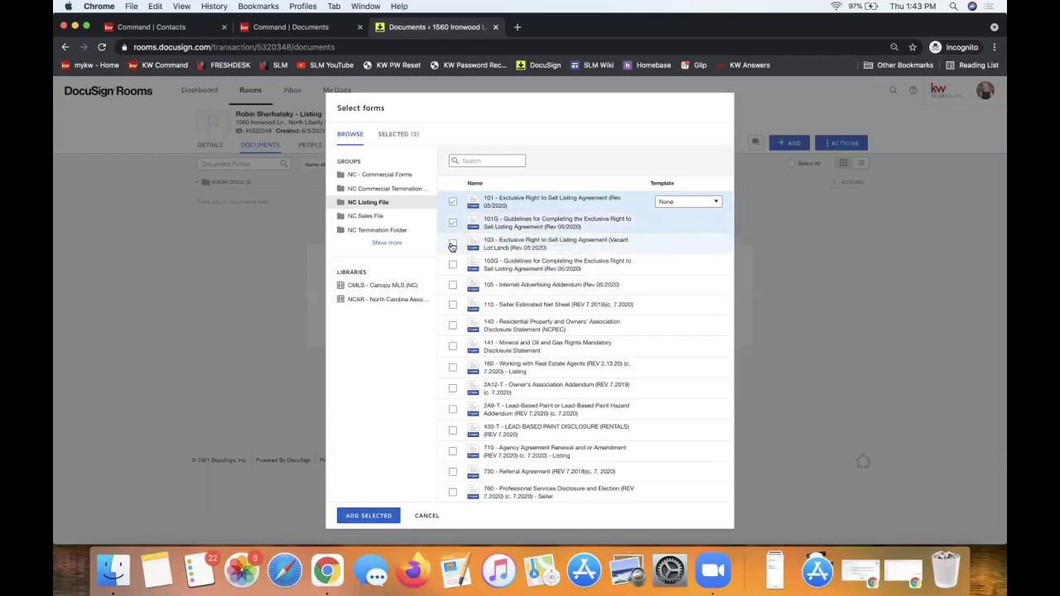
{"action": "left_click", "coordinate": [454, 223]}
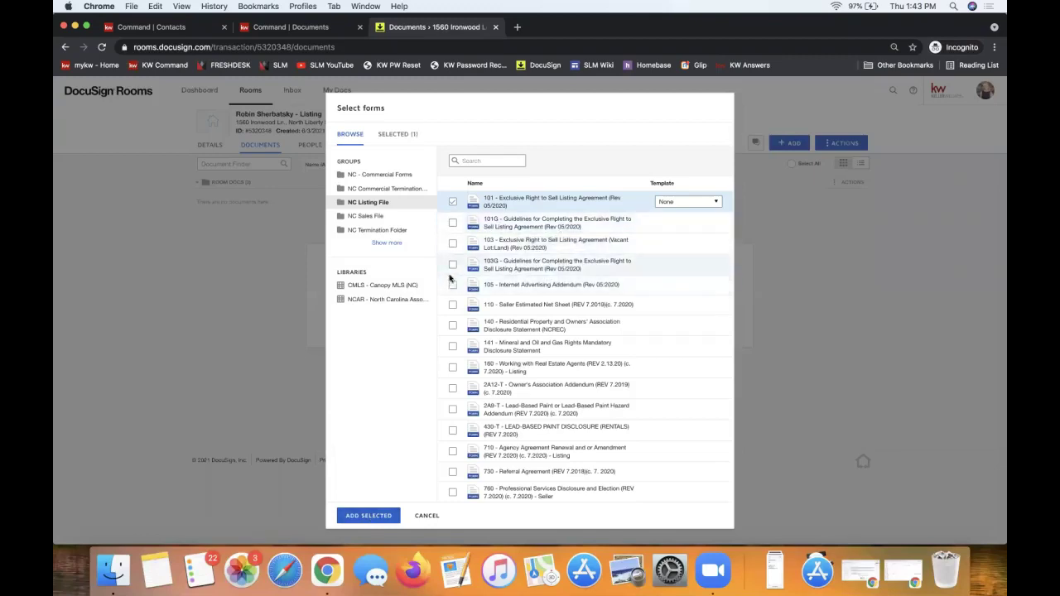
{"action": "left_click", "coordinate": [453, 327]}
{"action": "left_click", "coordinate": [453, 347]}
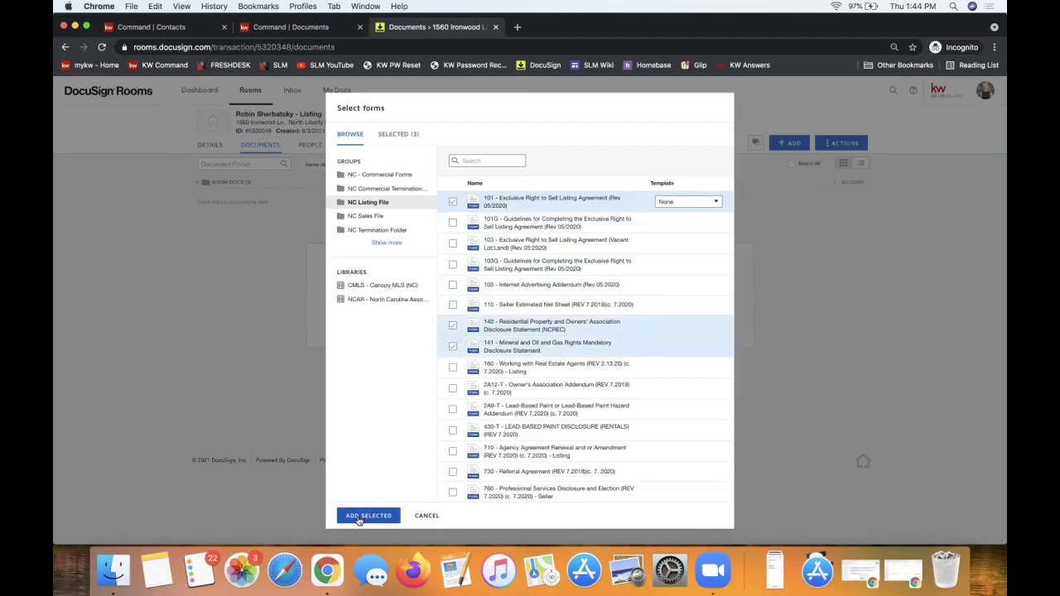
{"action": "left_click", "coordinate": [357, 517]}
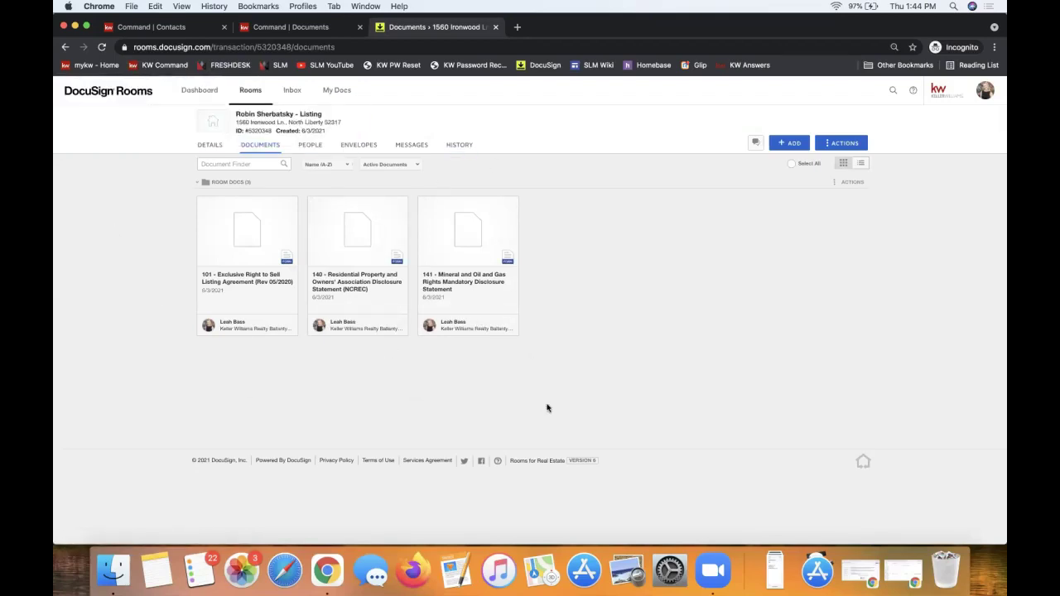
Open the 101 Exclusive Right to Sell Listing Agreement card in the form editor.
{"action": "left_click", "coordinate": [792, 145]}
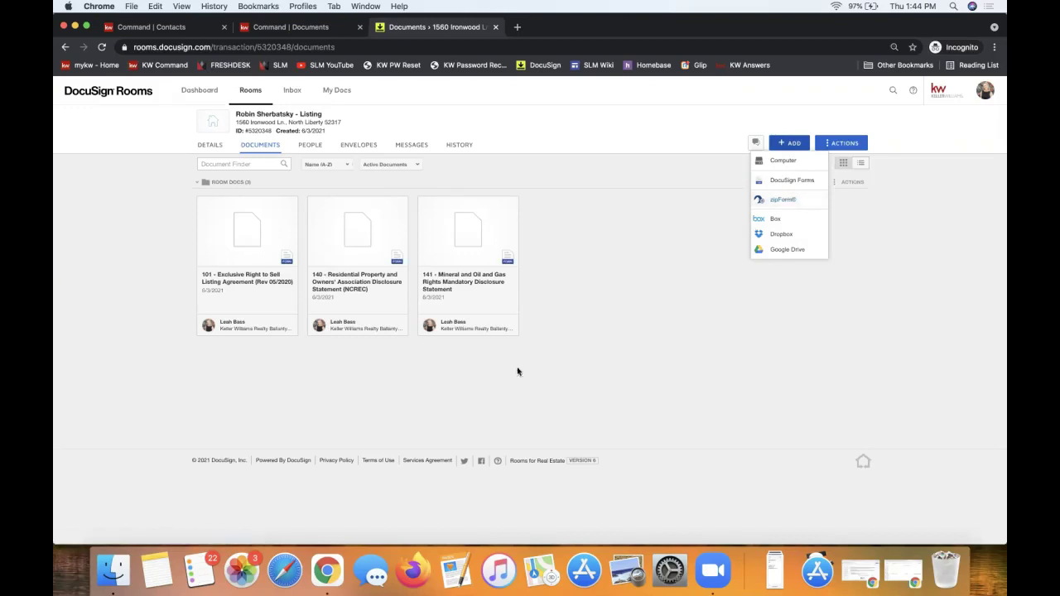
{"action": "left_click", "coordinate": [617, 290]}
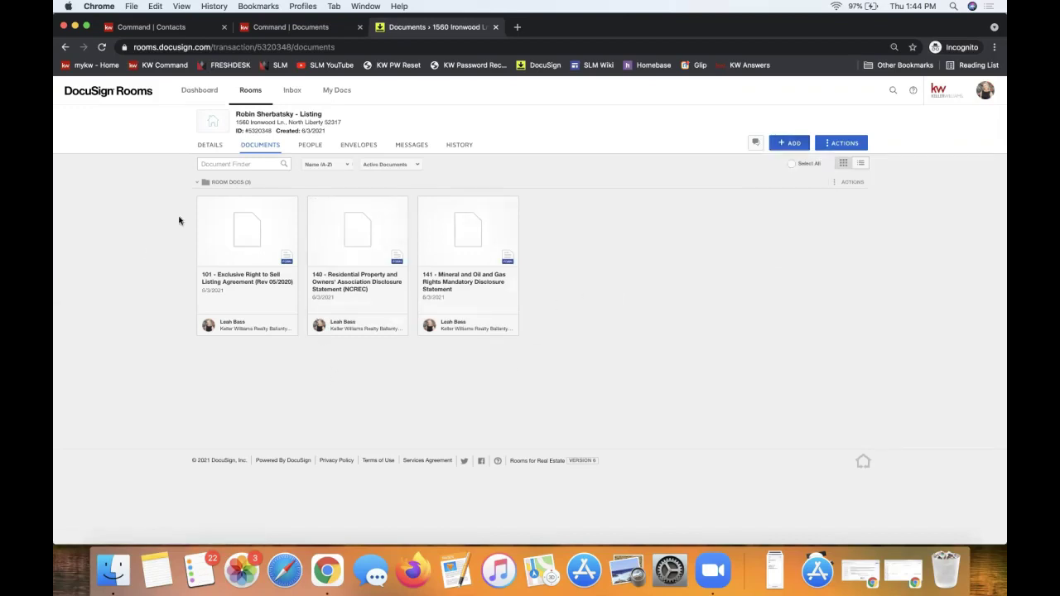
{"action": "left_click", "coordinate": [217, 245]}
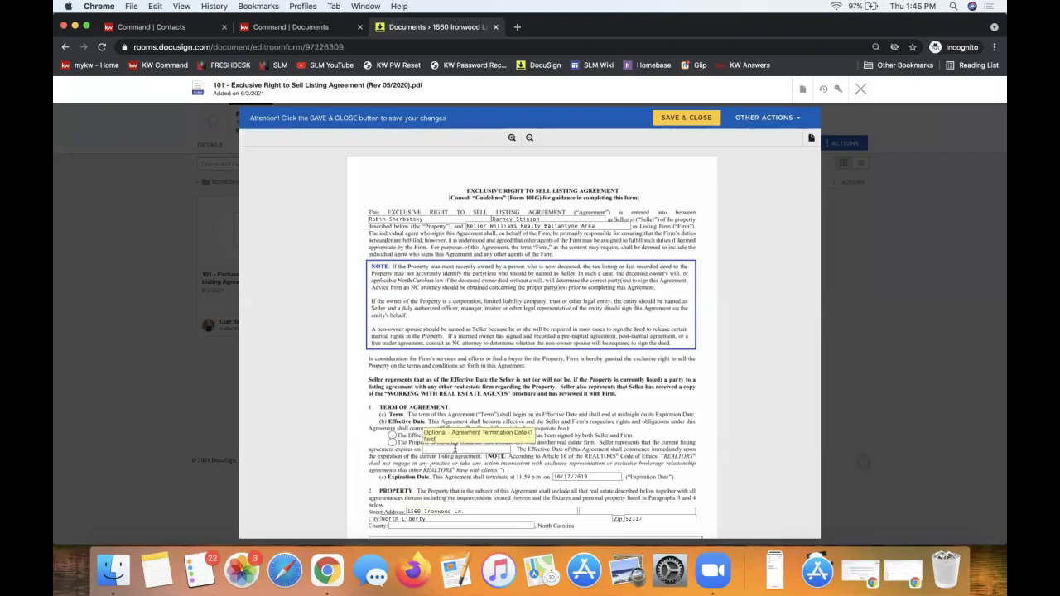
Set the listing agreement's Effective Date to the currently-listed option.
{"action": "left_click", "coordinate": [392, 436]}
{"action": "left_click", "coordinate": [393, 443]}
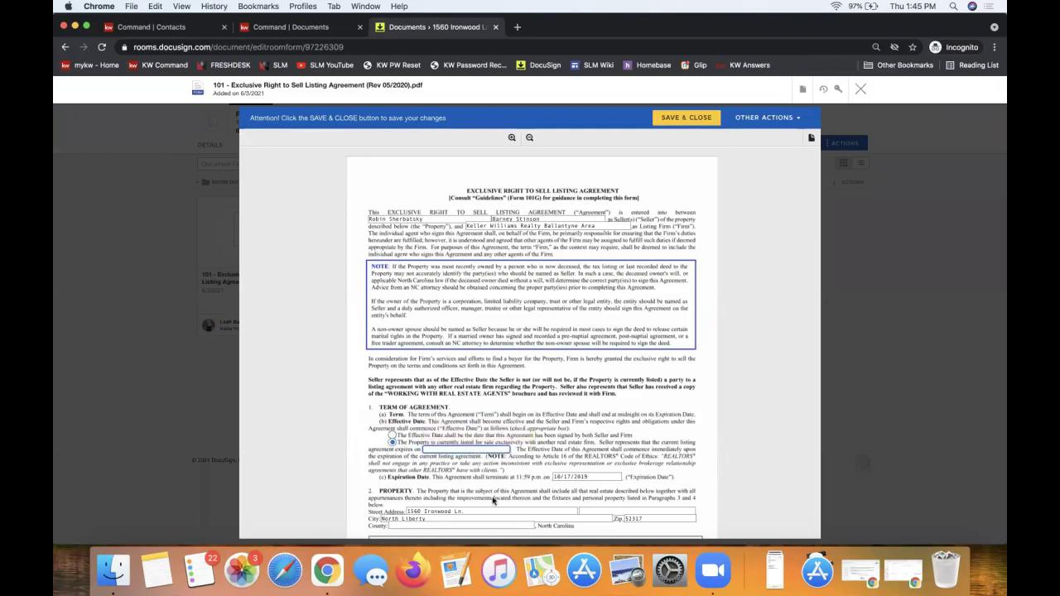
{"action": "scroll", "coordinate": [493, 499], "scroll_direction": "down", "scroll_amount": 3}
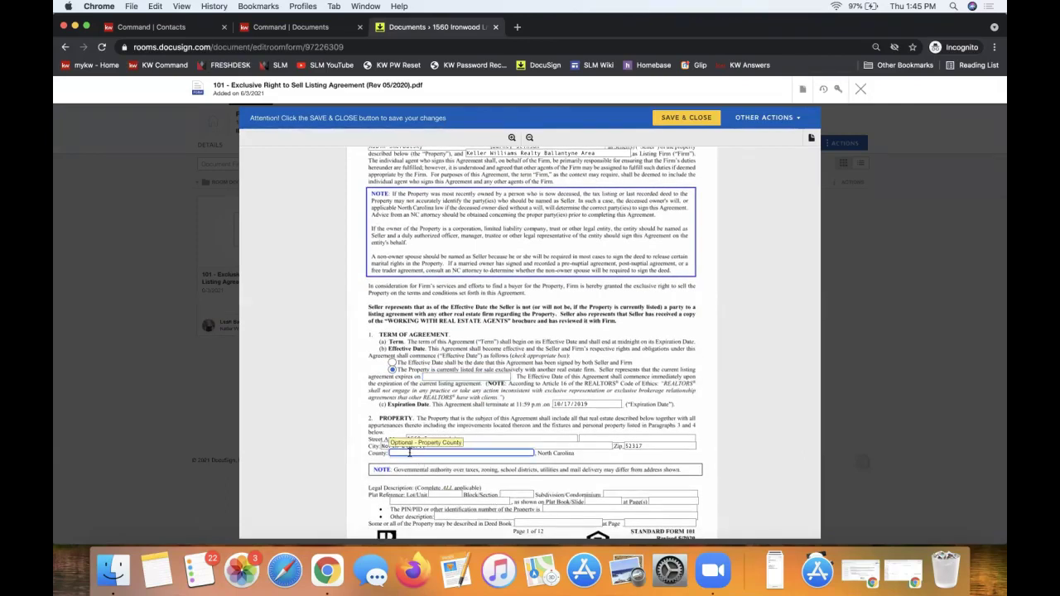
{"action": "scroll", "coordinate": [466, 356], "scroll_direction": "up", "scroll_amount": 3}
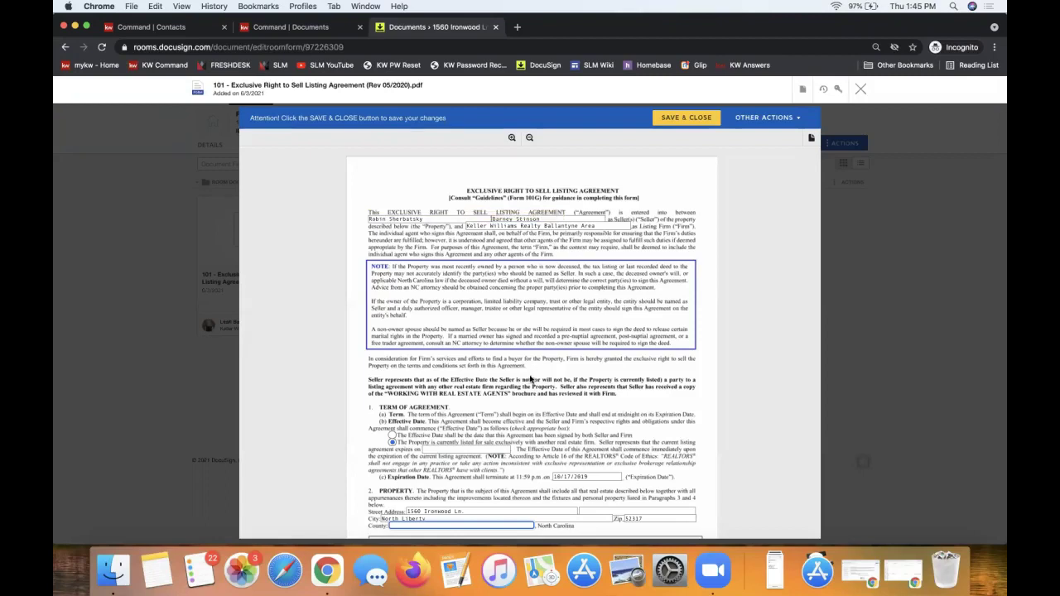
{"action": "scroll", "coordinate": [531, 378], "scroll_direction": "down", "scroll_amount": 3}
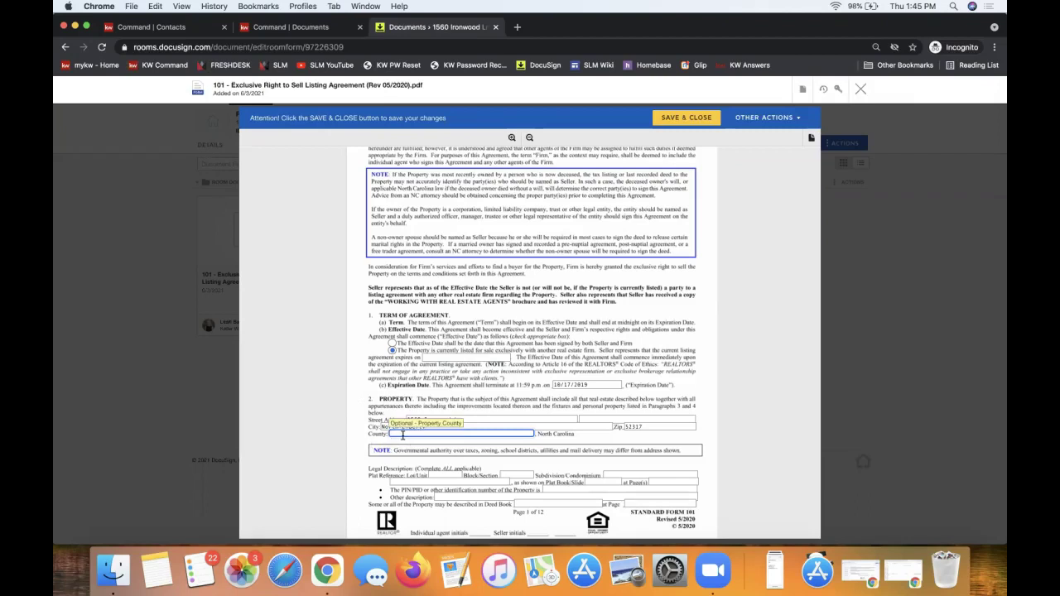
Enter Mecklenburg as the property County.
{"action": "left_click", "coordinate": [404, 435]}
{"action": "type", "text": "Mecklenburg"}
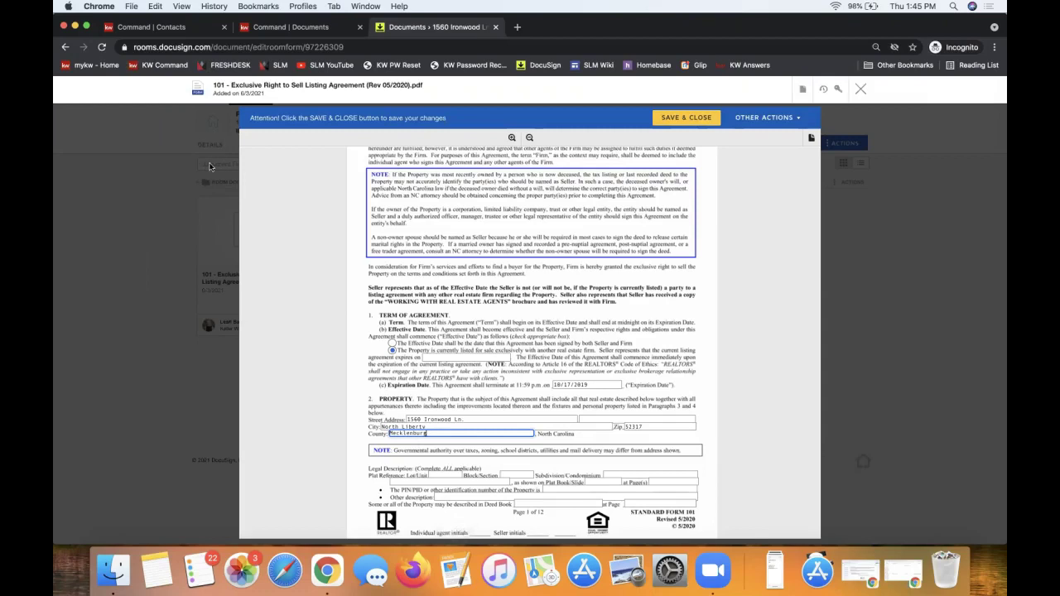
{"action": "scroll", "coordinate": [515, 362], "scroll_direction": "up", "scroll_amount": 3}
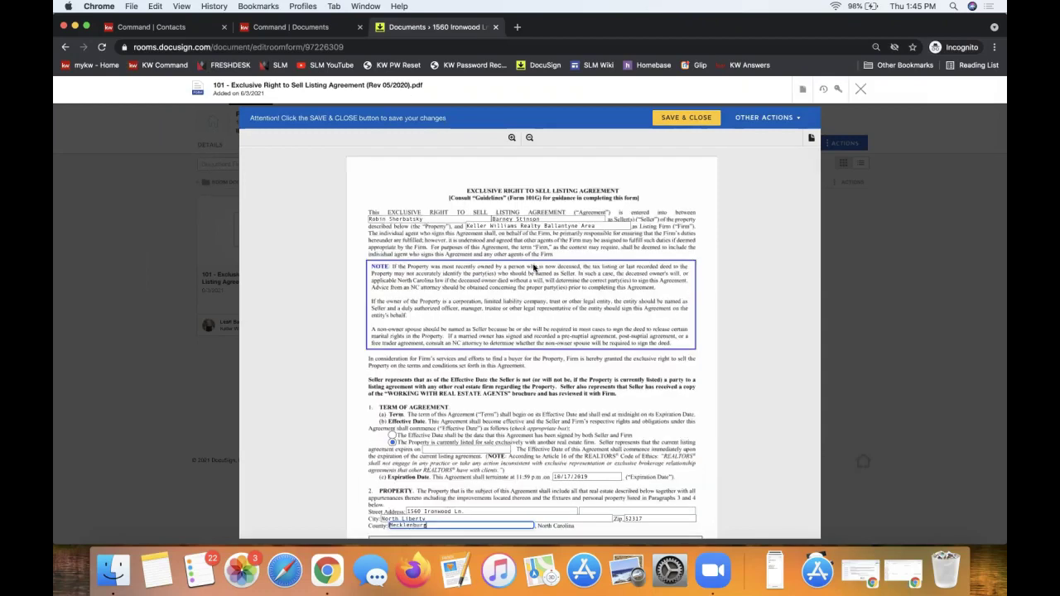
{"action": "scroll", "coordinate": [538, 364], "scroll_direction": "down", "scroll_amount": 2}
{"action": "scroll", "coordinate": [542, 365], "scroll_direction": "down", "scroll_amount": 1}
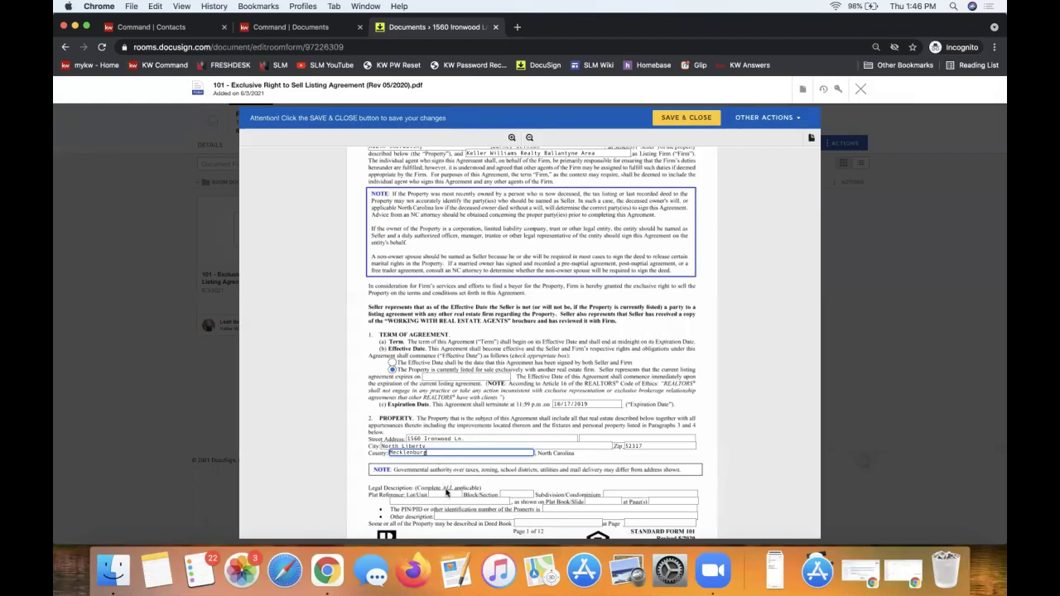
{"action": "scroll", "coordinate": [447, 484], "scroll_direction": "down", "scroll_amount": 3}
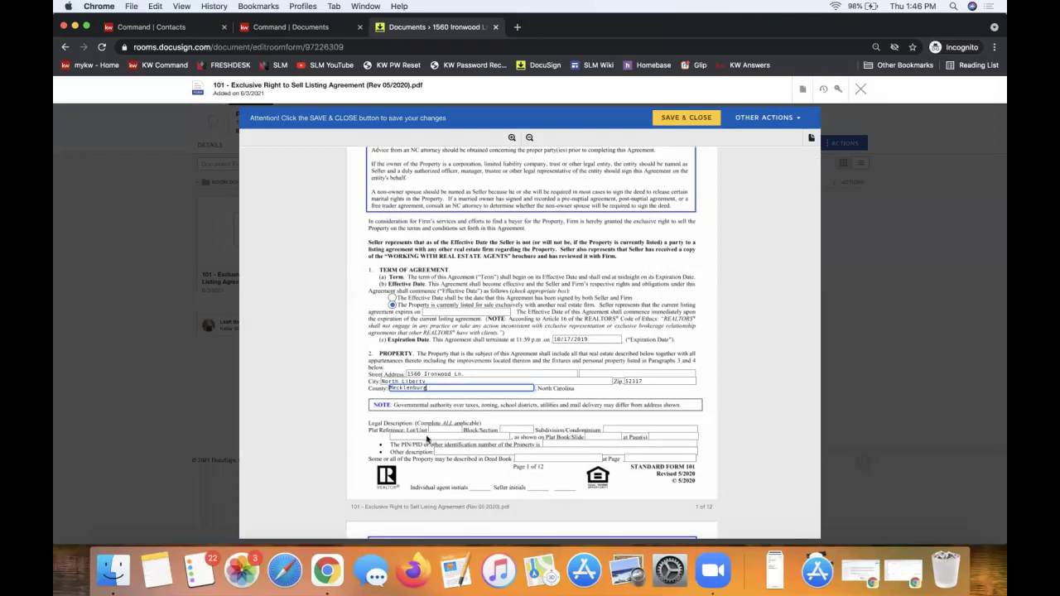
Fill the legal description fields with 'asdfasaf' and 'asdf', then save and close the form.
{"action": "left_click", "coordinate": [414, 436]}
{"action": "type", "text": "asdfasaf"}
{"action": "left_click", "coordinate": [437, 453]}
{"action": "type", "text": "asdf"}
{"action": "left_click", "coordinate": [489, 465]}
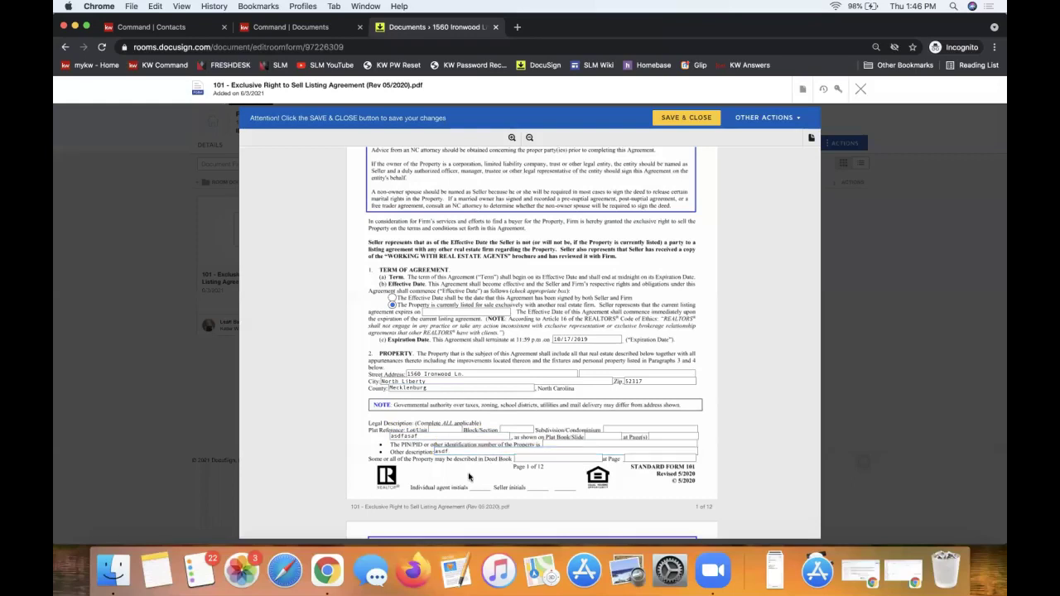
{"action": "scroll", "coordinate": [470, 478], "scroll_direction": "down", "scroll_amount": 4}
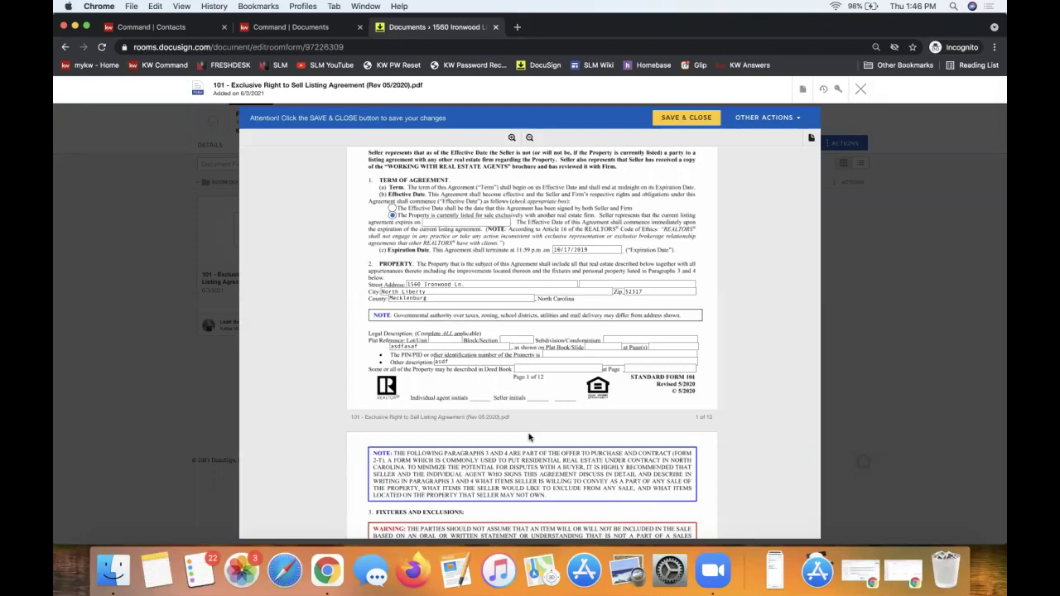
{"action": "scroll", "coordinate": [418, 438], "scroll_direction": "down", "scroll_amount": 10}
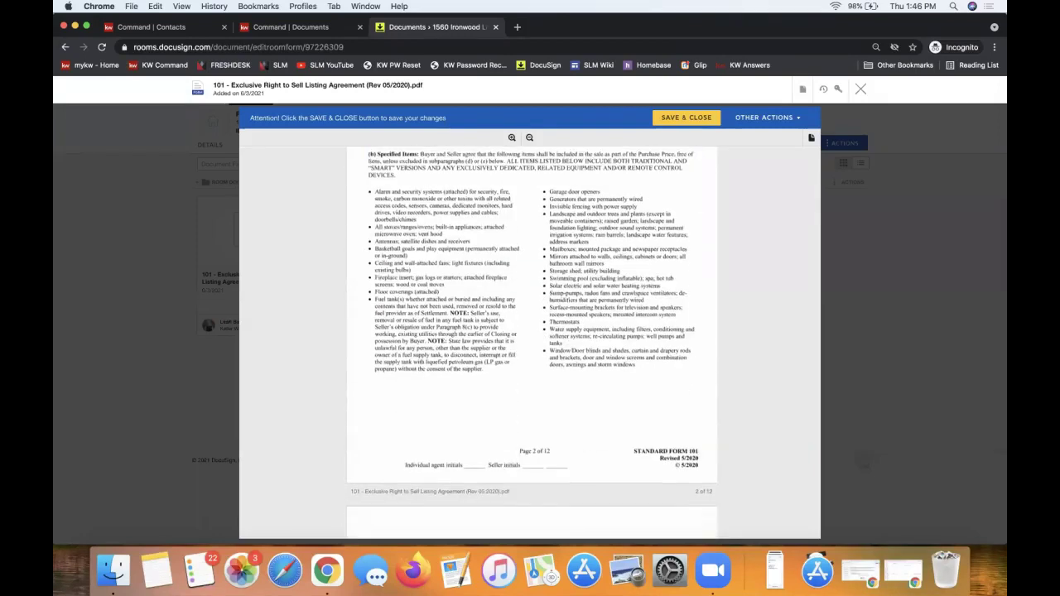
{"action": "scroll", "coordinate": [519, 251], "scroll_direction": "down", "scroll_amount": 8}
{"action": "left_click", "coordinate": [431, 241]}
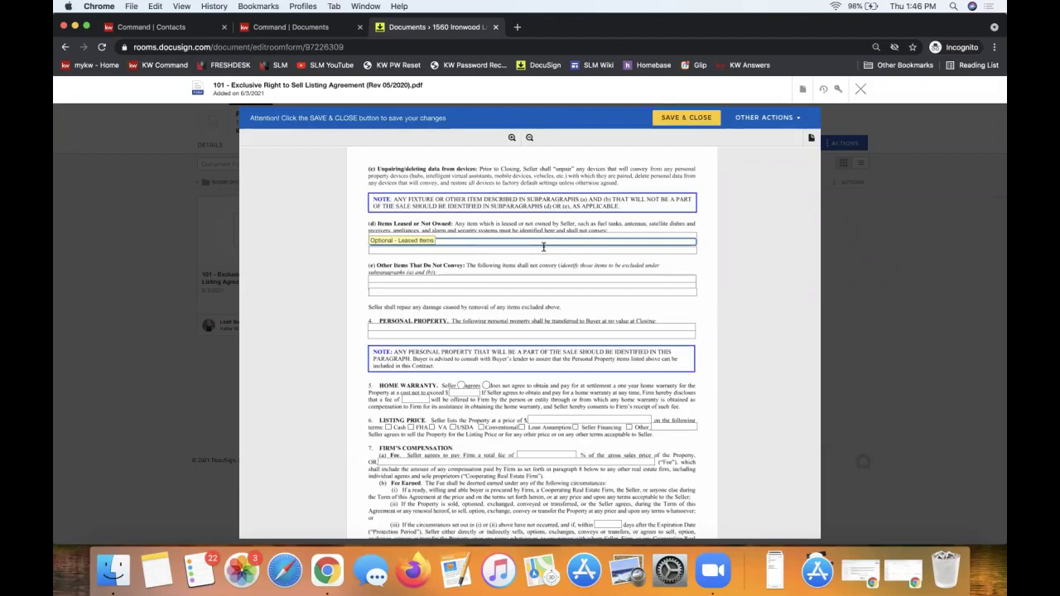
{"action": "left_click", "coordinate": [676, 120]}
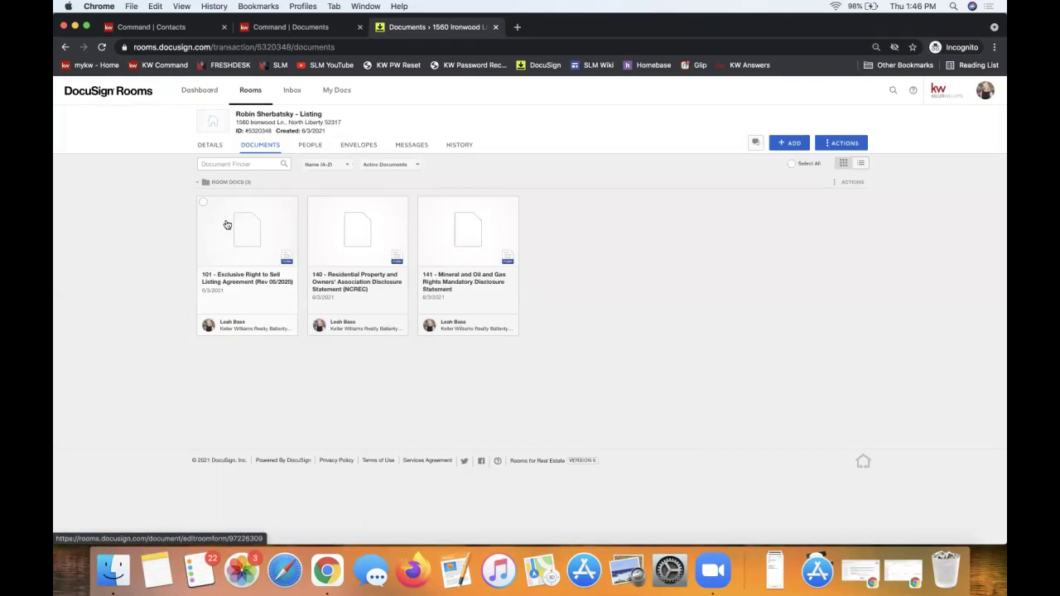
Reopen form 101 from the room's Documents tab.
{"action": "left_click", "coordinate": [253, 220]}
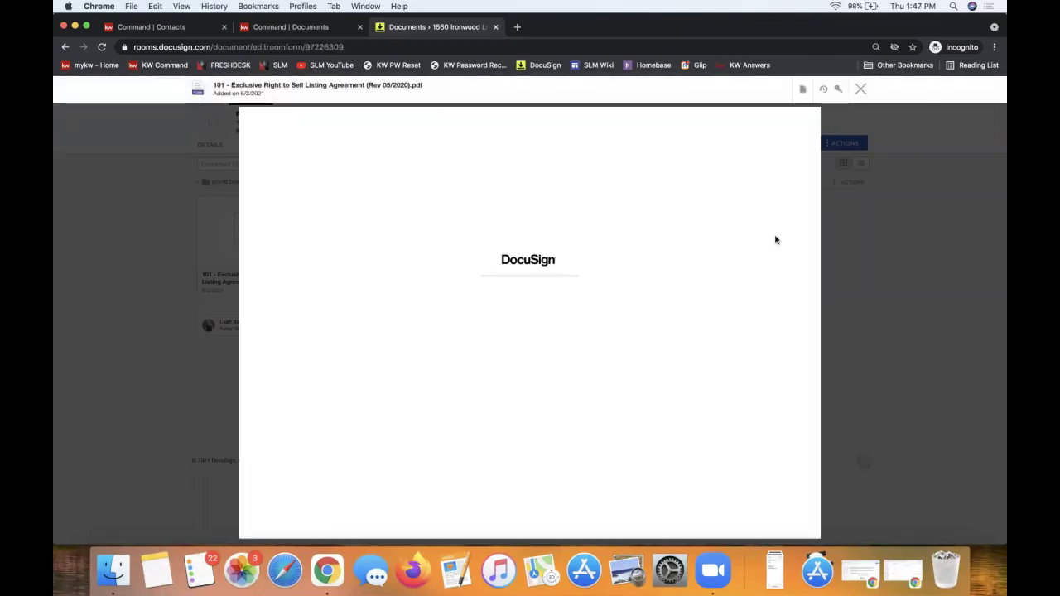
Check the document's action menu, then save and close form 101 back to Documents.
{"action": "left_click", "coordinate": [802, 90]}
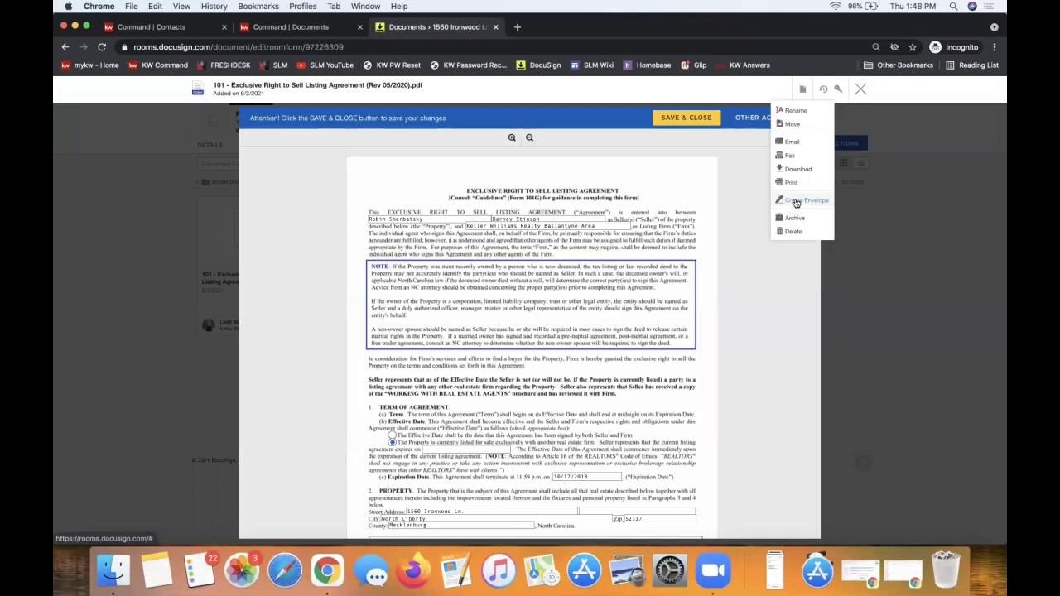
{"action": "left_click", "coordinate": [679, 119]}
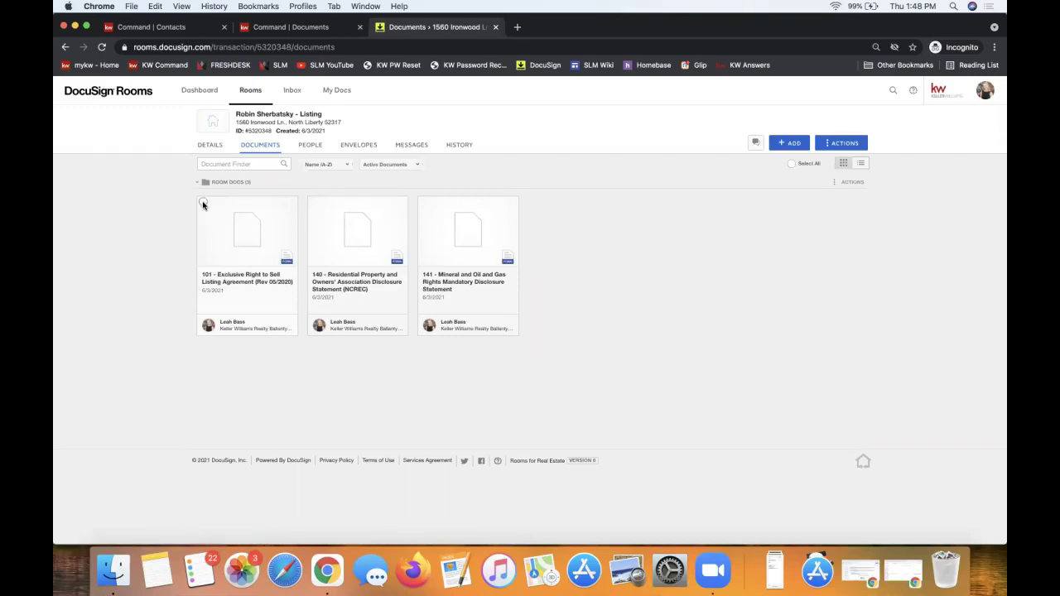
Select forms 101, 140 and 141 together using Select All.
{"action": "left_click", "coordinate": [203, 204]}
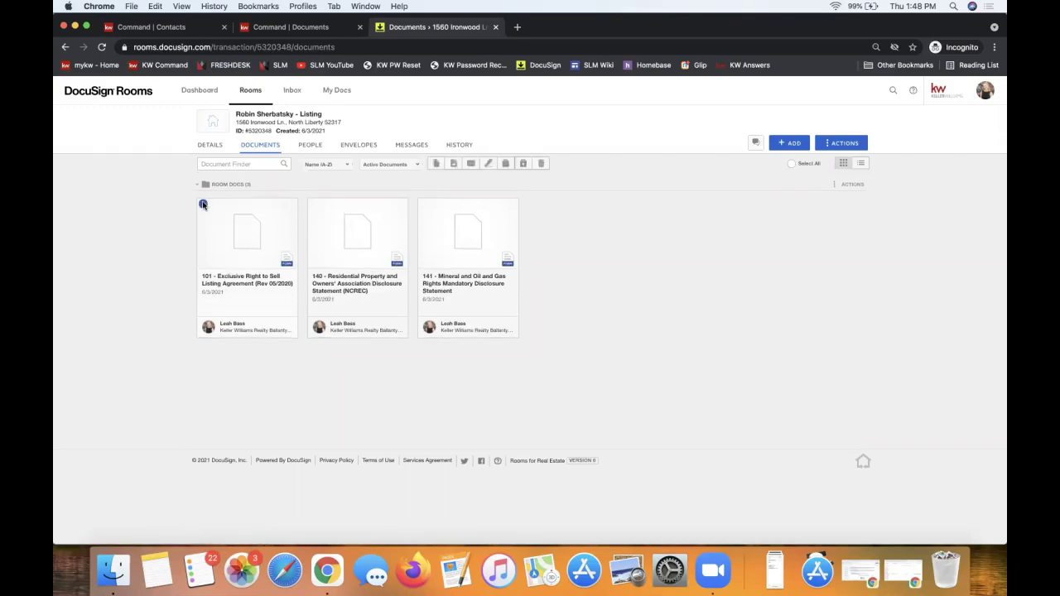
{"action": "left_click", "coordinate": [314, 205]}
{"action": "left_click", "coordinate": [314, 206]}
{"action": "left_click", "coordinate": [203, 203]}
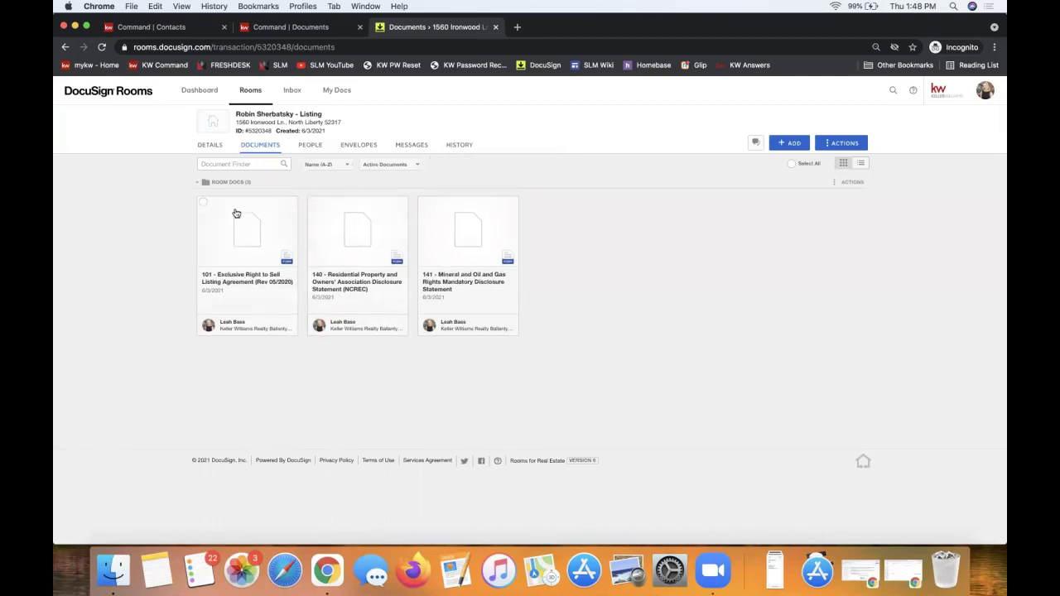
{"action": "left_click", "coordinate": [203, 203]}
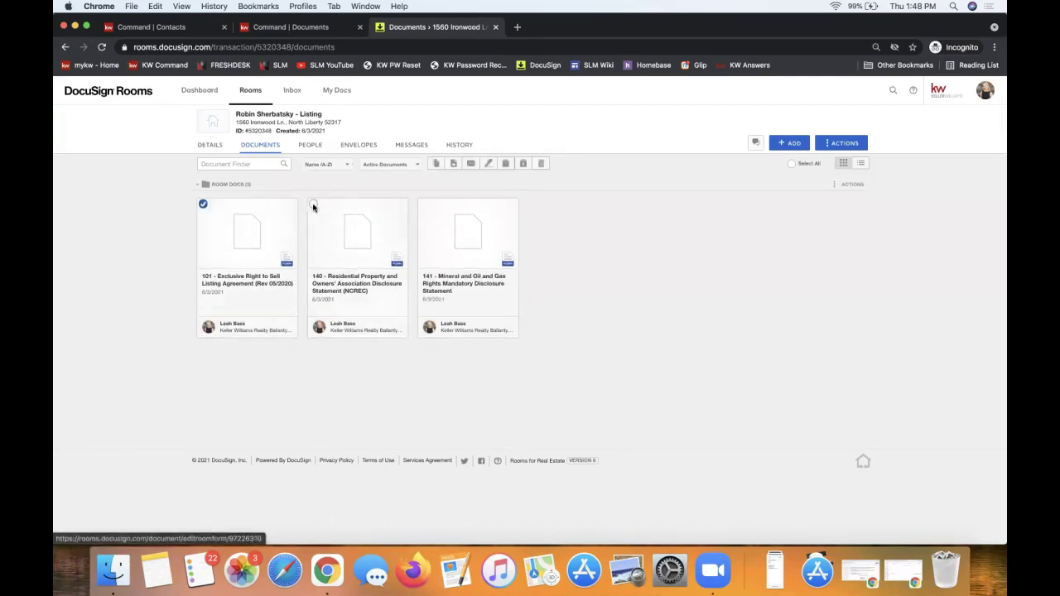
{"action": "left_click", "coordinate": [314, 206]}
{"action": "left_click", "coordinate": [789, 166]}
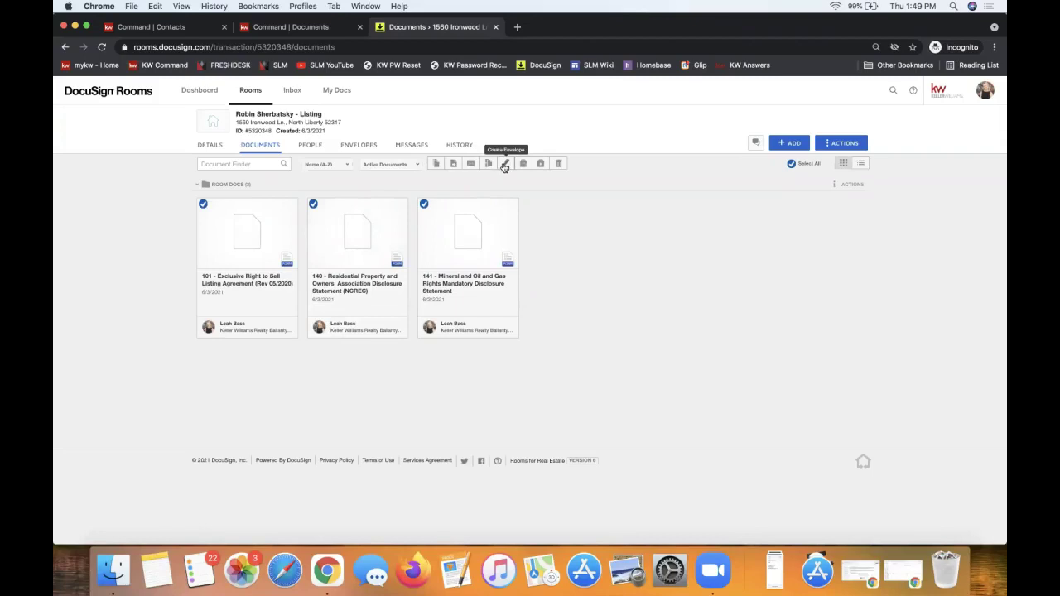
{"action": "left_click", "coordinate": [504, 165]}
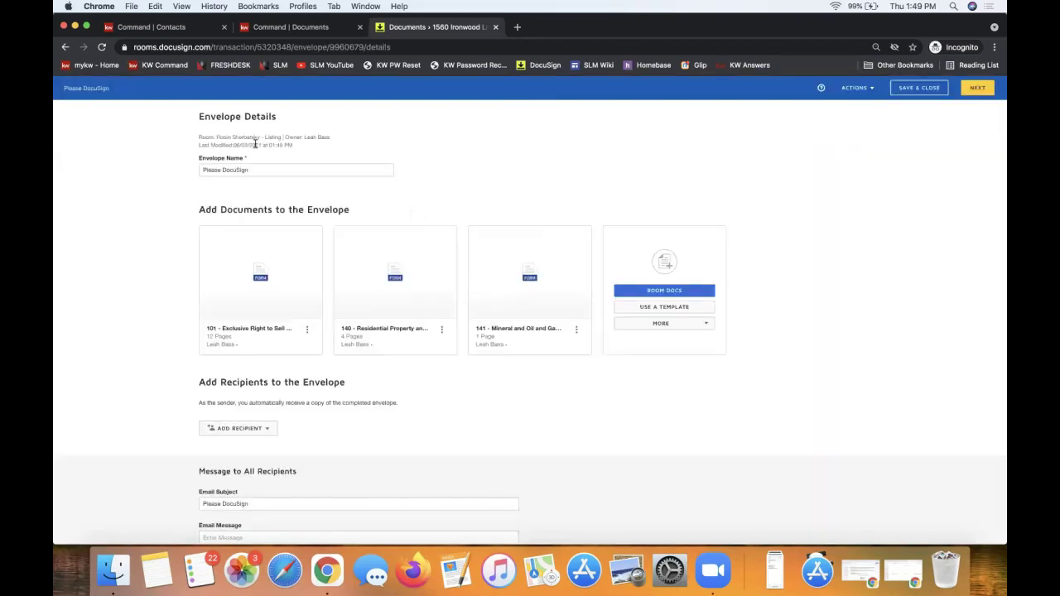
{"action": "triple_click", "coordinate": [238, 113]}
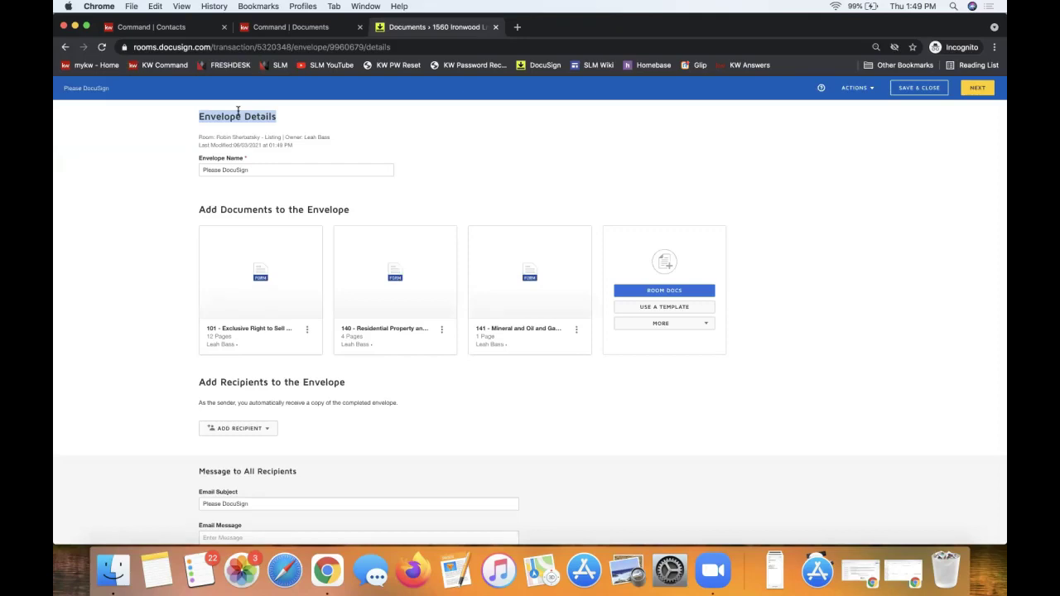
{"action": "triple_click", "coordinate": [238, 110]}
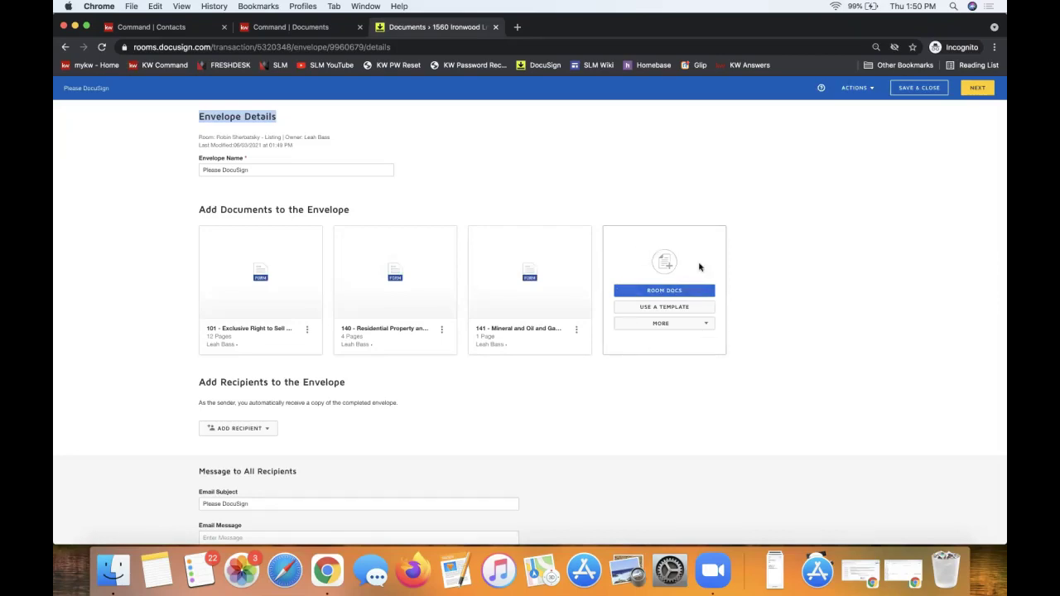
{"action": "left_click", "coordinate": [665, 291]}
{"action": "key", "text": "Escape"}
Check and cancel the Room Docs list, then show the More upload sources like Box and Dropbox.
{"action": "left_click", "coordinate": [664, 292]}
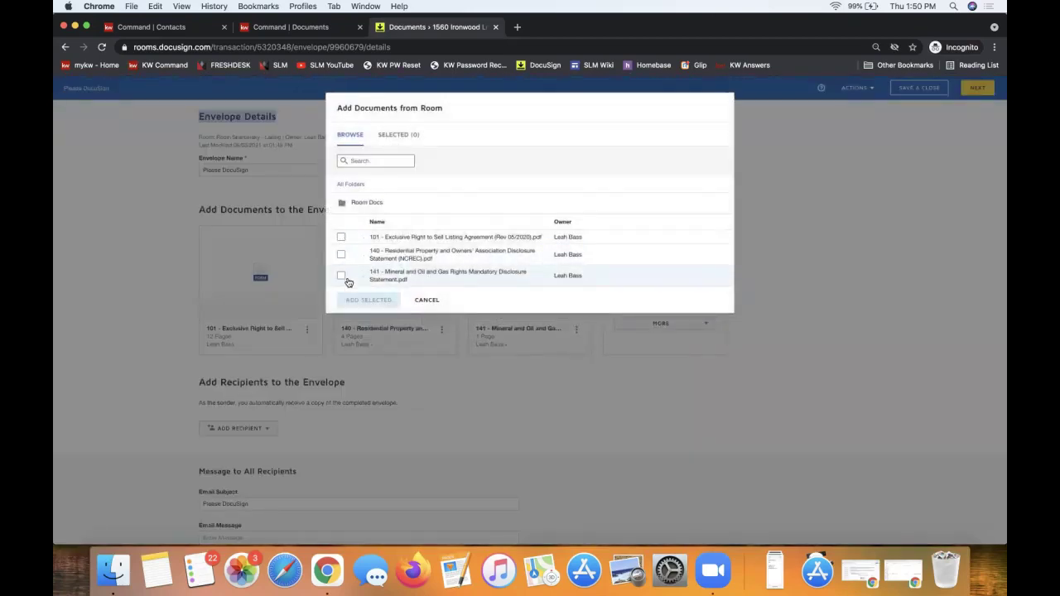
{"action": "left_click", "coordinate": [426, 300]}
{"action": "left_click", "coordinate": [660, 324]}
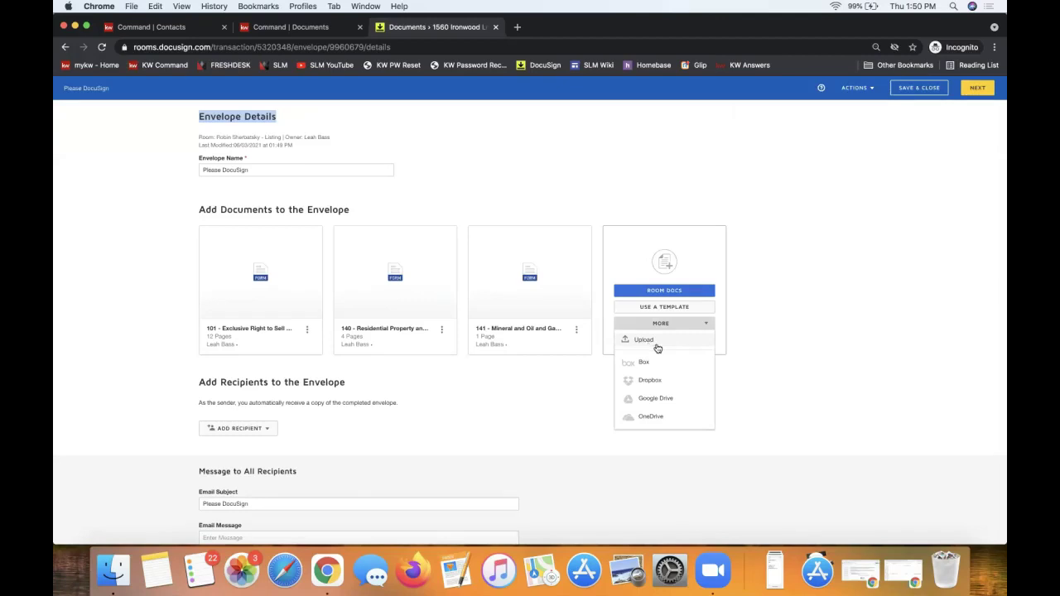
Close the upload sources, highlight the envelope section headings, and show the Add Recipient options.
{"action": "left_click", "coordinate": [802, 333]}
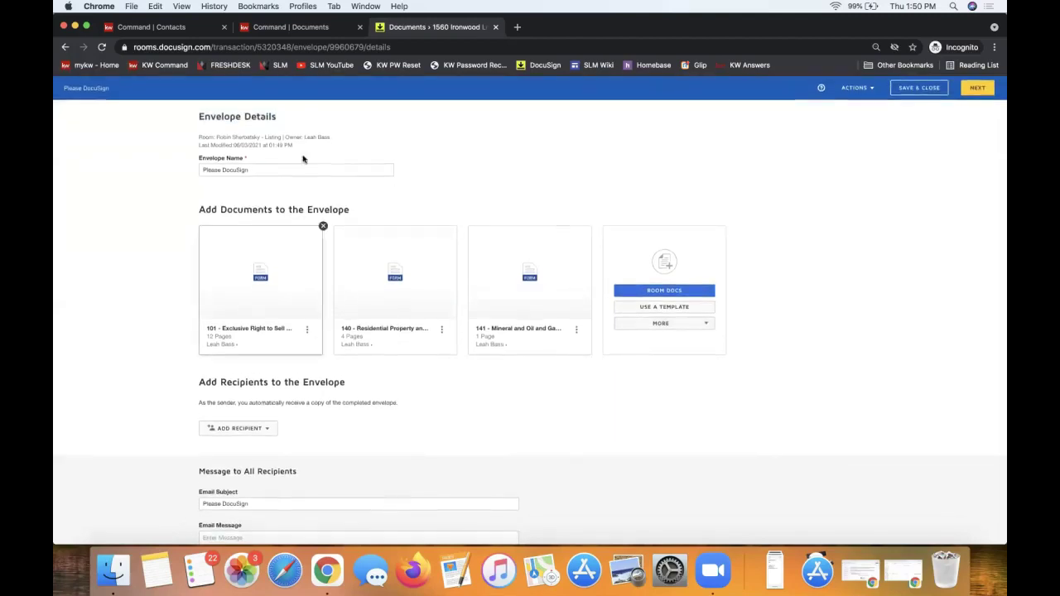
{"action": "triple_click", "coordinate": [227, 113]}
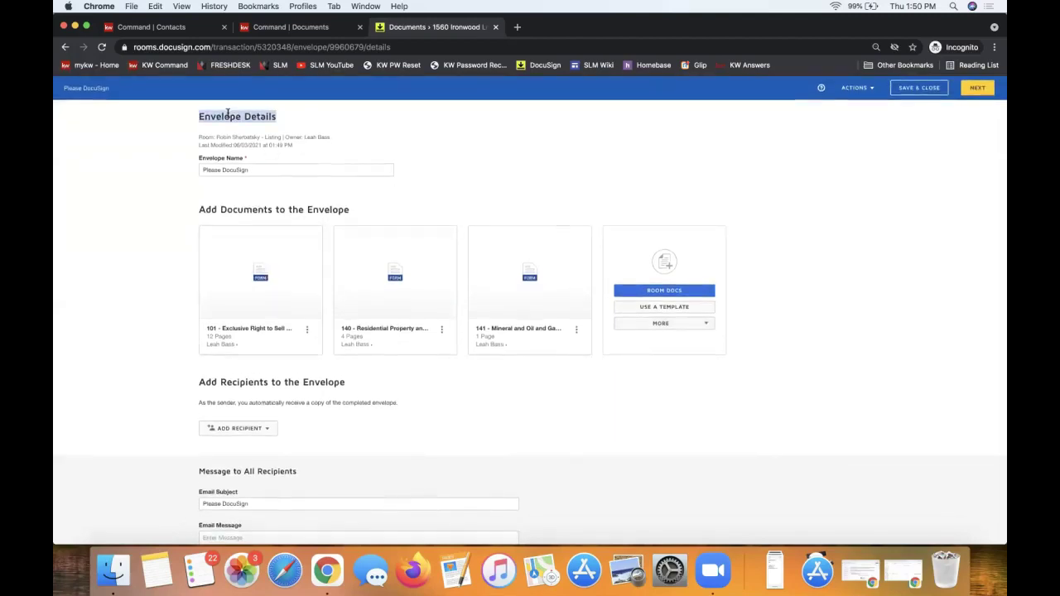
{"action": "triple_click", "coordinate": [248, 209]}
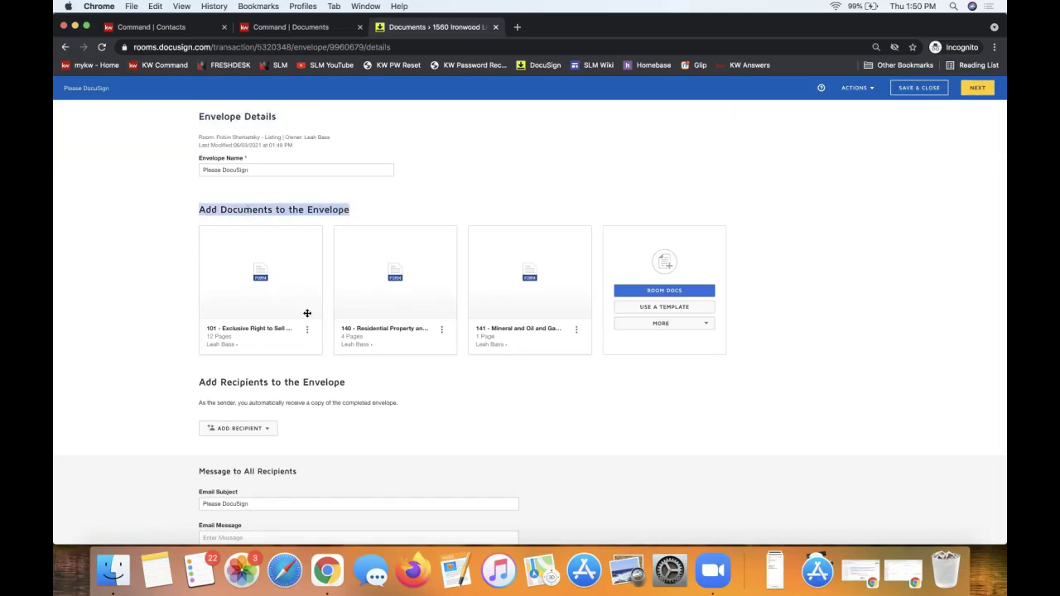
{"action": "double_click", "coordinate": [265, 382]}
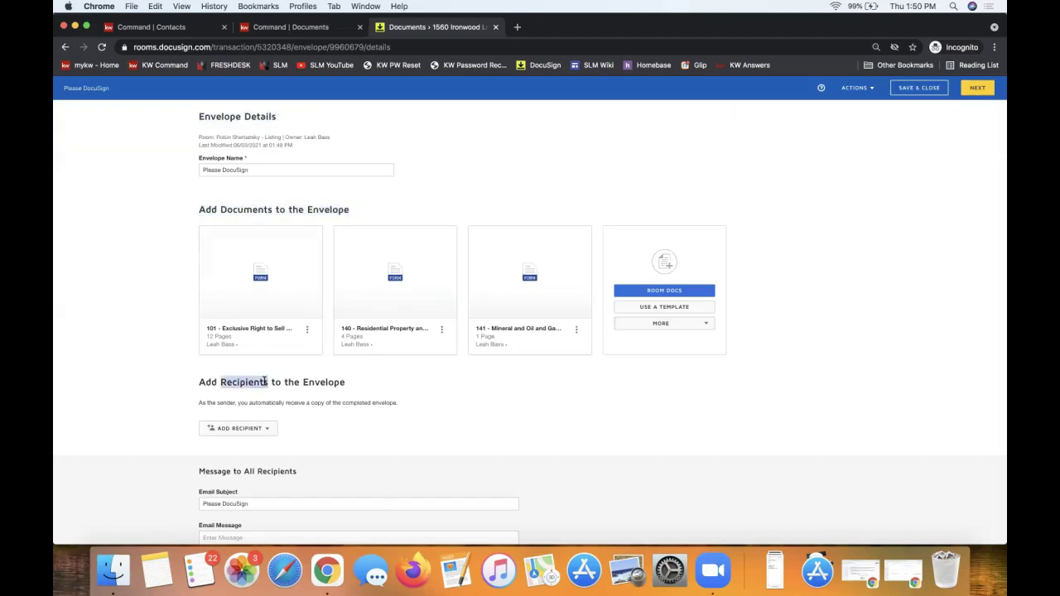
{"action": "triple_click", "coordinate": [265, 382]}
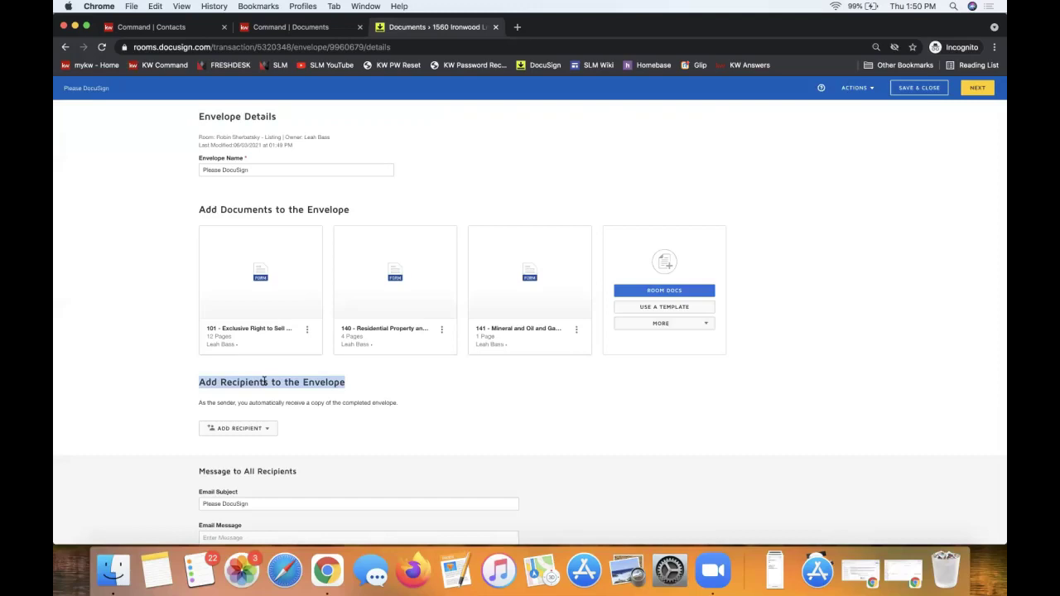
{"action": "scroll", "coordinate": [343, 431], "scroll_direction": "down", "scroll_amount": 1}
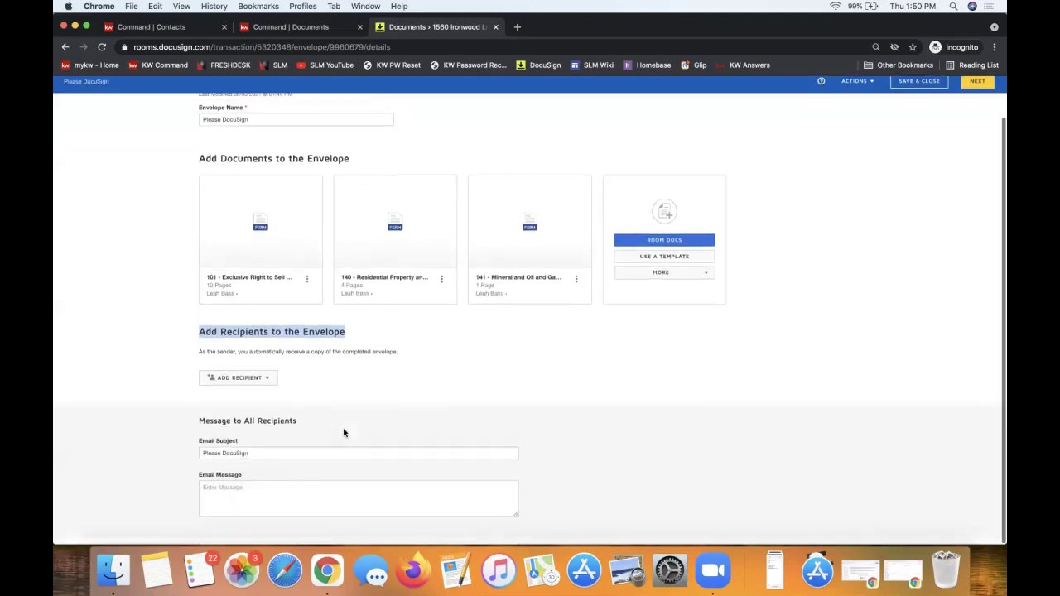
{"action": "left_click", "coordinate": [253, 384]}
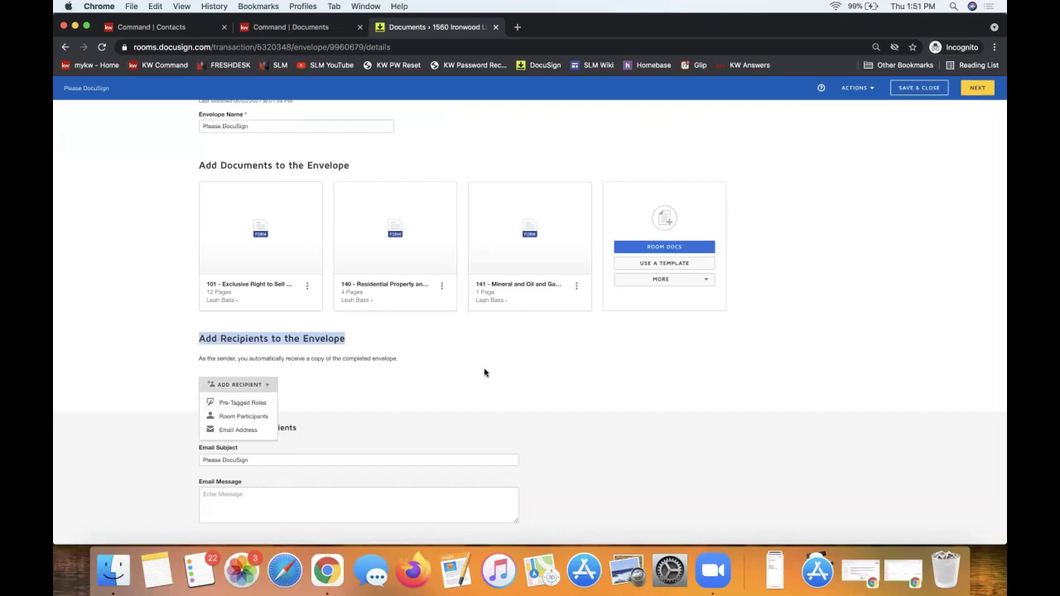
{"action": "left_click_drag", "start_coordinate": [523, 247], "coordinate": [485, 261]}
Open the envelope's Pre-Tagged Roles list from Add Recipient.
{"action": "left_click", "coordinate": [447, 373]}
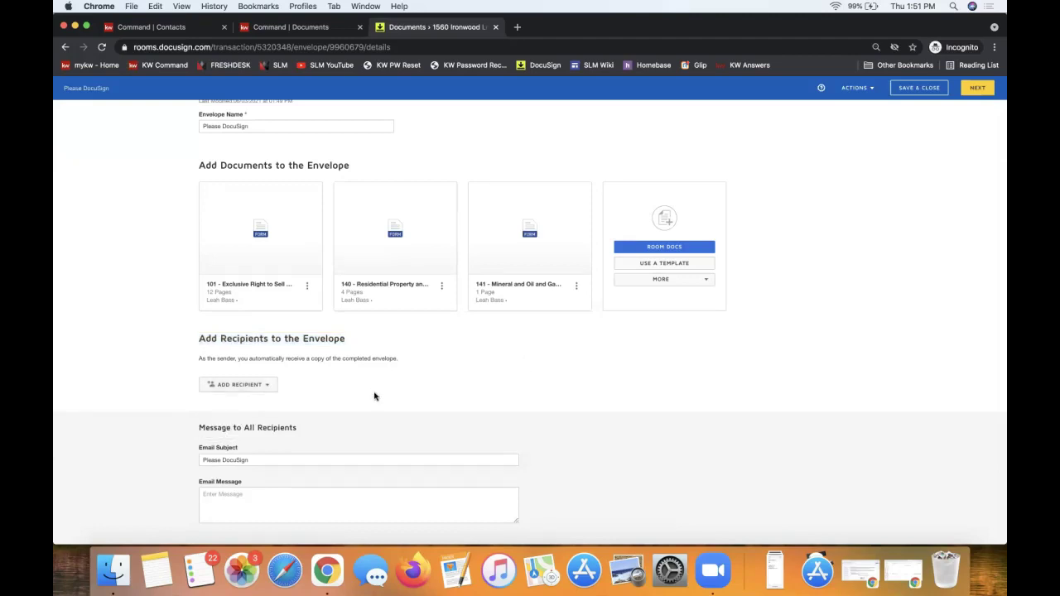
{"action": "left_click", "coordinate": [235, 388]}
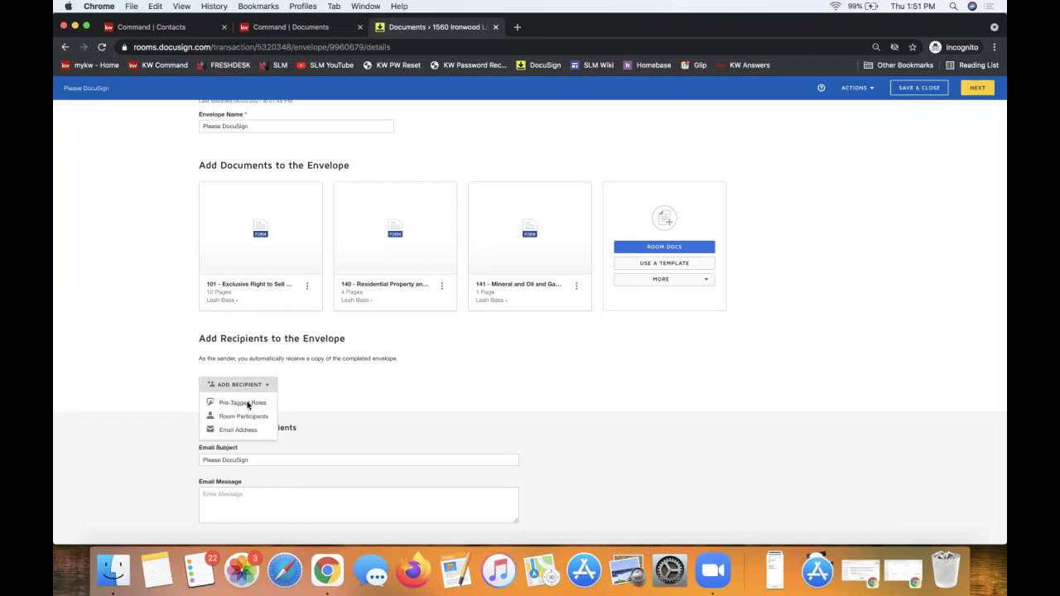
{"action": "left_click", "coordinate": [237, 403]}
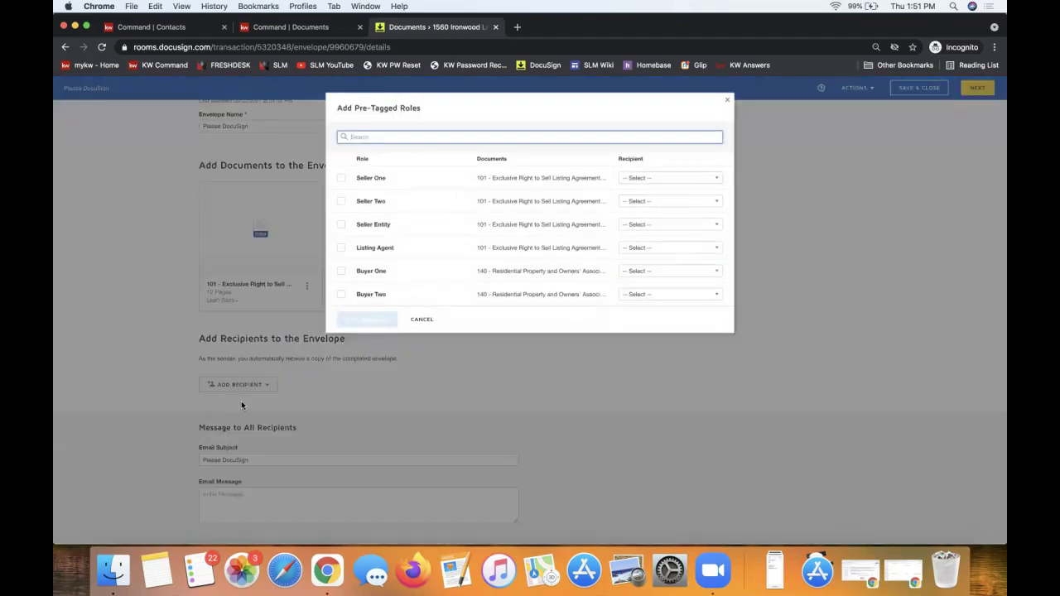
{"action": "left_click", "coordinate": [247, 401]}
{"action": "left_click", "coordinate": [239, 386]}
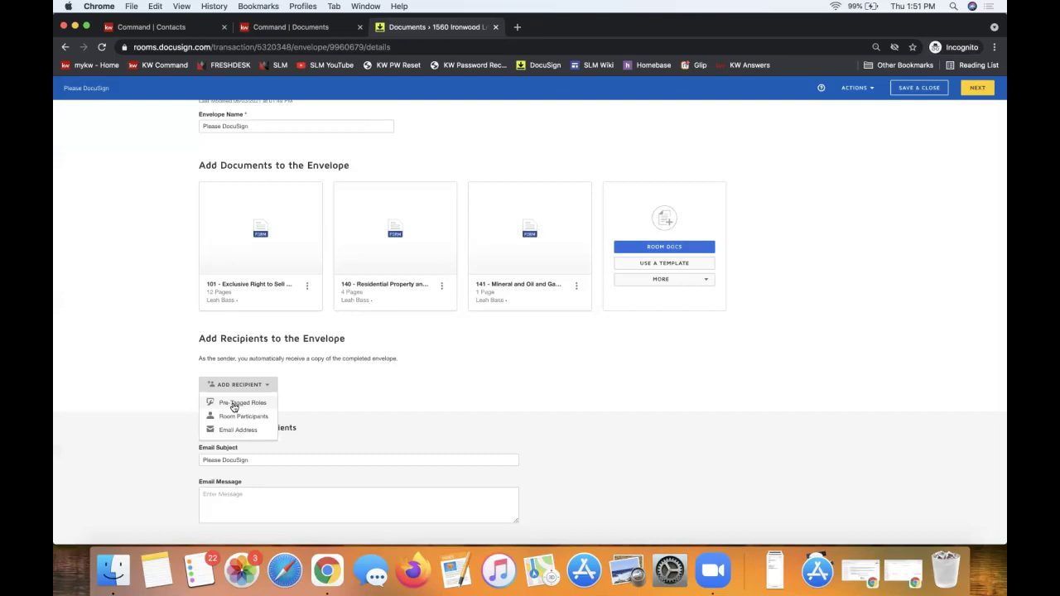
{"action": "left_click", "coordinate": [235, 405]}
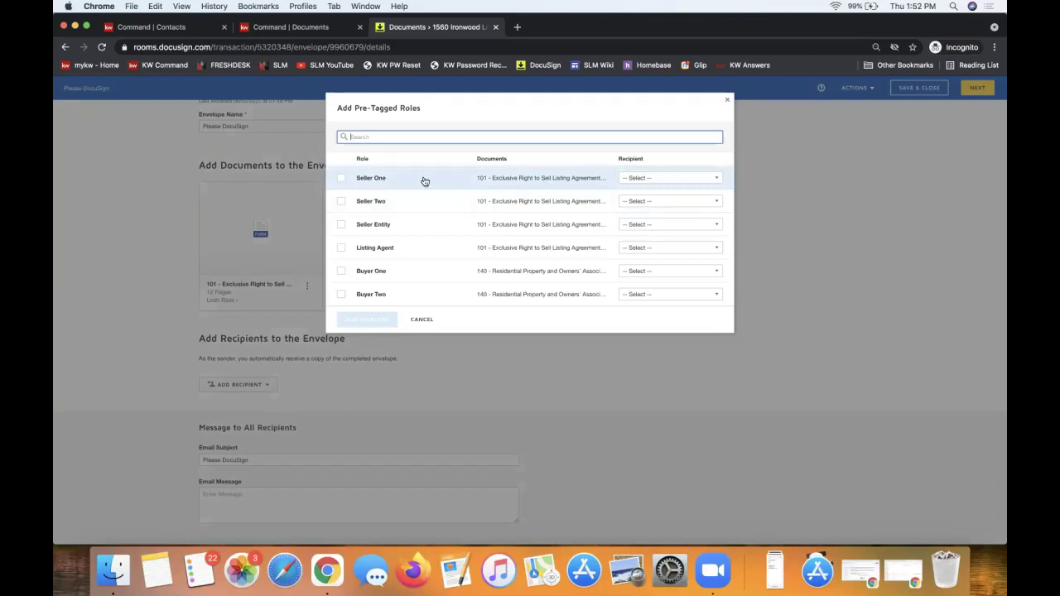
Assign the two sellers to Seller One and Seller Two and the agent to Listing Agent, then add them.
{"action": "left_click", "coordinate": [682, 177]}
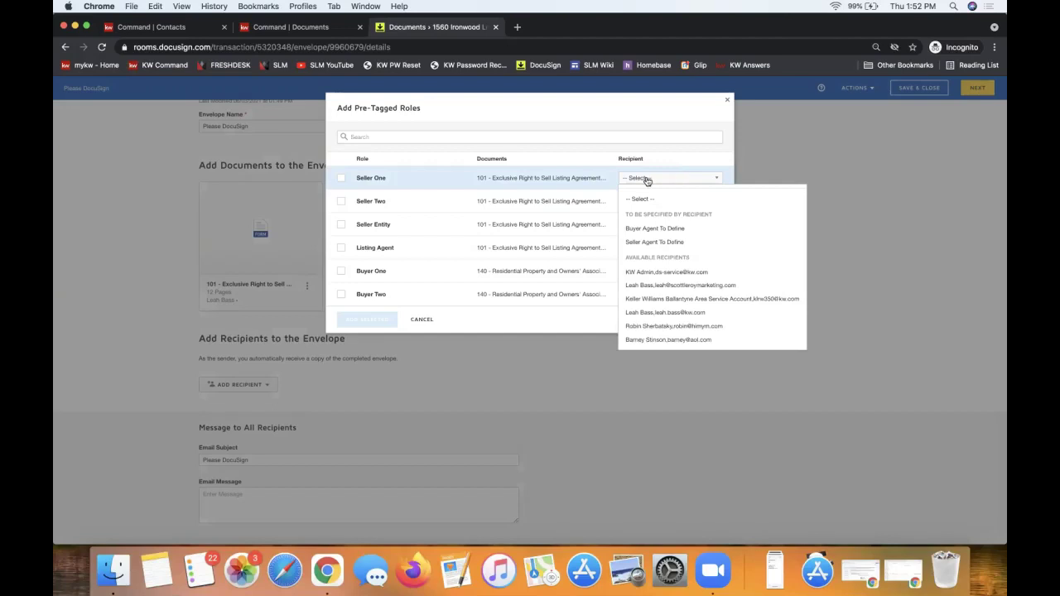
{"action": "left_click", "coordinate": [650, 180]}
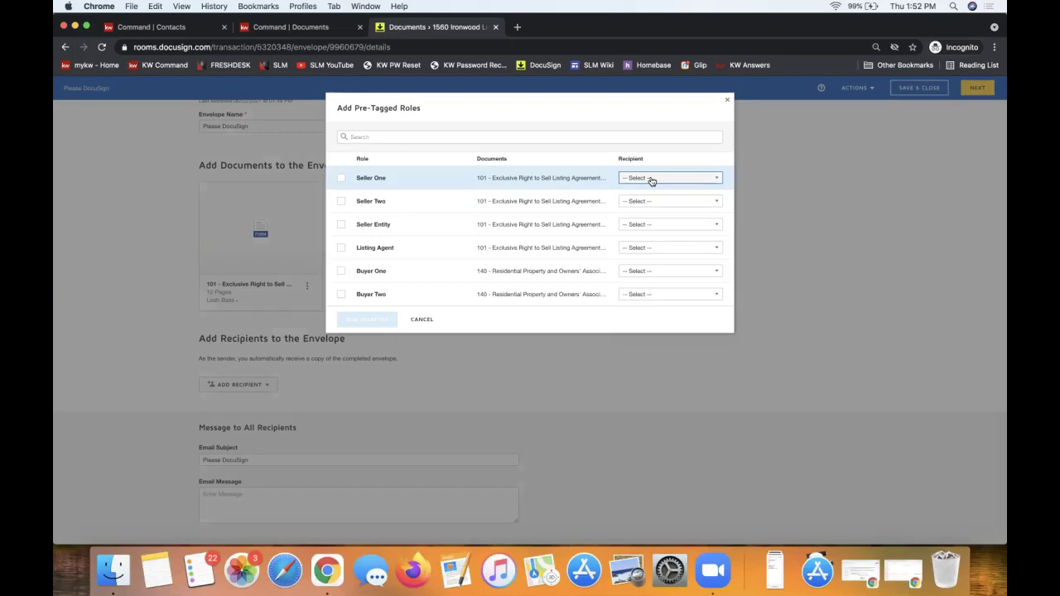
{"action": "left_click", "coordinate": [652, 180]}
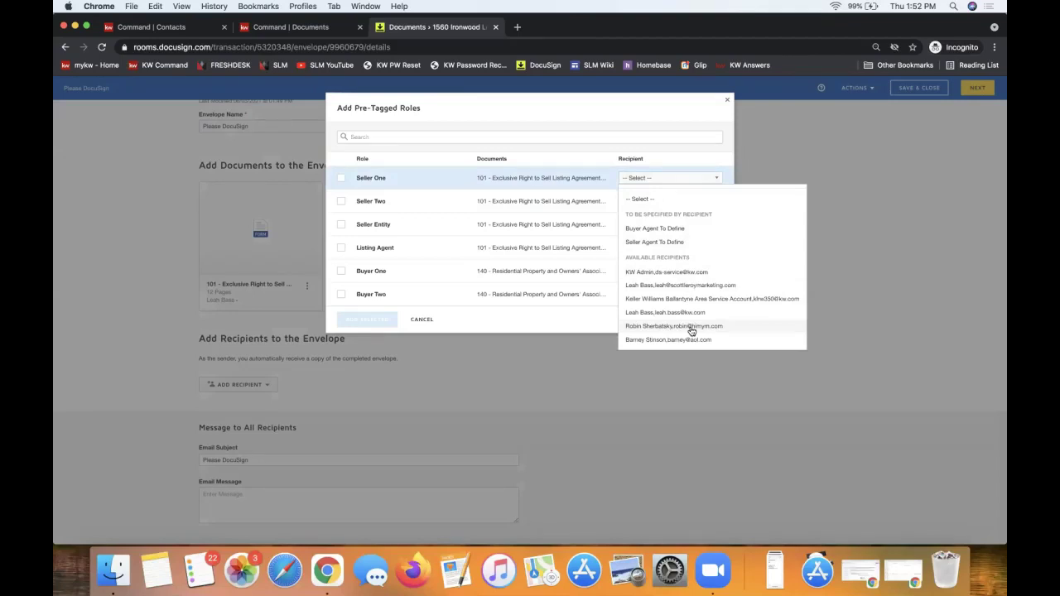
{"action": "left_click", "coordinate": [691, 328]}
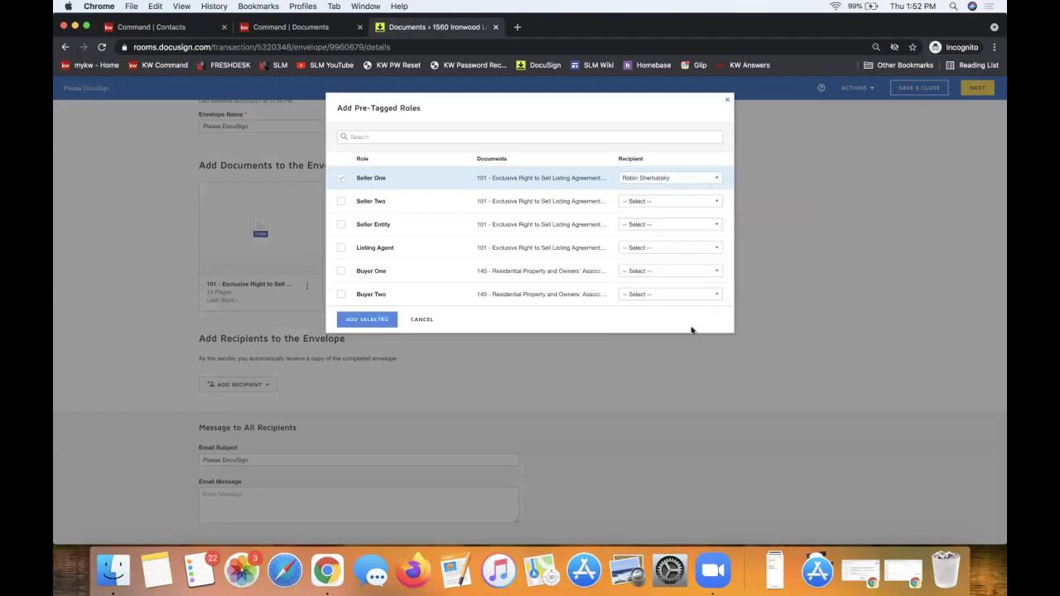
{"action": "left_click", "coordinate": [643, 203]}
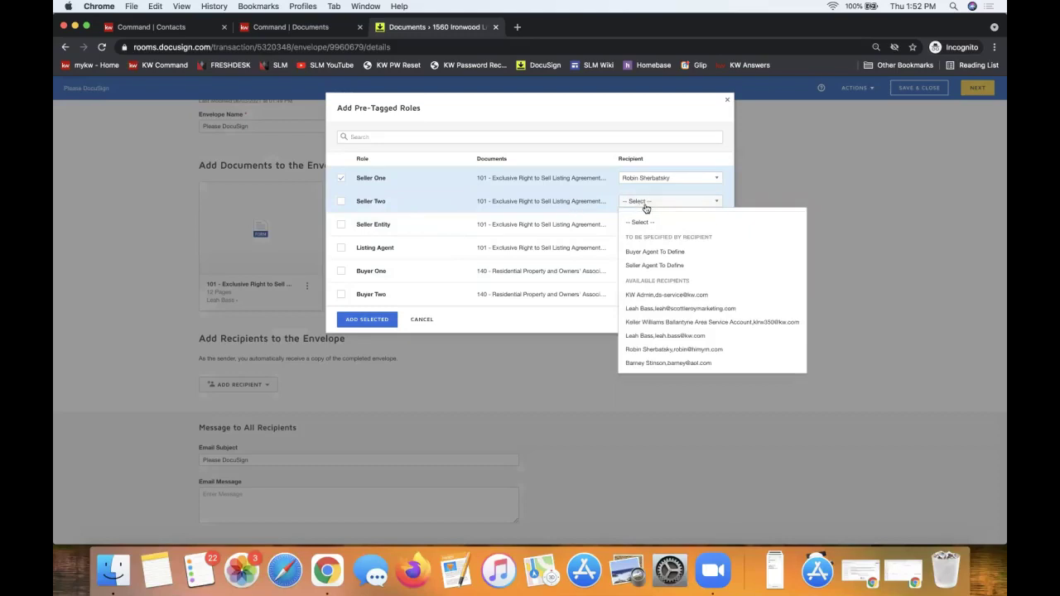
{"action": "left_click", "coordinate": [672, 363]}
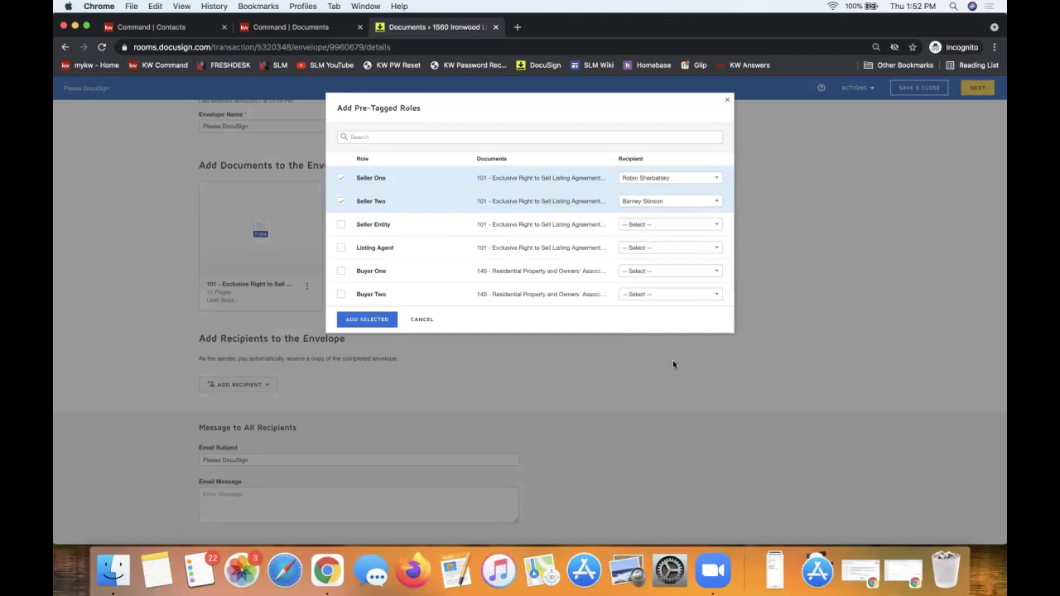
{"action": "left_click", "coordinate": [637, 249]}
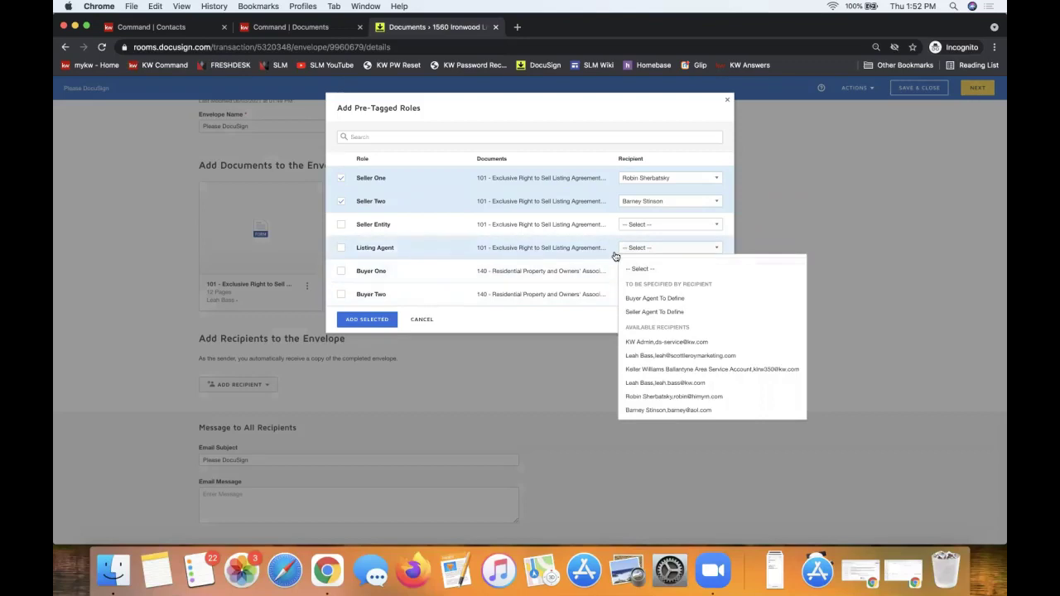
{"action": "left_click", "coordinate": [698, 357]}
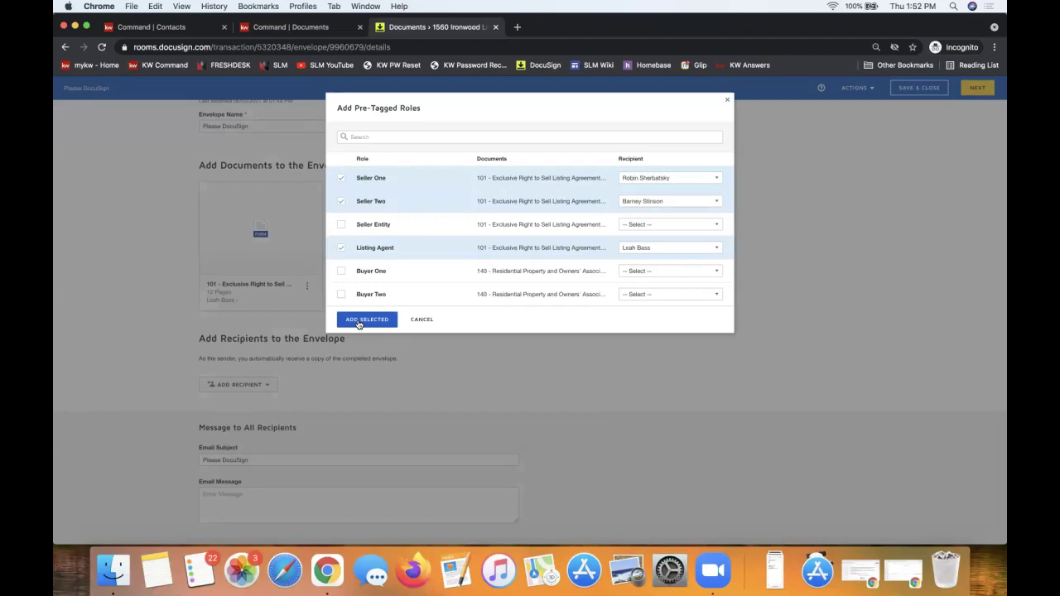
{"action": "left_click", "coordinate": [359, 323]}
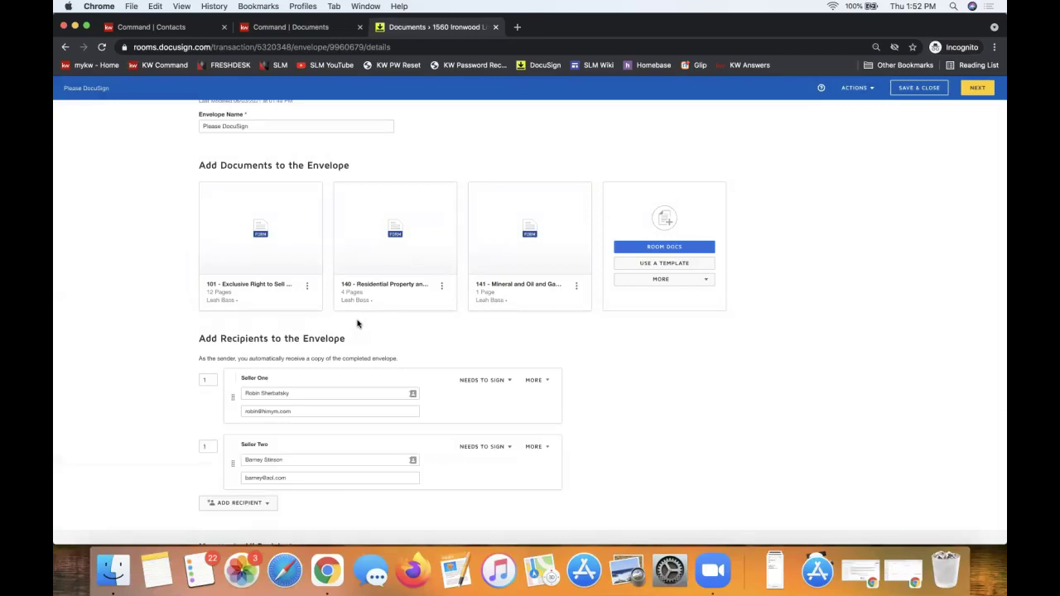
{"action": "scroll", "coordinate": [798, 386], "scroll_direction": "down", "scroll_amount": 3}
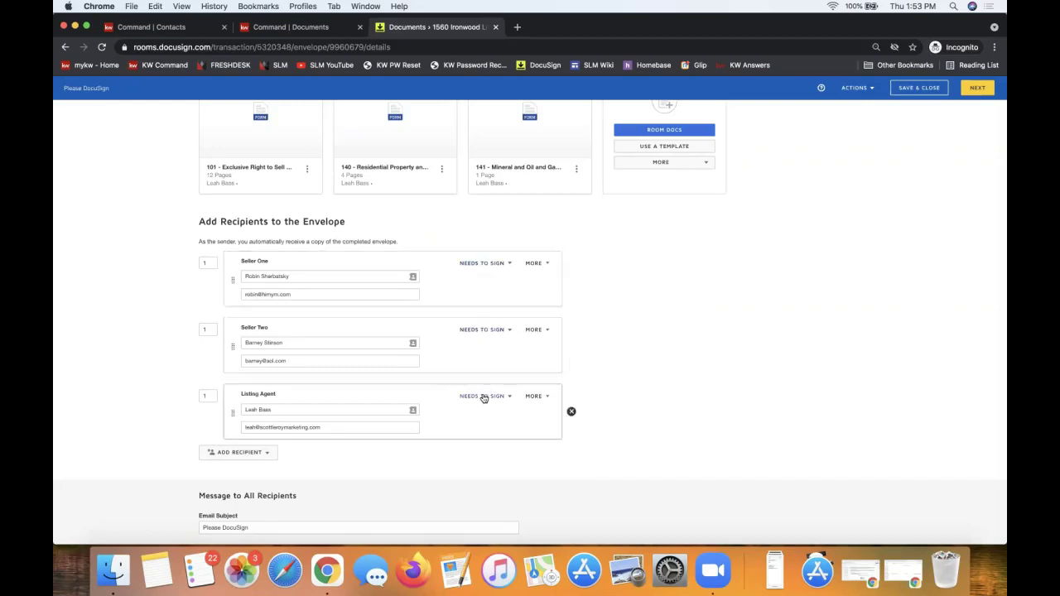
{"action": "scroll", "coordinate": [484, 398], "scroll_direction": "down", "scroll_amount": 2}
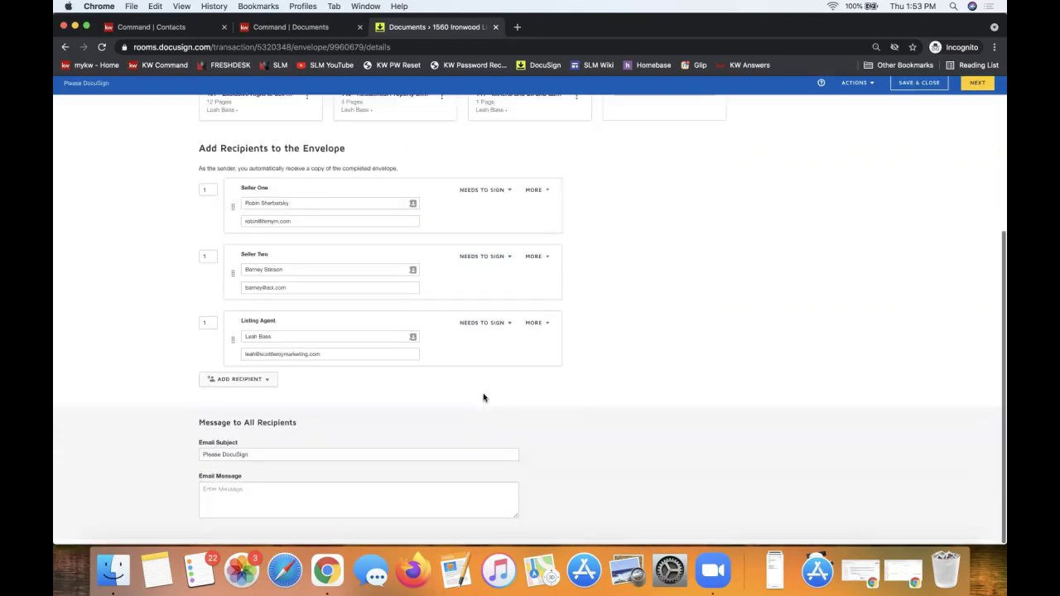
{"action": "left_click", "coordinate": [229, 500]}
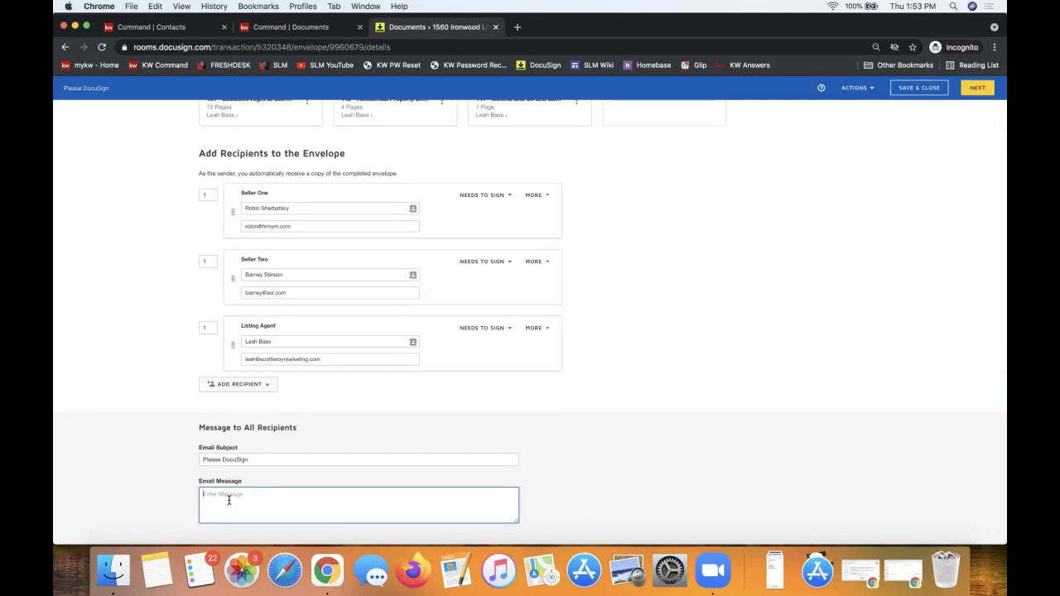
{"action": "left_click", "coordinate": [913, 172]}
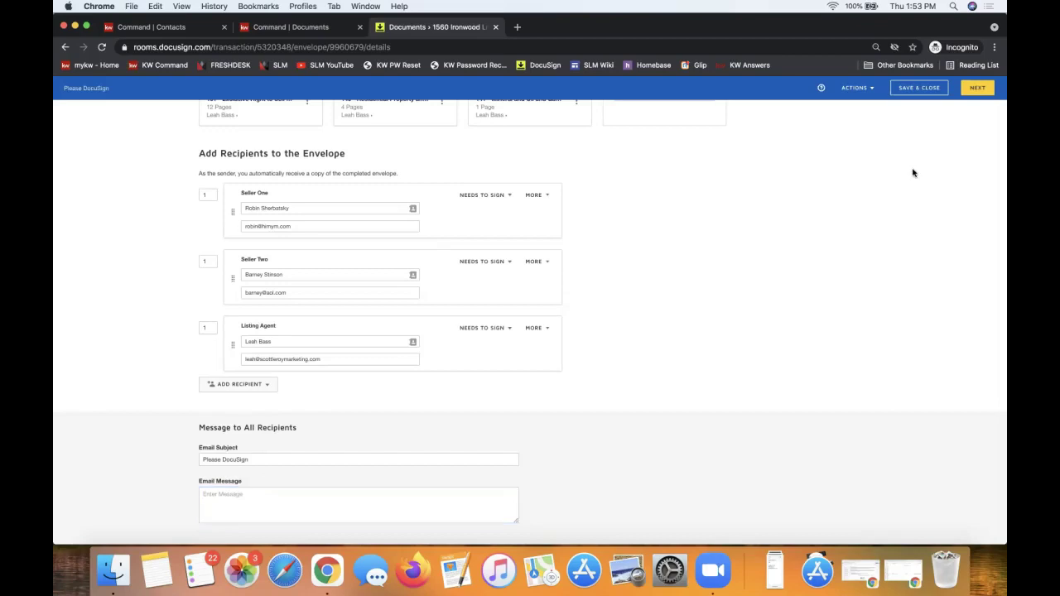
{"action": "scroll", "coordinate": [914, 173], "scroll_direction": "up", "scroll_amount": 5}
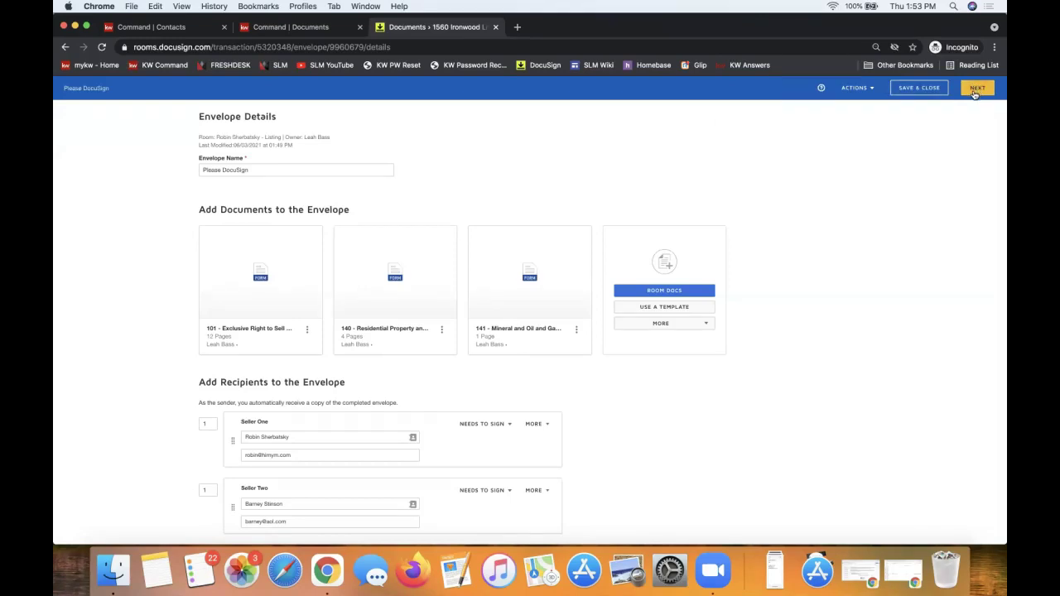
Advance to the Add Fields step and review form 101's Initial fields and tagged recipients.
{"action": "left_click", "coordinate": [971, 89]}
{"action": "left_click", "coordinate": [971, 89]}
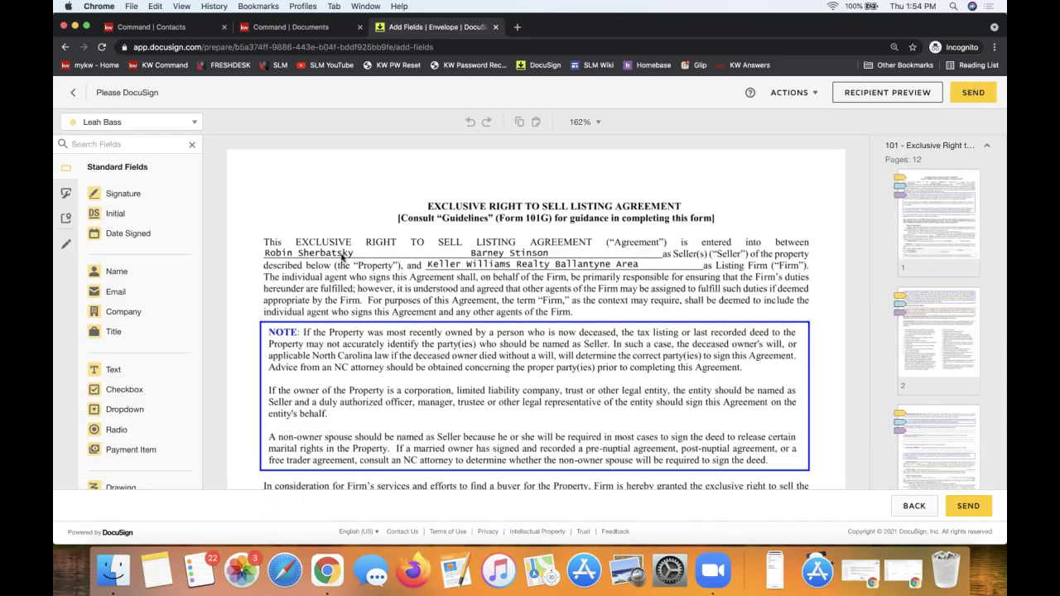
{"action": "scroll", "coordinate": [476, 276], "scroll_direction": "down", "scroll_amount": 10}
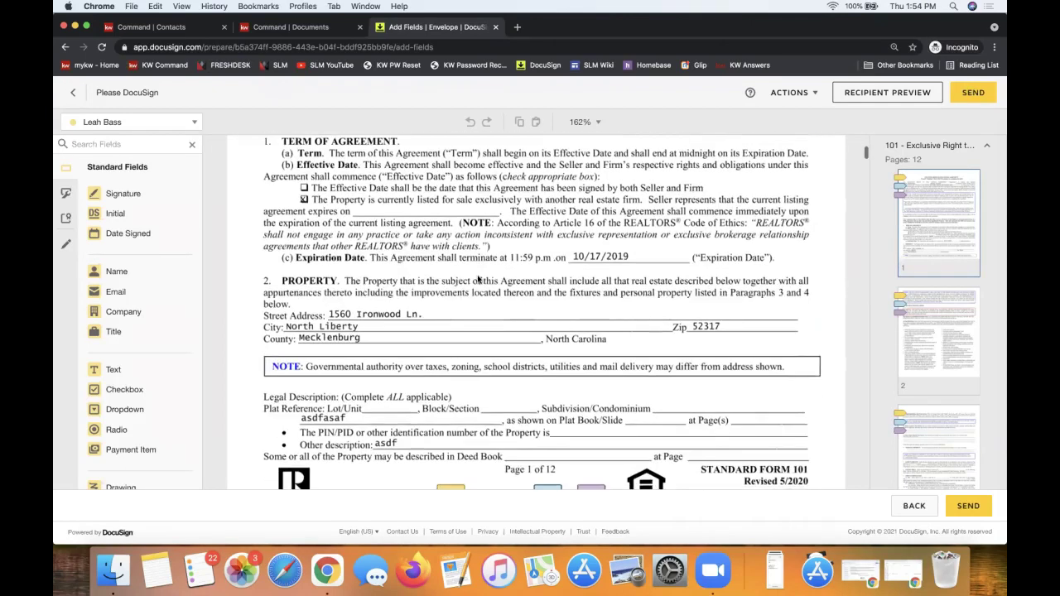
{"action": "scroll", "coordinate": [486, 448], "scroll_direction": "down", "scroll_amount": 3}
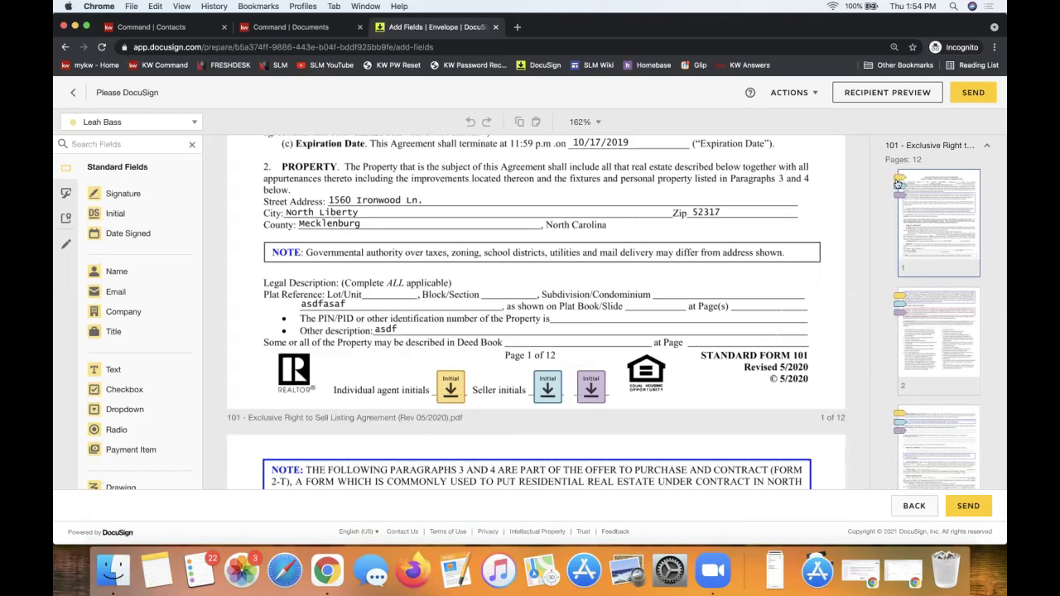
{"action": "scroll", "coordinate": [927, 308], "scroll_direction": "down", "scroll_amount": 8}
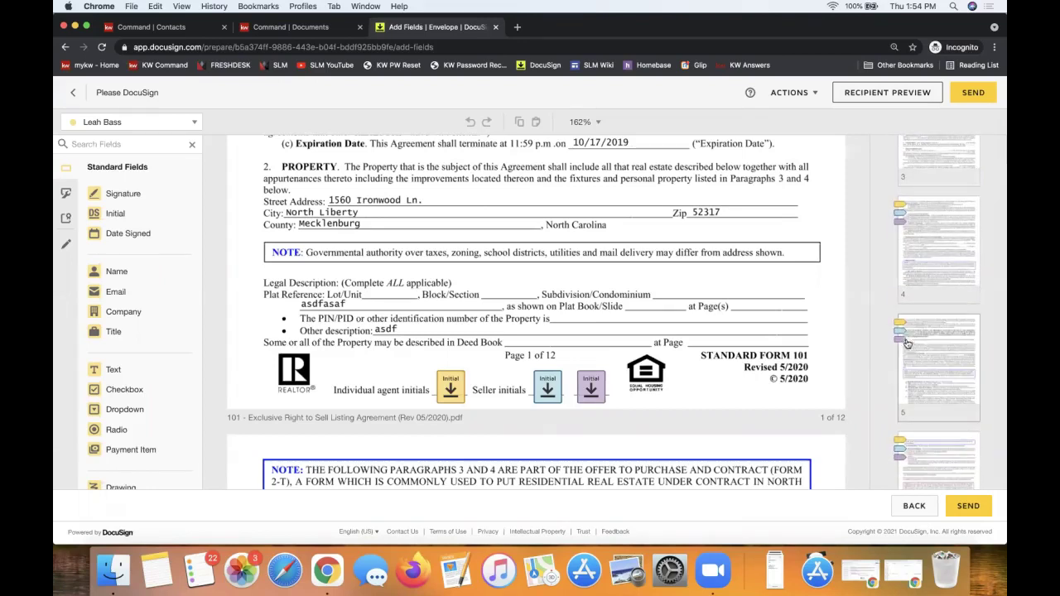
{"action": "left_click", "coordinate": [97, 123]}
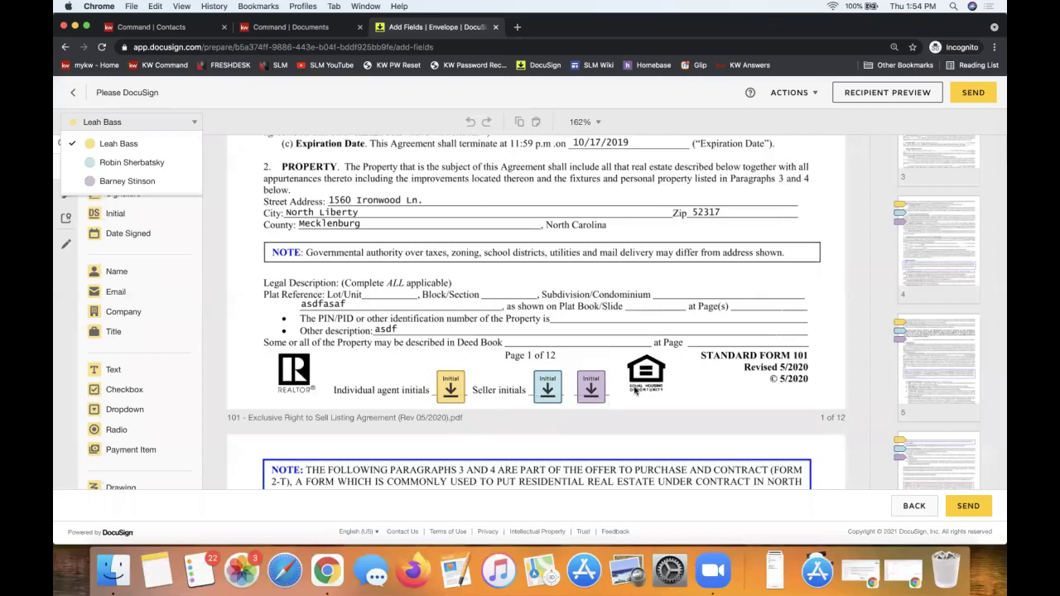
{"action": "scroll", "coordinate": [636, 391], "scroll_direction": "down", "scroll_amount": 15}
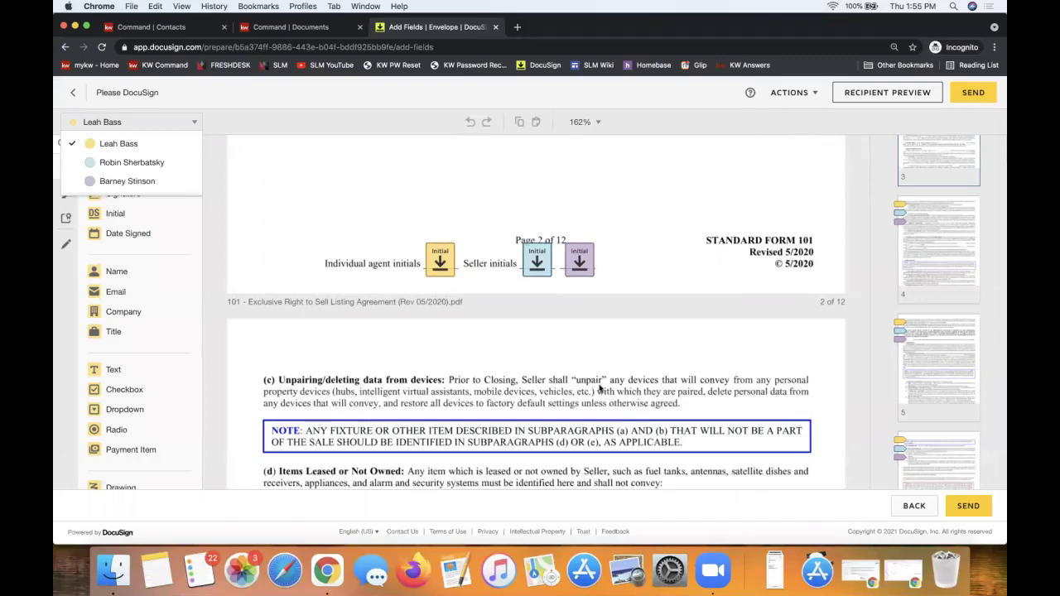
{"action": "left_click", "coordinate": [601, 389]}
{"action": "scroll", "coordinate": [601, 389], "scroll_direction": "down", "scroll_amount": 5}
{"action": "scroll", "coordinate": [600, 390], "scroll_direction": "down", "scroll_amount": 20}
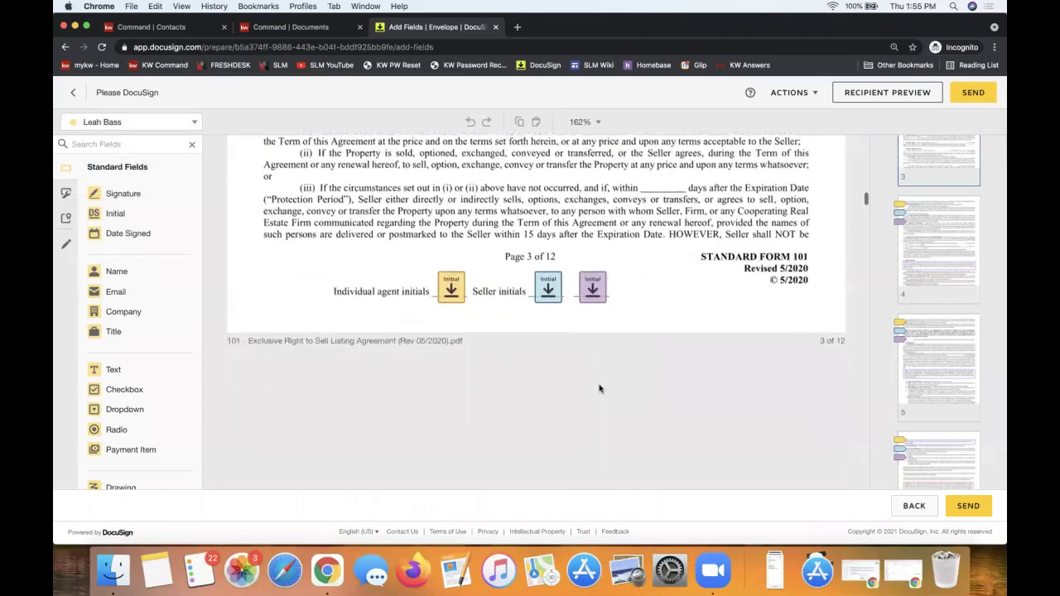
{"action": "scroll", "coordinate": [600, 390], "scroll_direction": "down", "scroll_amount": 15}
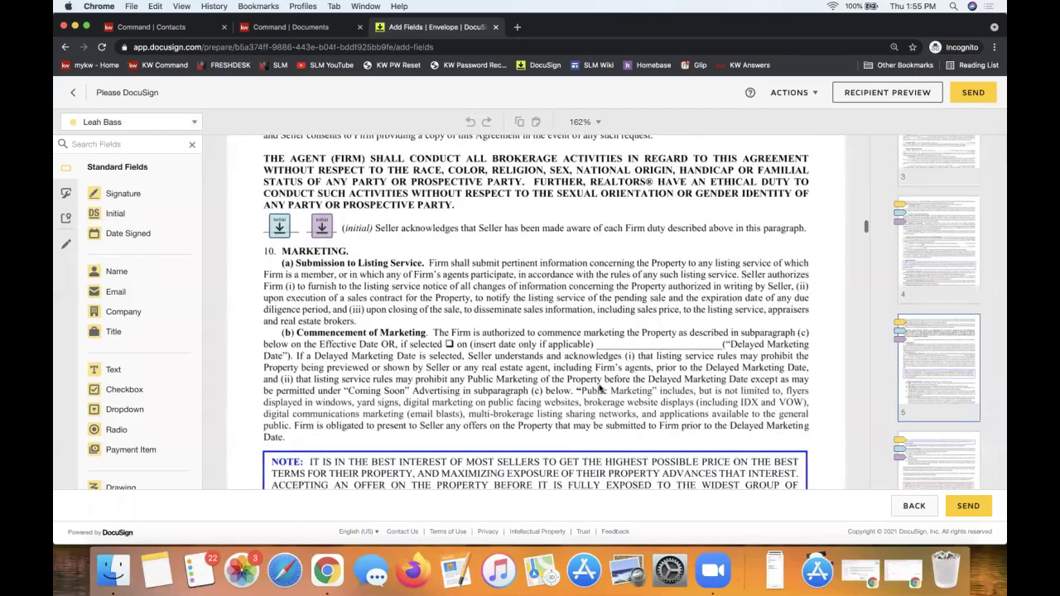
{"action": "scroll", "coordinate": [601, 389], "scroll_direction": "down", "scroll_amount": 20}
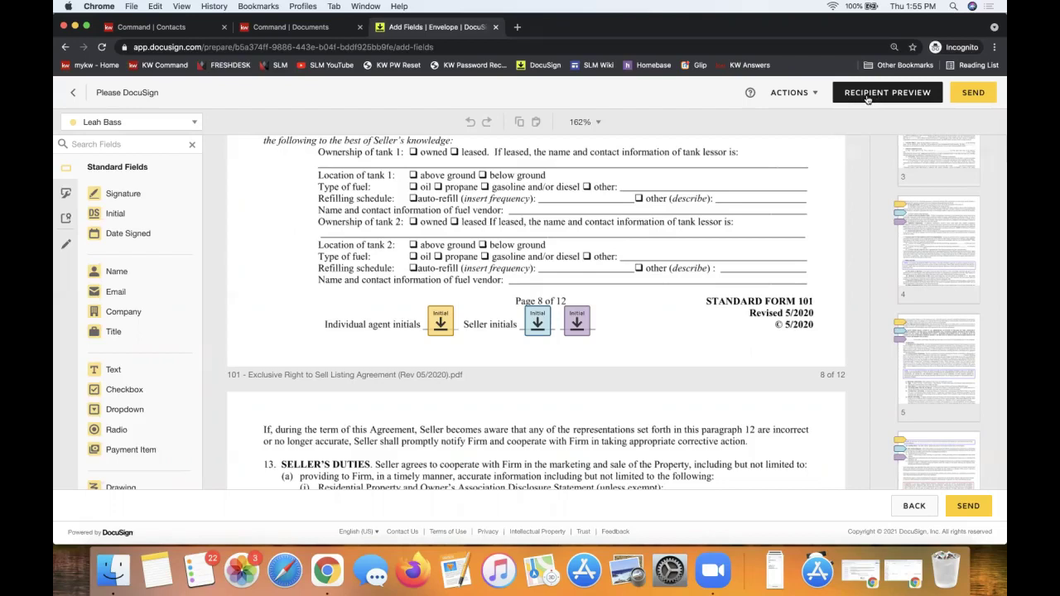
Open the recipient preview, viewing the envelope as the first seller.
{"action": "left_click", "coordinate": [867, 96]}
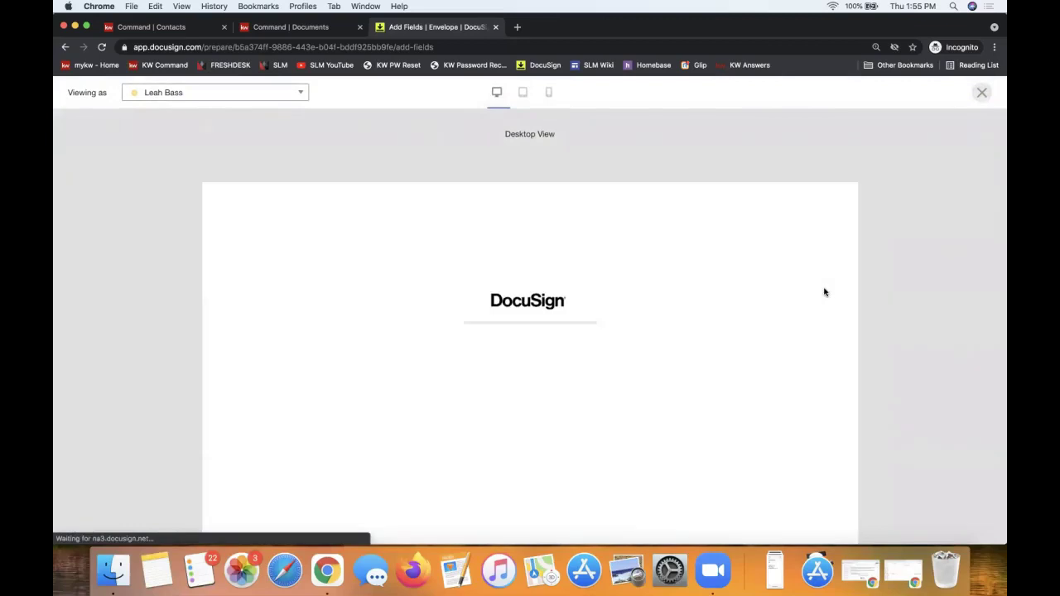
{"action": "left_click", "coordinate": [189, 94]}
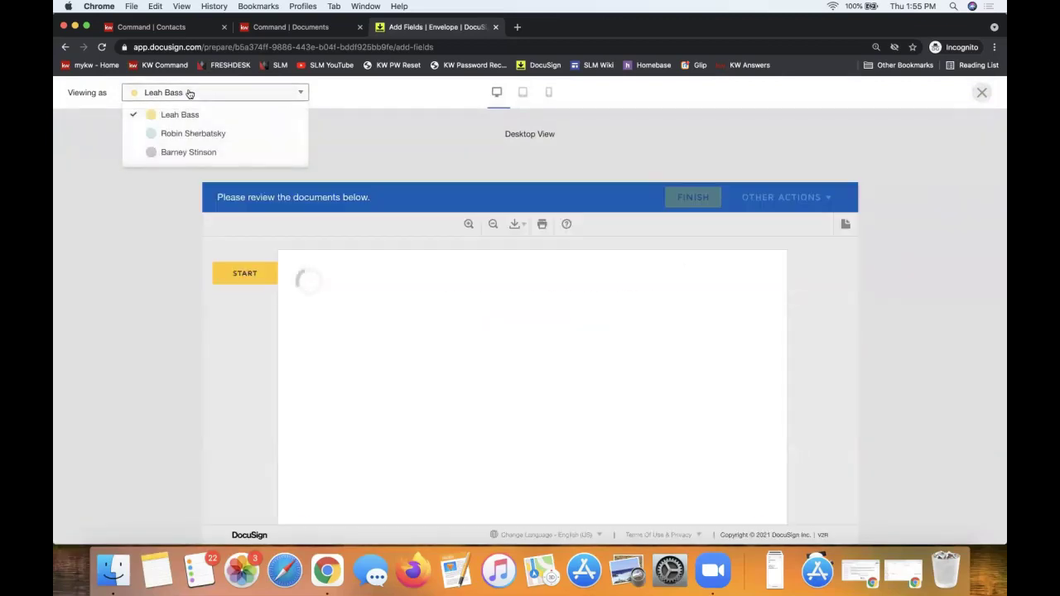
{"action": "left_click", "coordinate": [213, 138]}
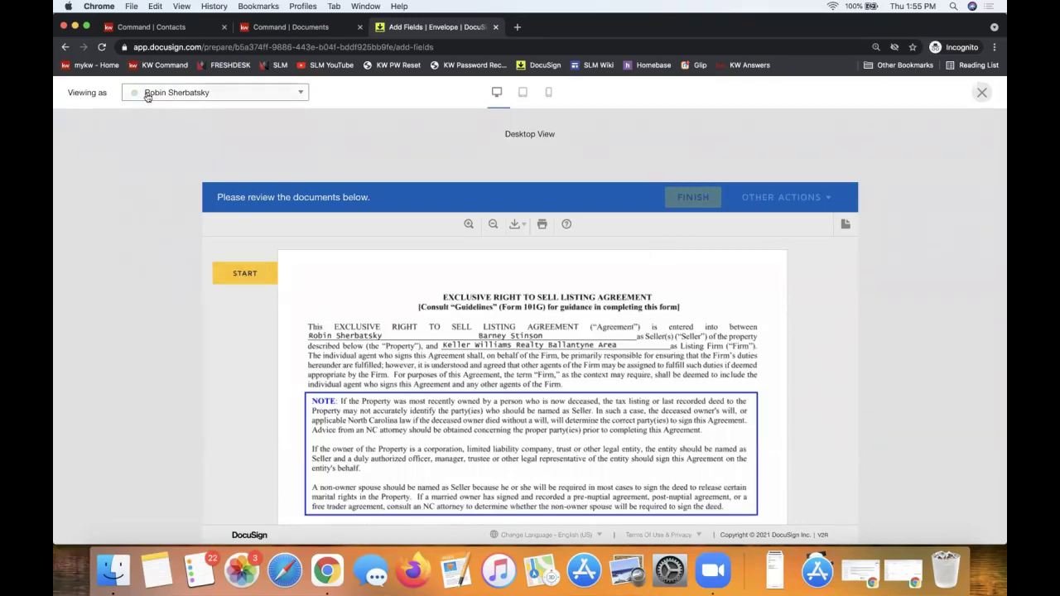
Step through the seller's required initials, including page 3, then close the preview.
{"action": "left_click", "coordinate": [243, 277]}
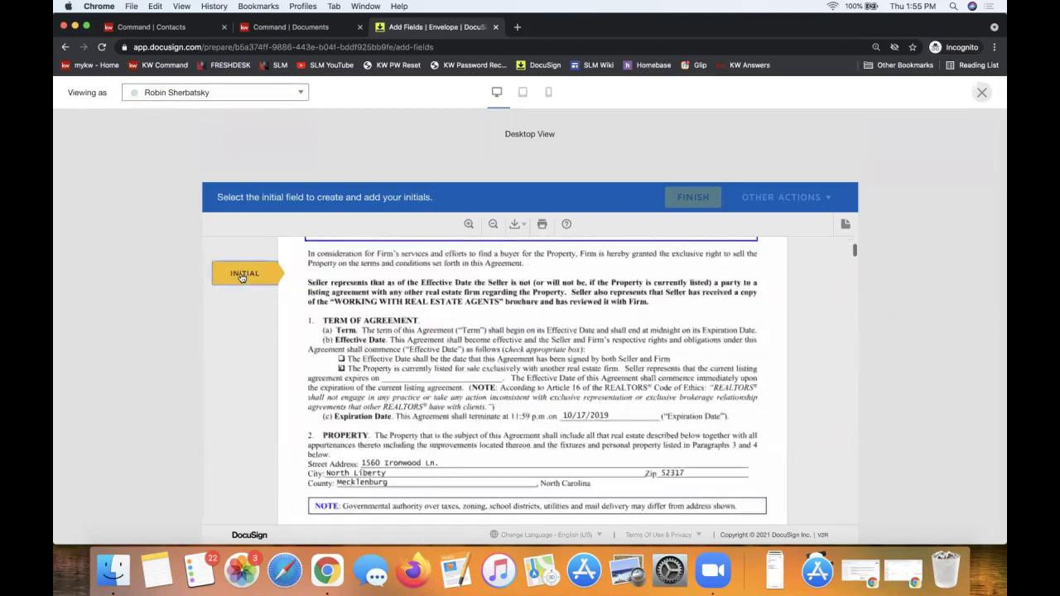
{"action": "left_click", "coordinate": [242, 278]}
{"action": "scroll", "coordinate": [539, 377], "scroll_direction": "down", "scroll_amount": 2}
{"action": "scroll", "coordinate": [539, 378], "scroll_direction": "up", "scroll_amount": 2}
{"action": "left_click", "coordinate": [539, 378]}
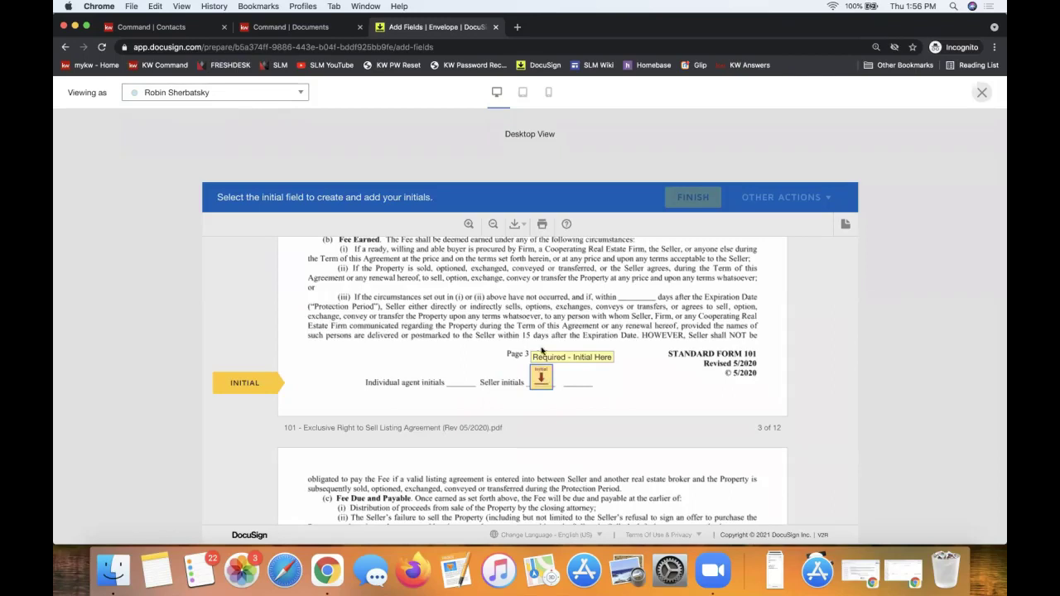
{"action": "left_click", "coordinate": [225, 93]}
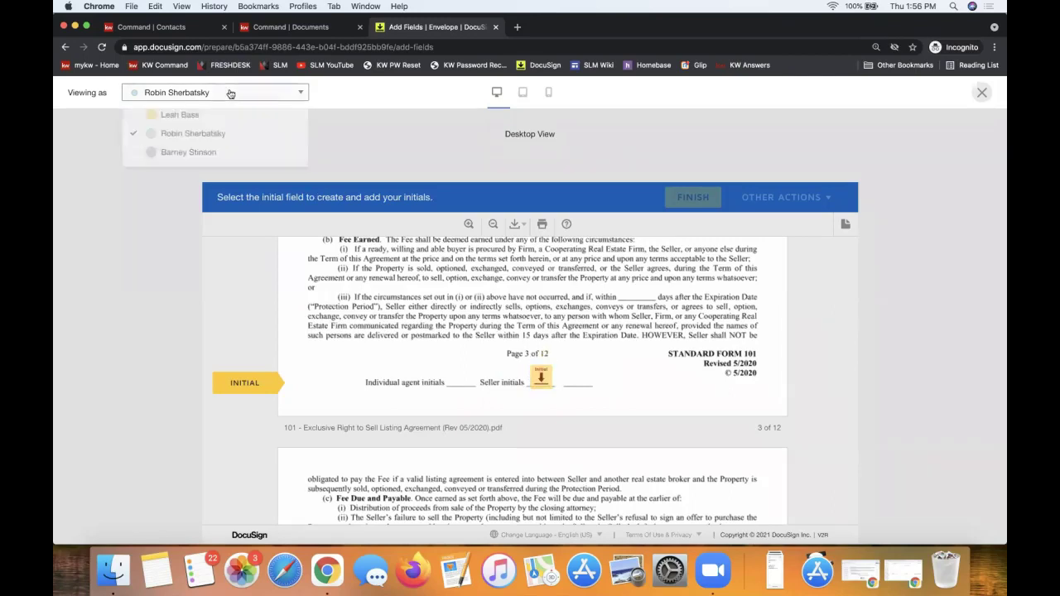
{"action": "left_click", "coordinate": [940, 142]}
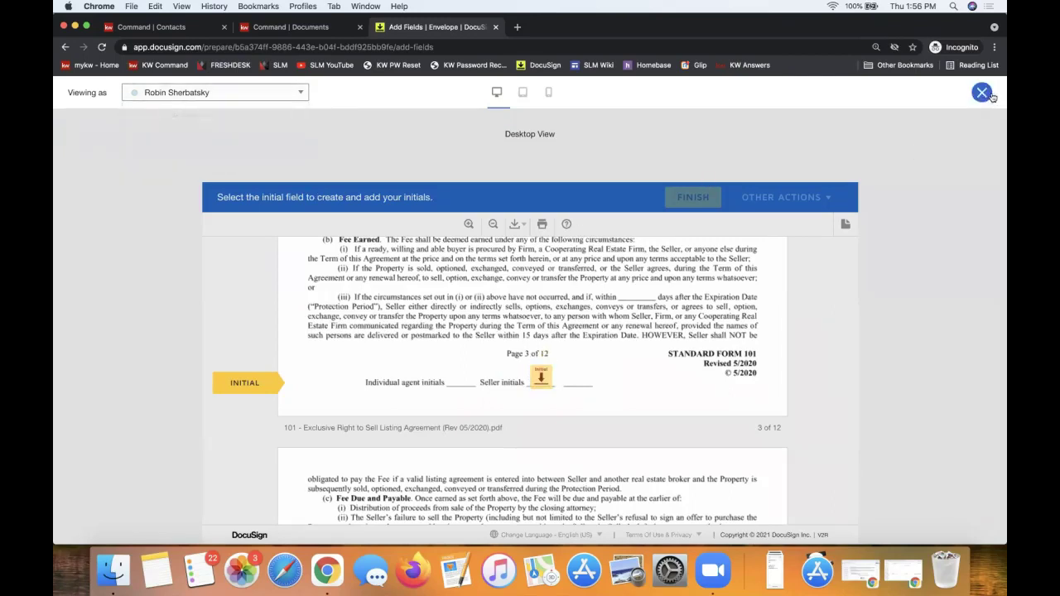
{"action": "left_click", "coordinate": [982, 93]}
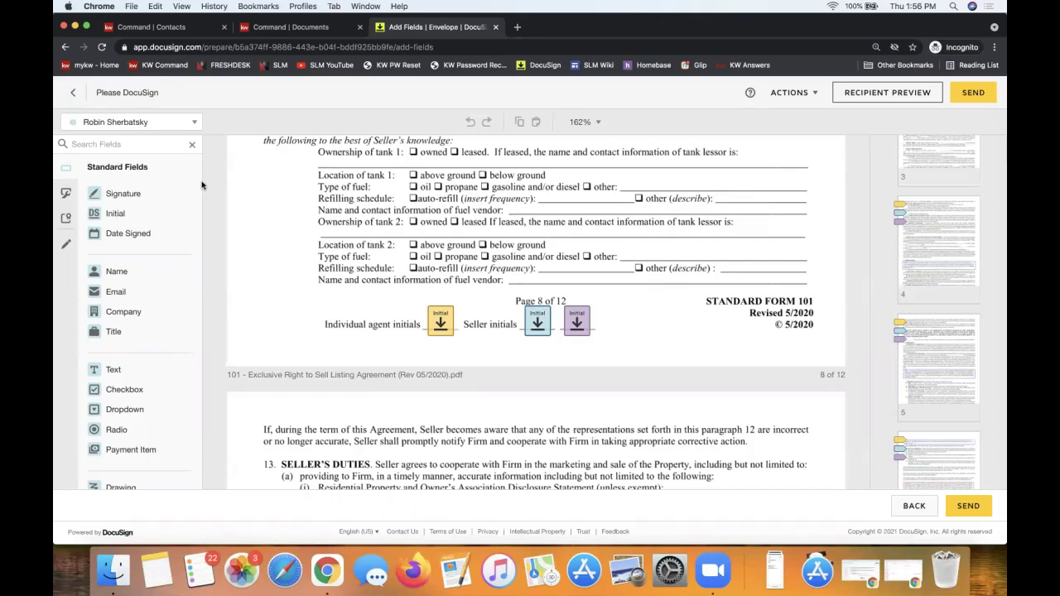
Send the Please DocuSign envelope to the three signers for signature.
{"action": "left_click", "coordinate": [118, 126]}
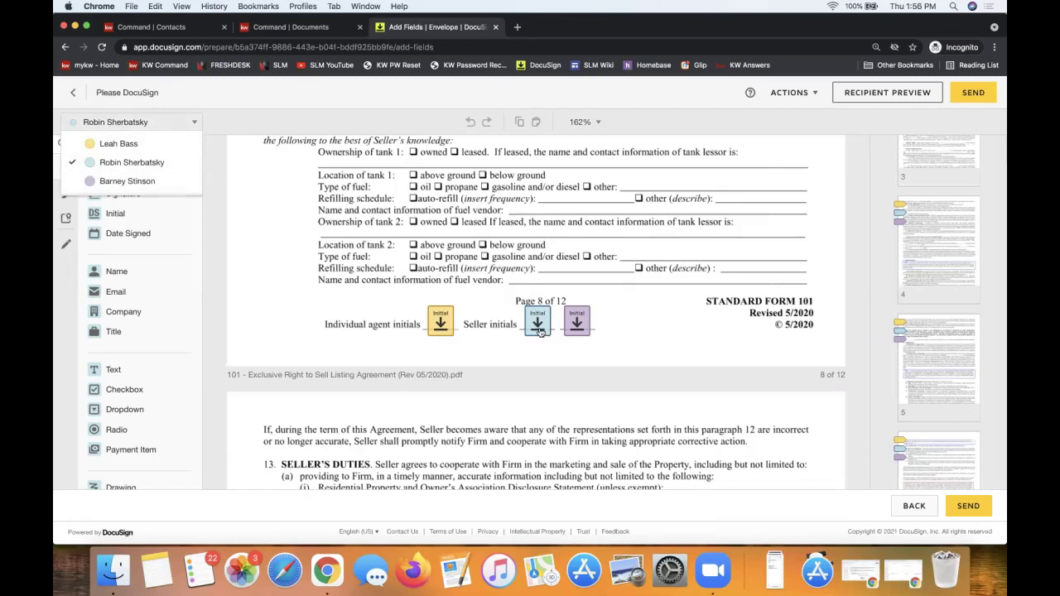
{"action": "left_click", "coordinate": [665, 330]}
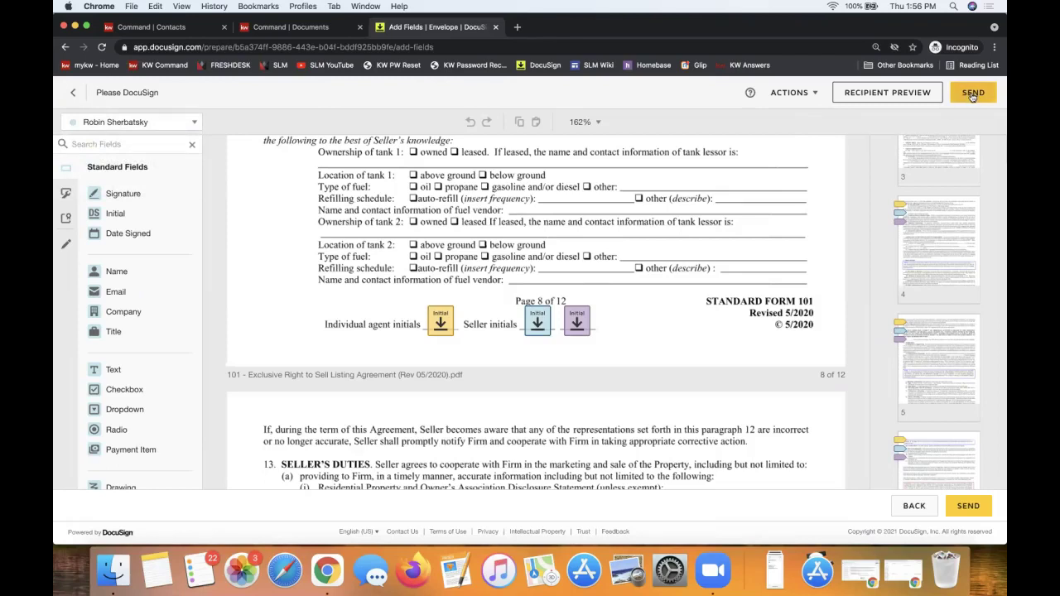
{"action": "left_click", "coordinate": [973, 96]}
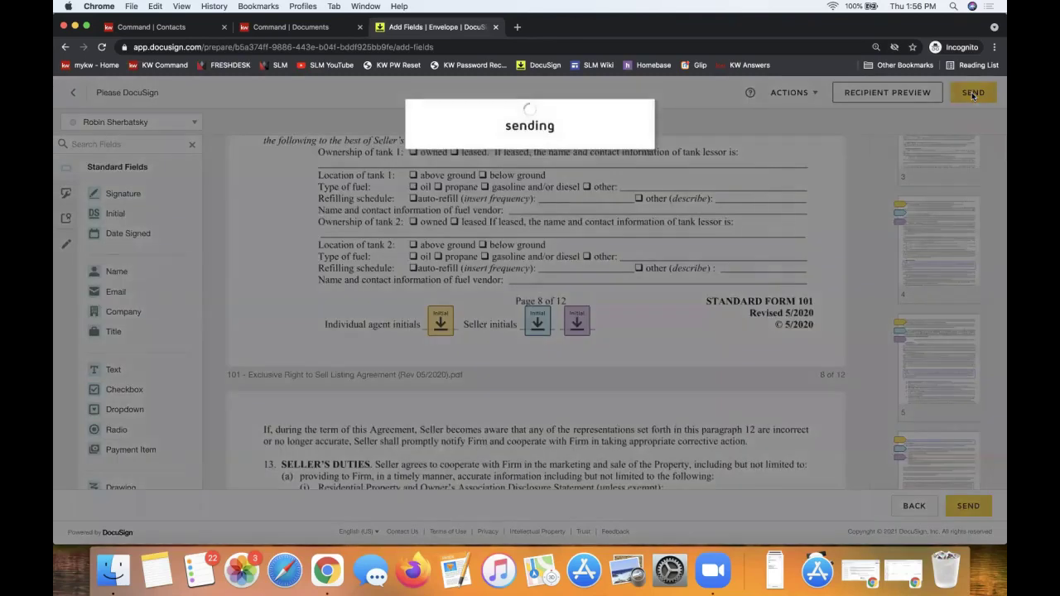
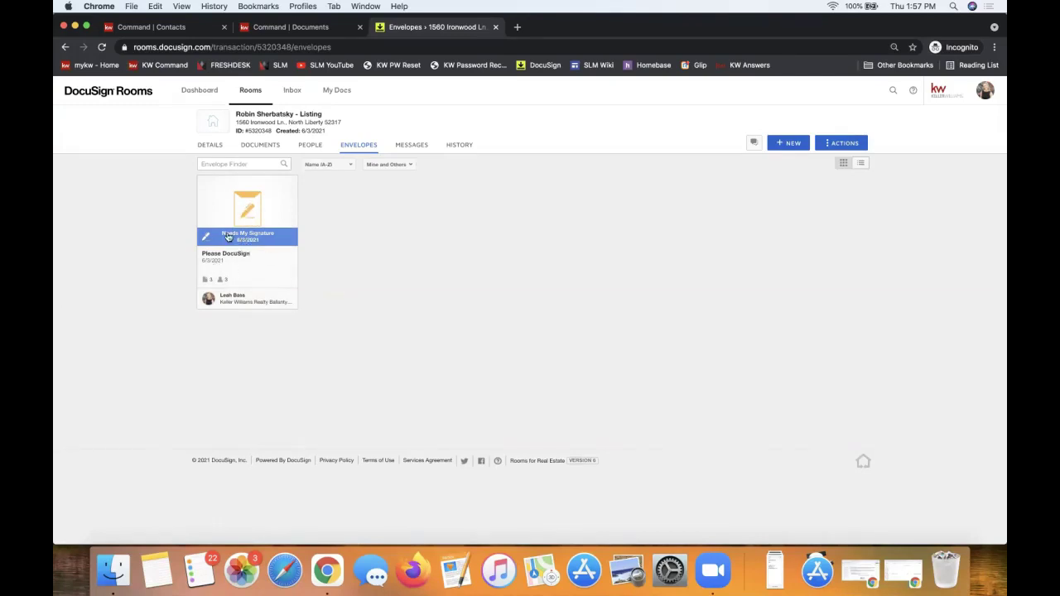
Open the Please DocuSign envelope's details to see who still needs to sign.
{"action": "left_click", "coordinate": [241, 238]}
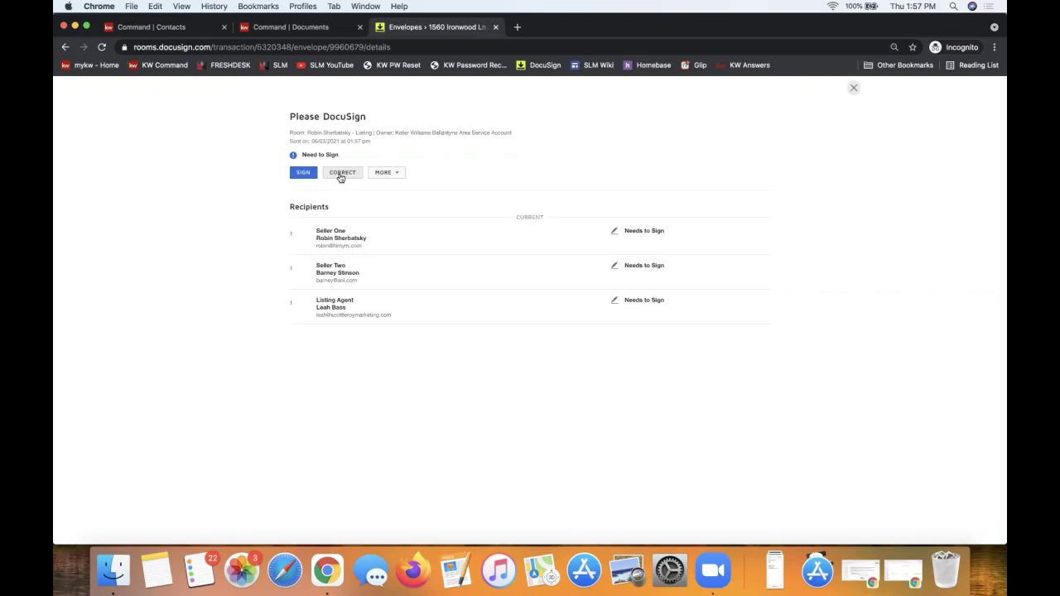
Review the envelope's More options (Resend, View Documents, Copy, Void, History), then close the details.
{"action": "left_click", "coordinate": [395, 181]}
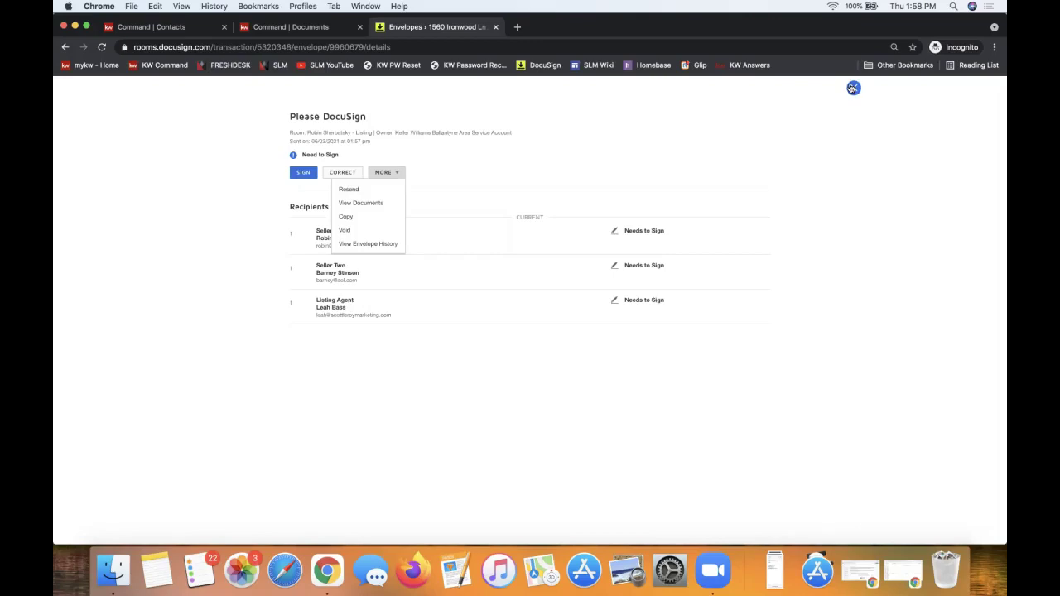
{"action": "left_click", "coordinate": [853, 88]}
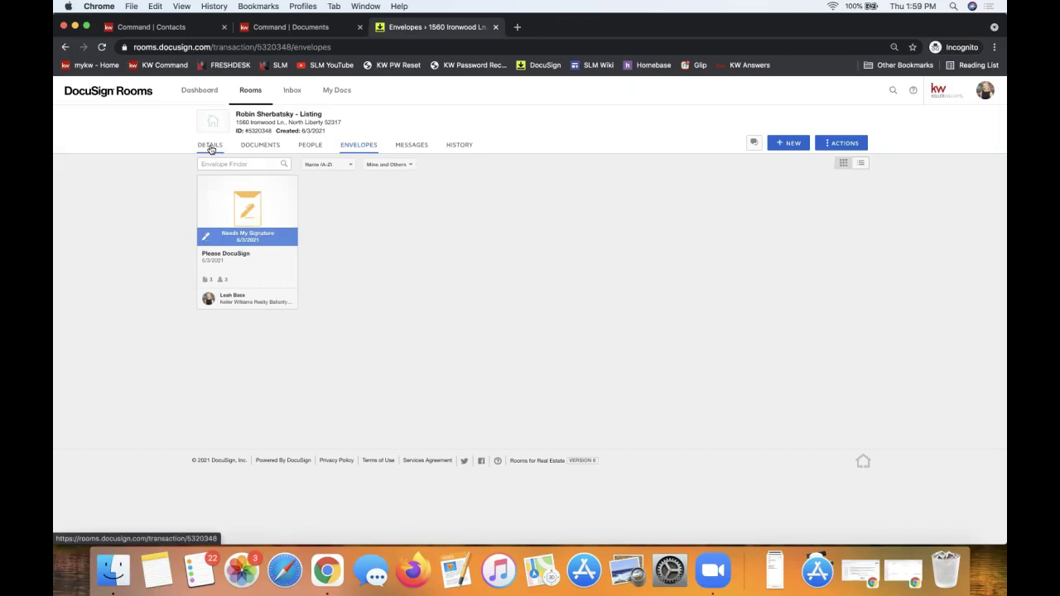
Go from the room's Details to its Documents page and show the + ADD source options.
{"action": "left_click", "coordinate": [210, 147]}
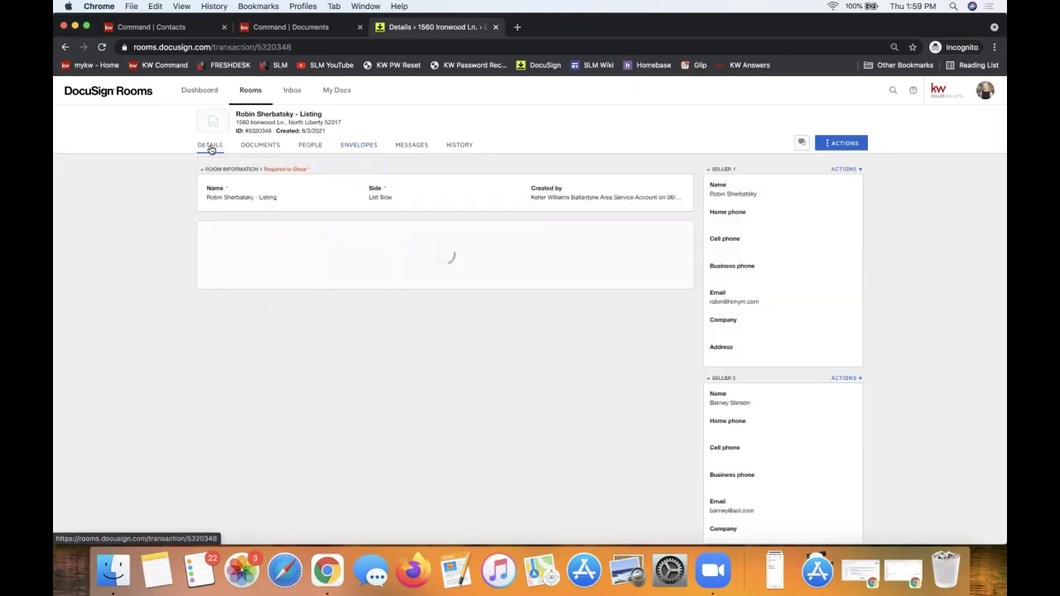
{"action": "scroll", "coordinate": [404, 312], "scroll_direction": "down", "scroll_amount": 3}
{"action": "scroll", "coordinate": [404, 311], "scroll_direction": "up", "scroll_amount": 5}
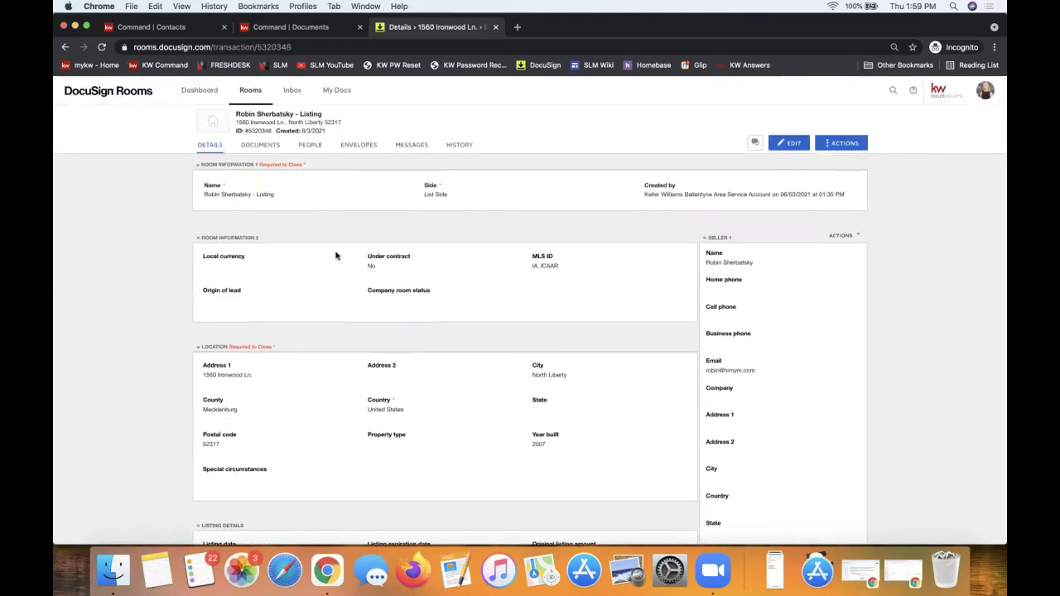
{"action": "left_click", "coordinate": [271, 151]}
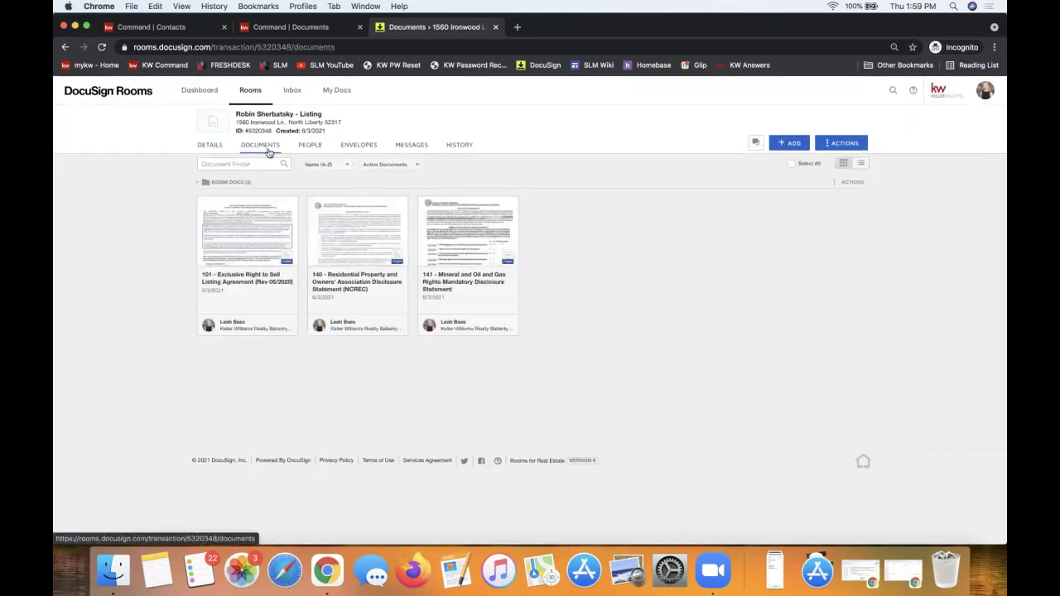
{"action": "left_click", "coordinate": [792, 147]}
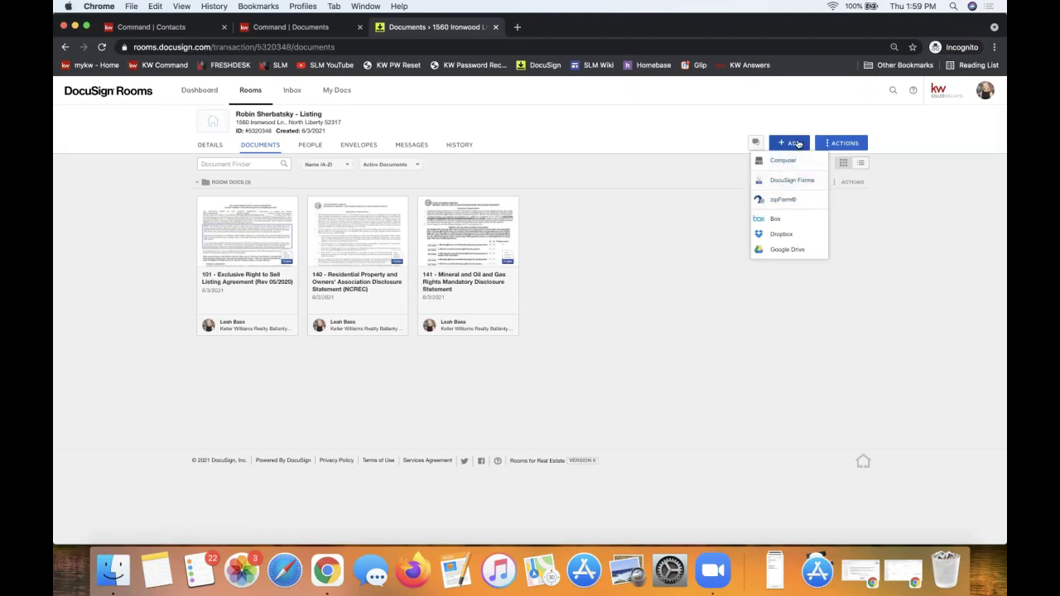
Upload the 2-T Offer to Purchase and Contract PDF from the computer as a room document.
{"action": "left_click", "coordinate": [788, 167]}
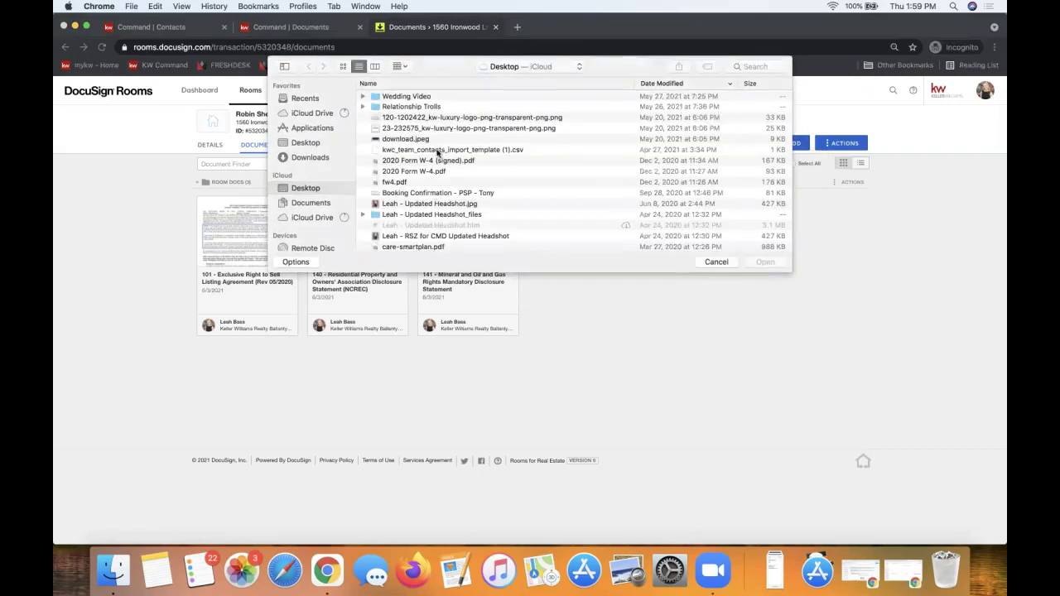
{"action": "scroll", "coordinate": [450, 172], "scroll_direction": "down", "scroll_amount": 10}
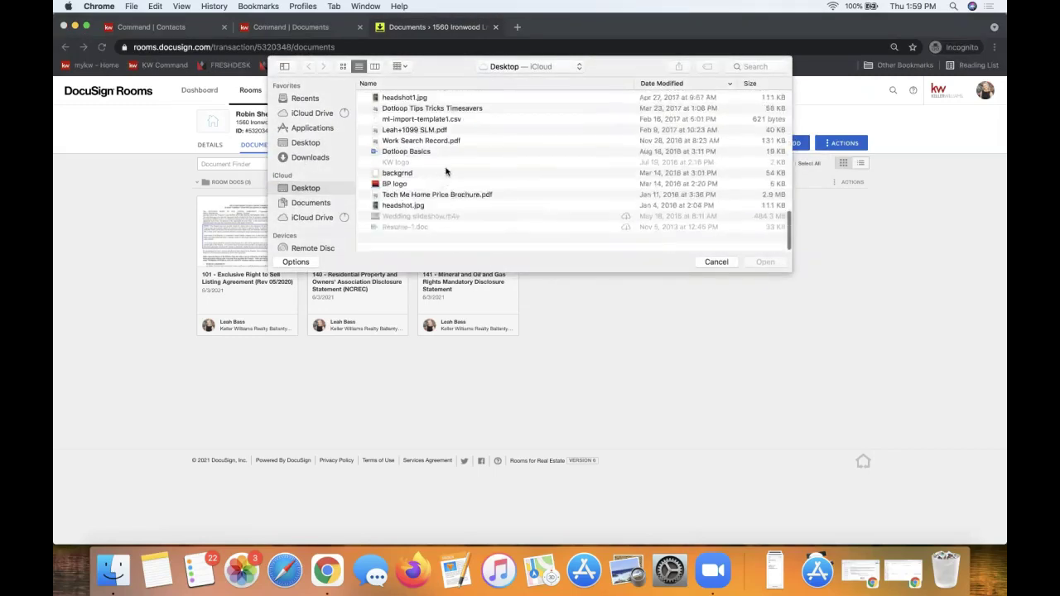
{"action": "scroll", "coordinate": [418, 199], "scroll_direction": "up", "scroll_amount": 5}
{"action": "double_click", "coordinate": [421, 161]}
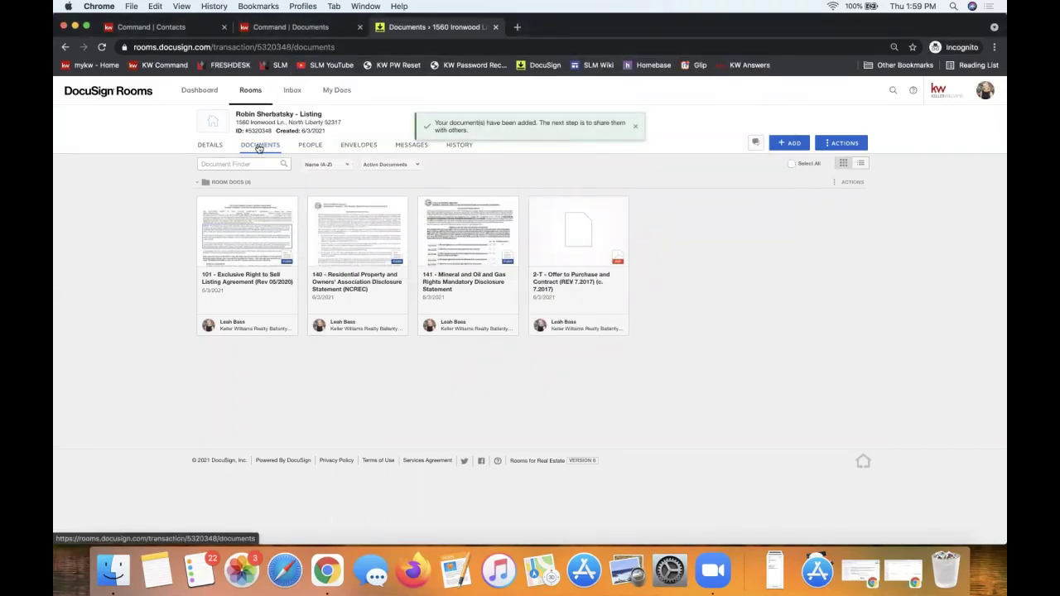
{"action": "left_click", "coordinate": [362, 149]}
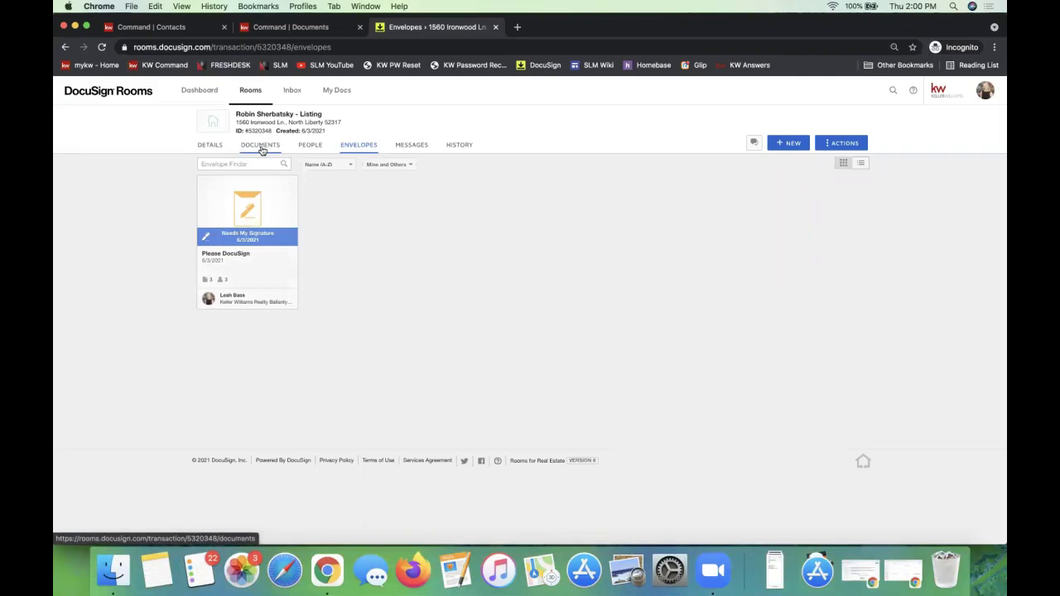
Confirm the room now has four documents, then go back to the Rooms list.
{"action": "left_click", "coordinate": [261, 147]}
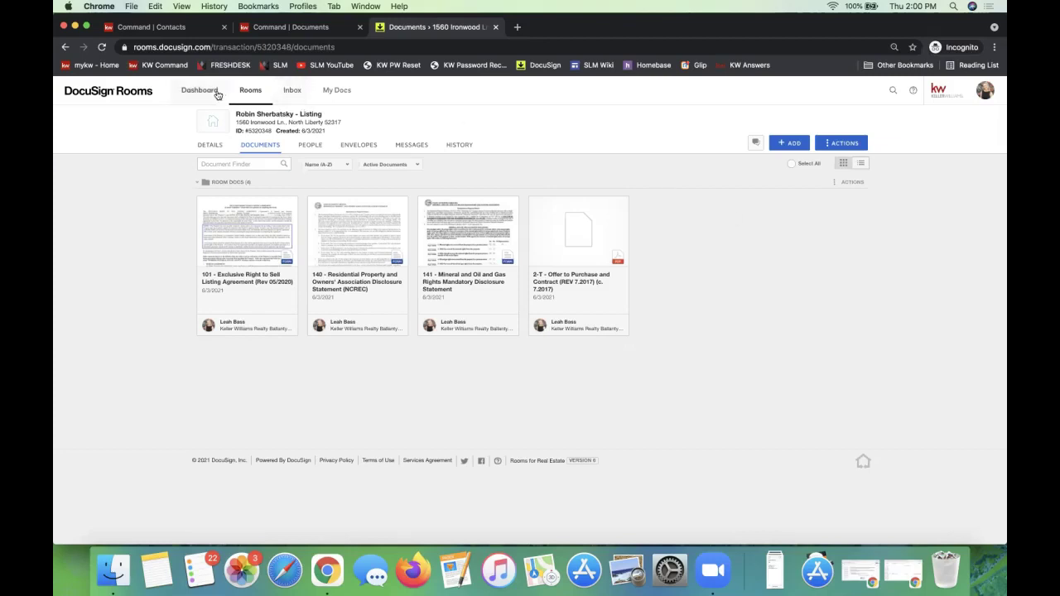
{"action": "left_click", "coordinate": [242, 93]}
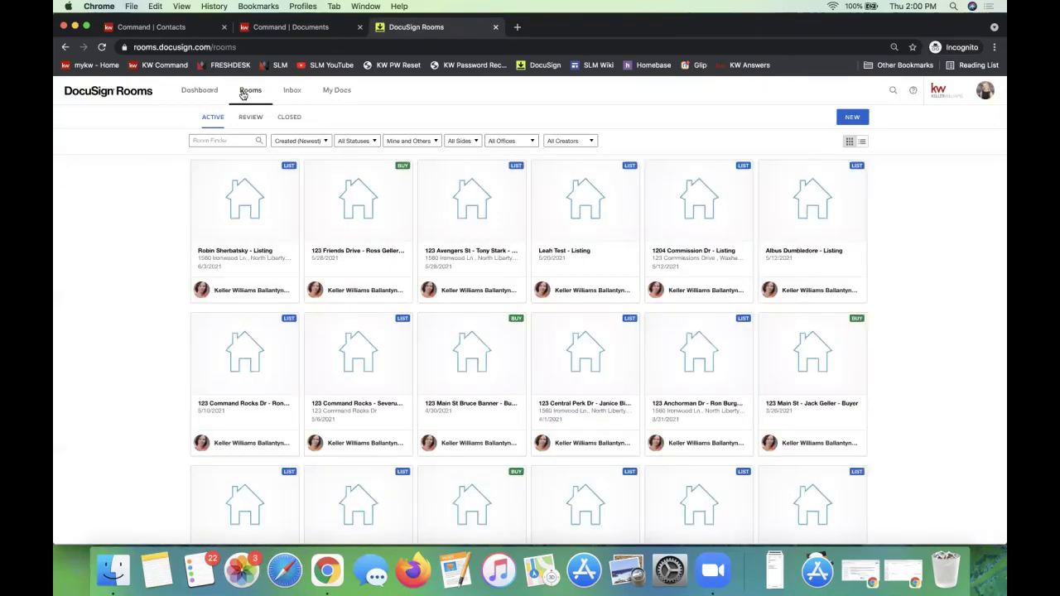
Search rooms for 'signat' and open the Testing Signatures room.
{"action": "left_click", "coordinate": [216, 141]}
{"action": "type", "text": "signat"}
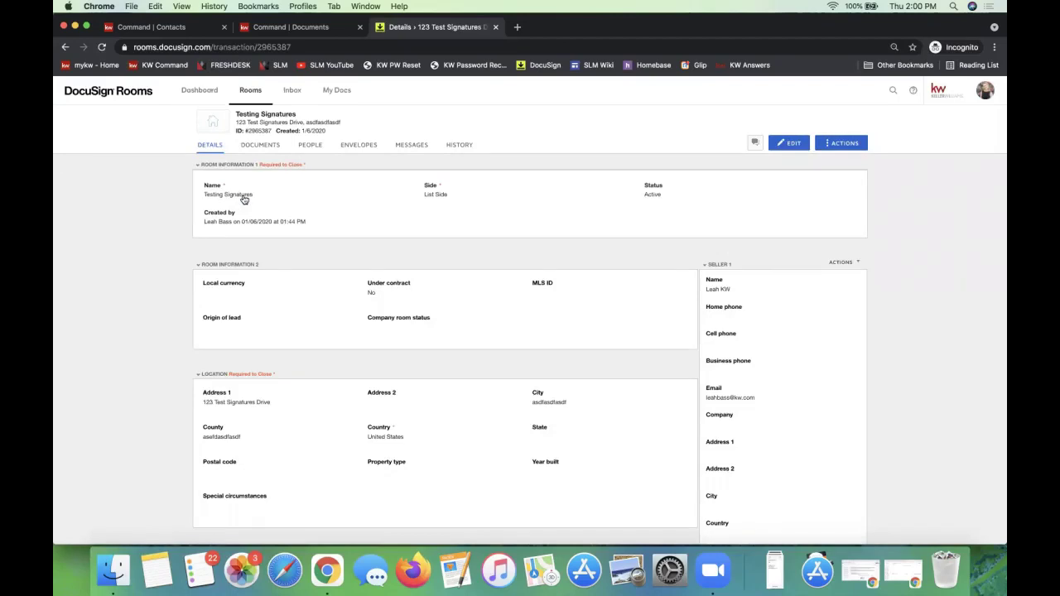
{"action": "left_click", "coordinate": [276, 145]}
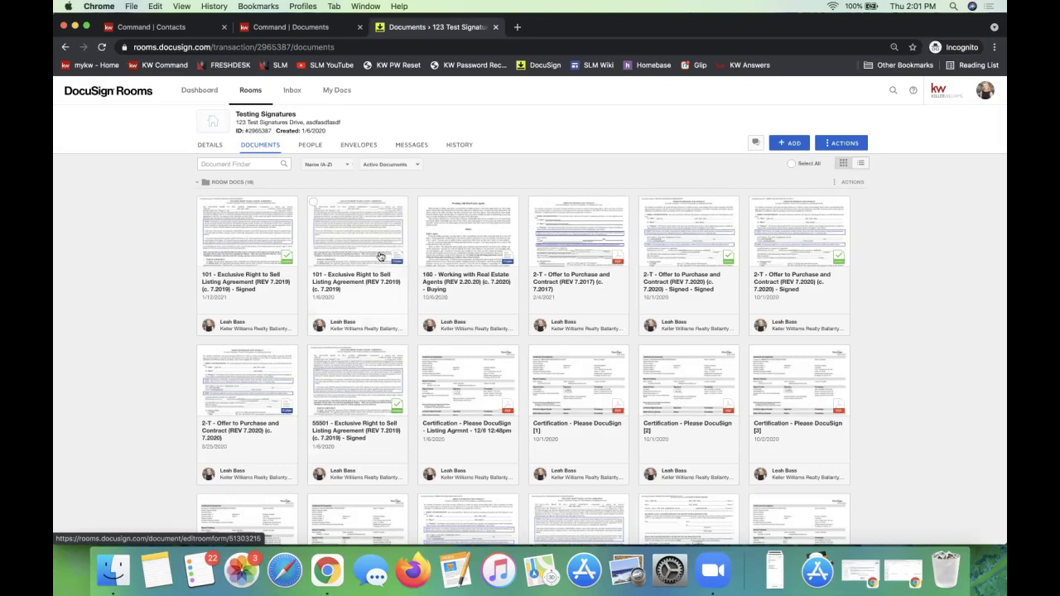
{"action": "left_click", "coordinate": [784, 142]}
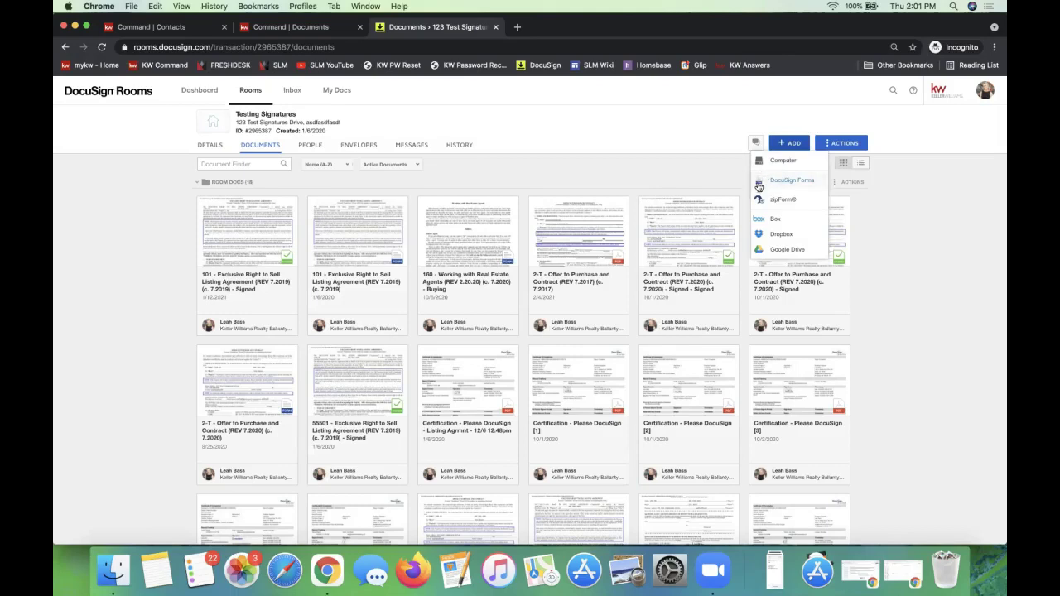
{"action": "left_click", "coordinate": [399, 187]}
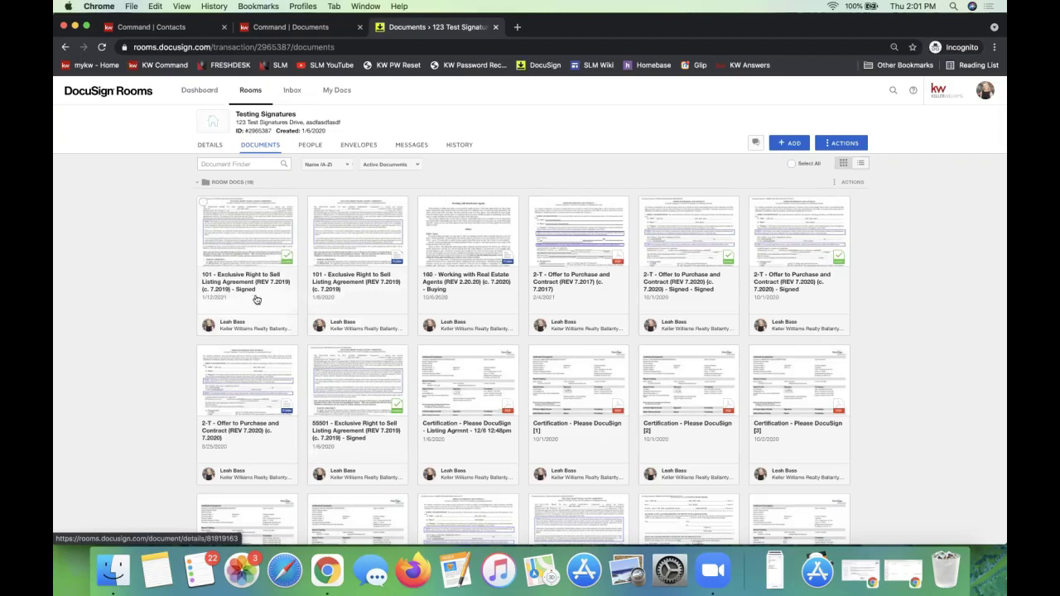
{"action": "left_click", "coordinate": [233, 230]}
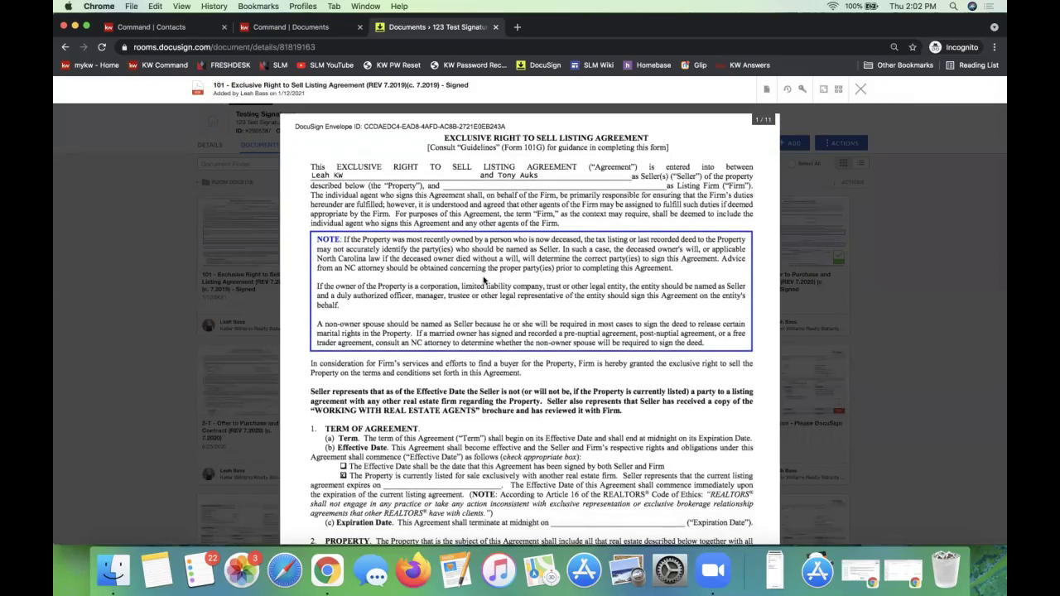
{"action": "scroll", "coordinate": [570, 402], "scroll_direction": "down", "scroll_amount": 5}
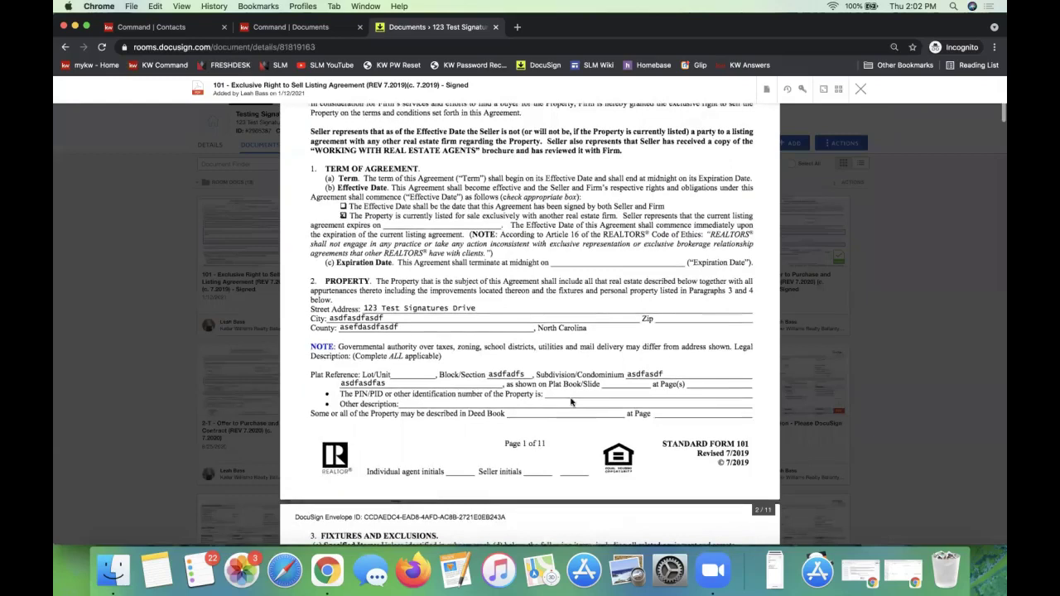
{"action": "scroll", "coordinate": [570, 402], "scroll_direction": "up", "scroll_amount": 5}
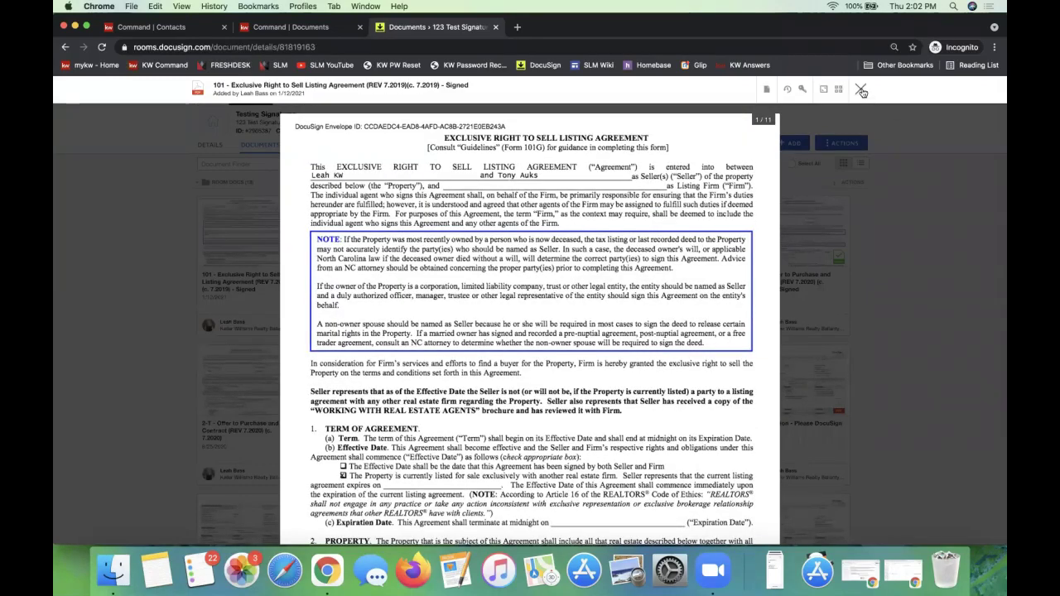
{"action": "left_click", "coordinate": [861, 91]}
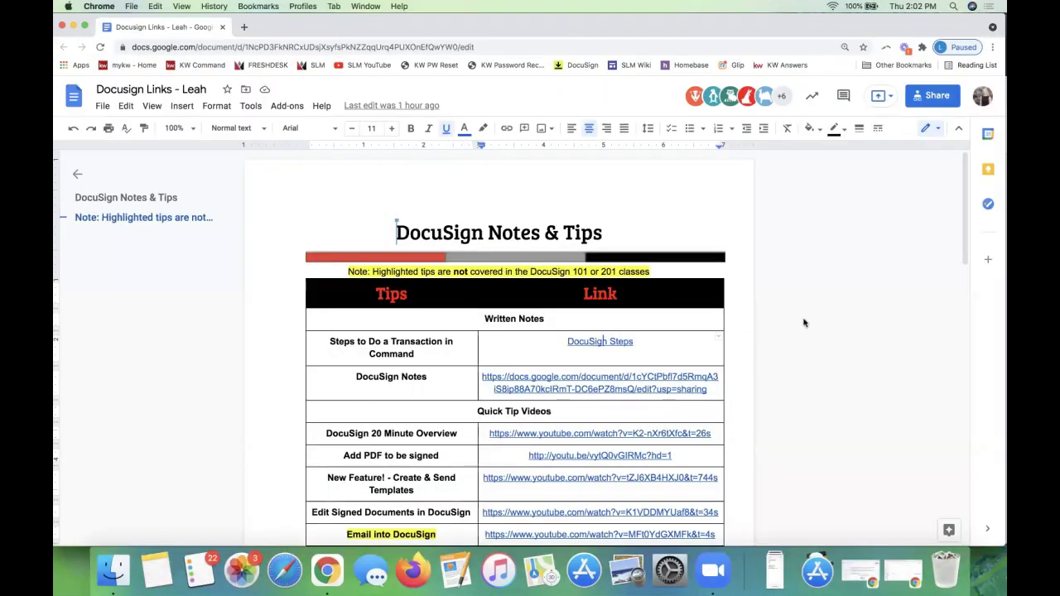
Review the Quick Tip Videos rows in the Docusign Links doc, then move that window aside.
{"action": "scroll", "coordinate": [401, 332], "scroll_direction": "down", "scroll_amount": 5}
{"action": "left_click", "coordinate": [402, 329]}
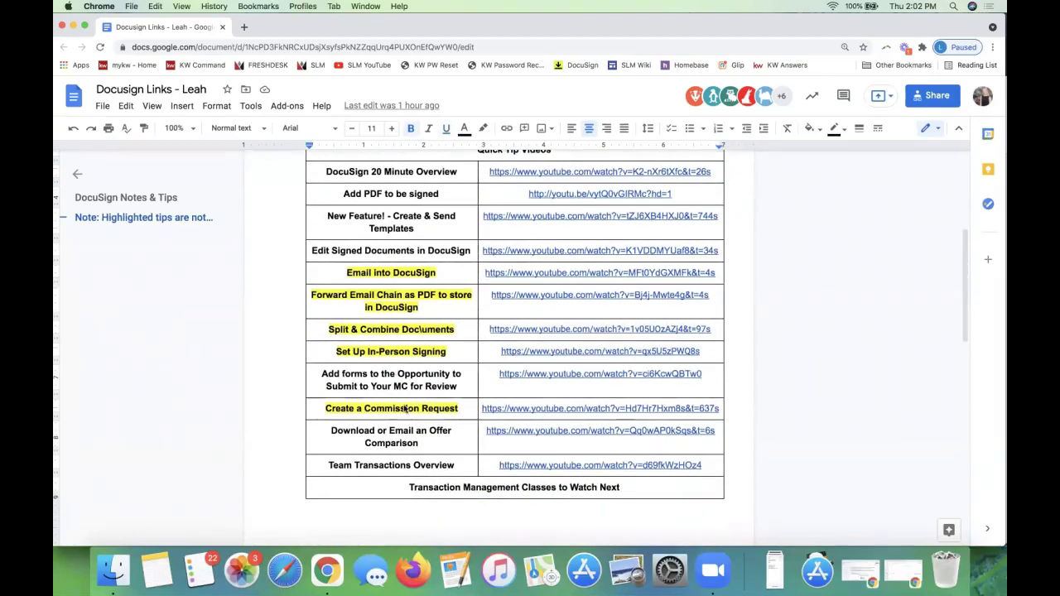
{"action": "triple_click", "coordinate": [387, 248]}
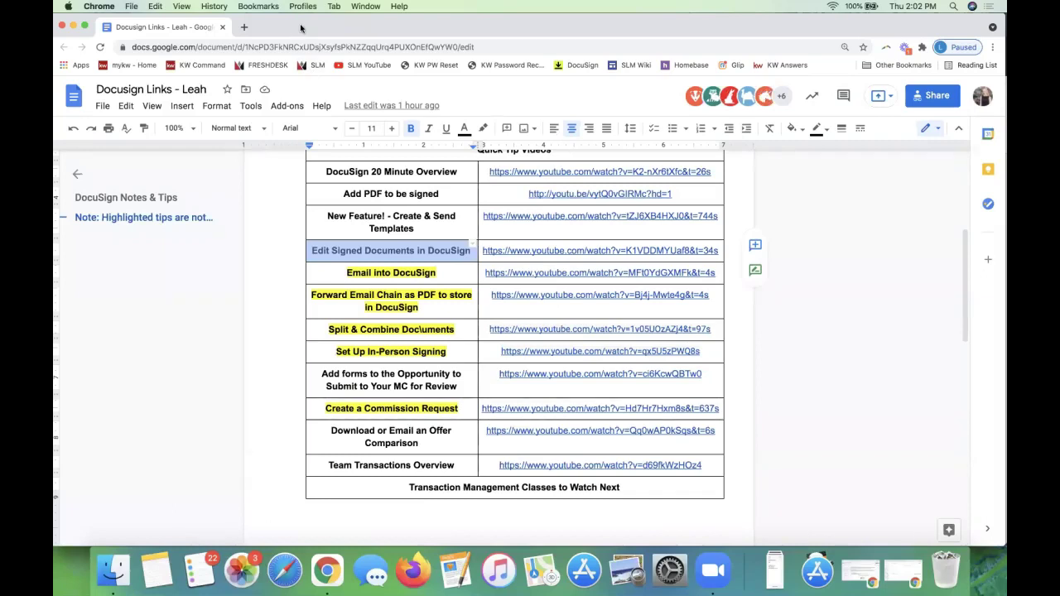
{"action": "left_click_drag", "start_coordinate": [301, 28], "coordinate": [1005, 166]}
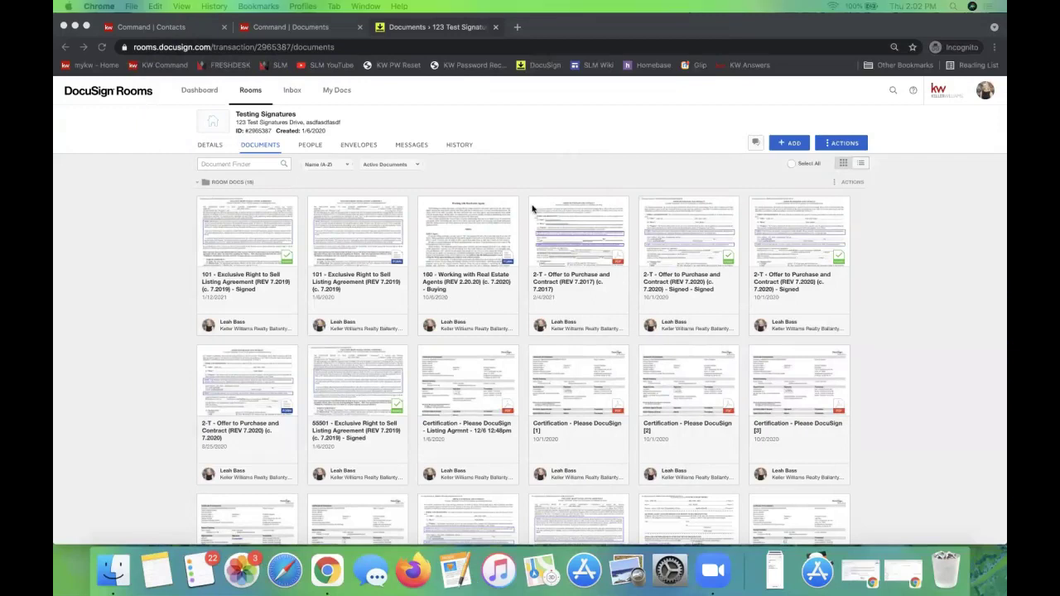
Focus the Testing Signatures documents, then return the Docusign Links doc to the top of the screen.
{"action": "left_click", "coordinate": [150, 272]}
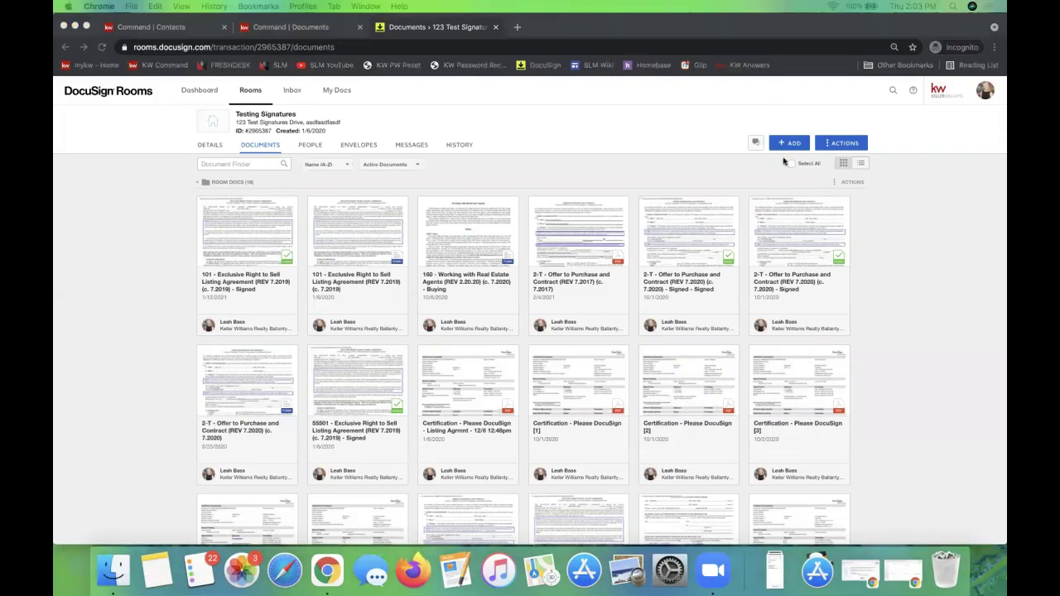
{"action": "key", "text": "super+grave"}
{"action": "left_click_drag", "start_coordinate": [330, 81], "coordinate": [289, 28]}
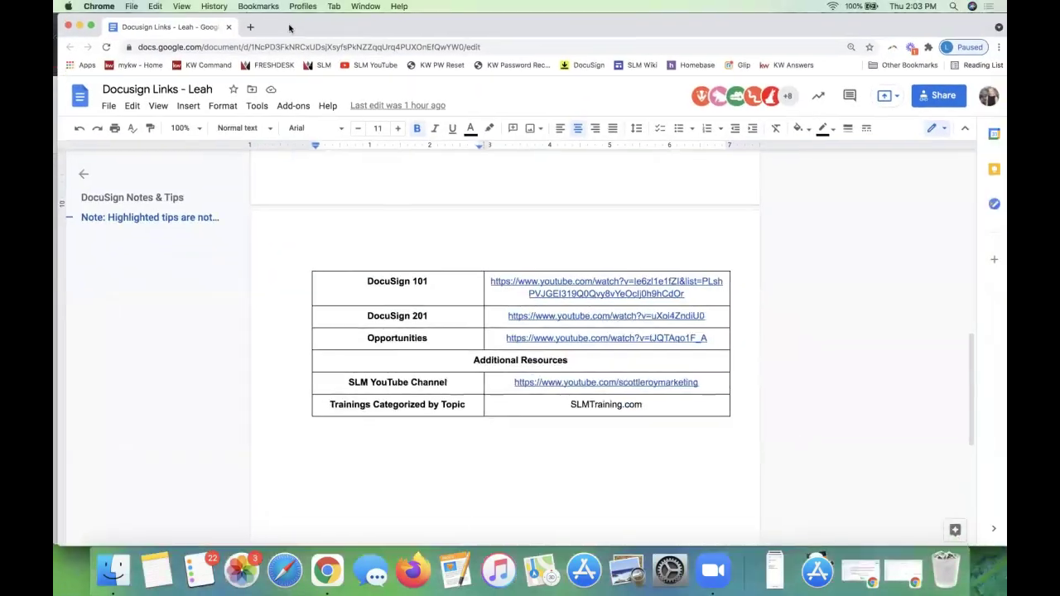
Open the SLM YouTube Channel link from the Additional Resources table in a new tab.
{"action": "left_click", "coordinate": [432, 383]}
{"action": "scroll", "coordinate": [525, 386], "scroll_direction": "up", "scroll_amount": 10}
{"action": "scroll", "coordinate": [524, 386], "scroll_direction": "down", "scroll_amount": 8}
{"action": "scroll", "coordinate": [524, 386], "scroll_direction": "down", "scroll_amount": 2}
{"action": "left_click", "coordinate": [634, 430]}
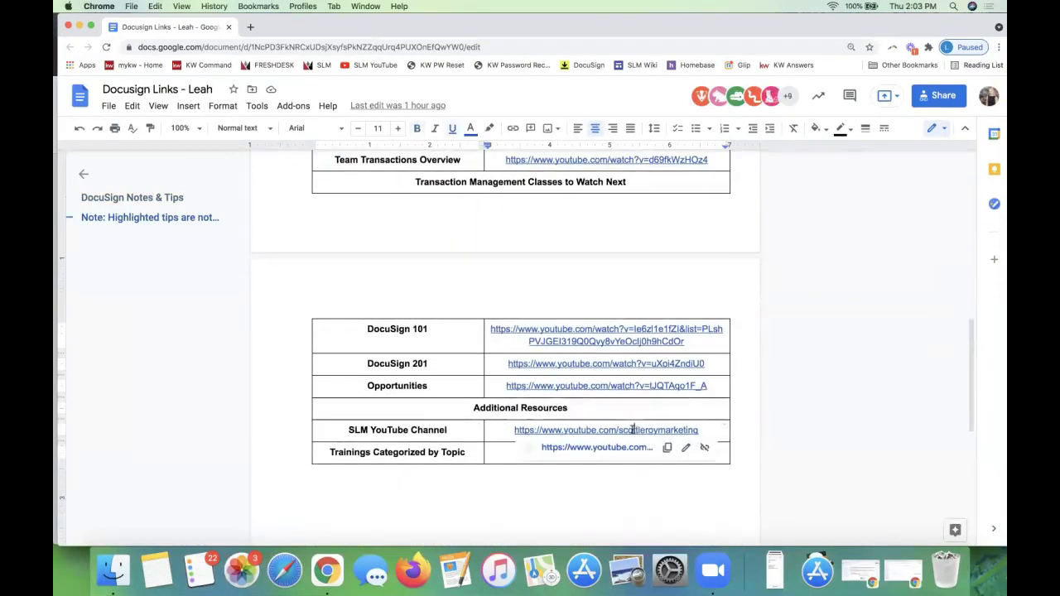
{"action": "left_click", "coordinate": [595, 449]}
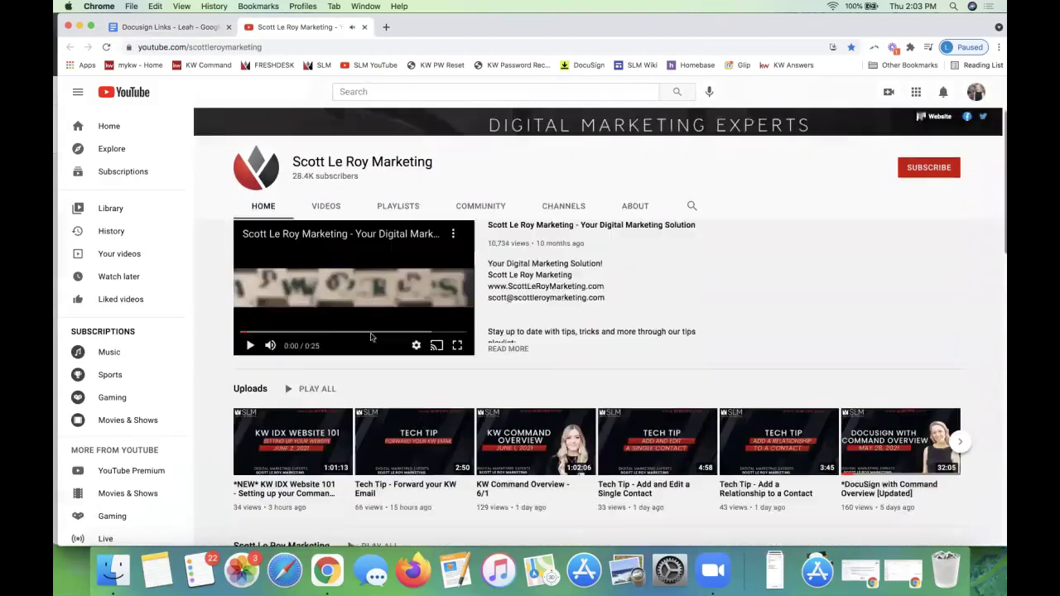
Scroll through the SLM YouTube channel page to view its recent uploads.
{"action": "scroll", "coordinate": [371, 337], "scroll_direction": "down", "scroll_amount": 1}
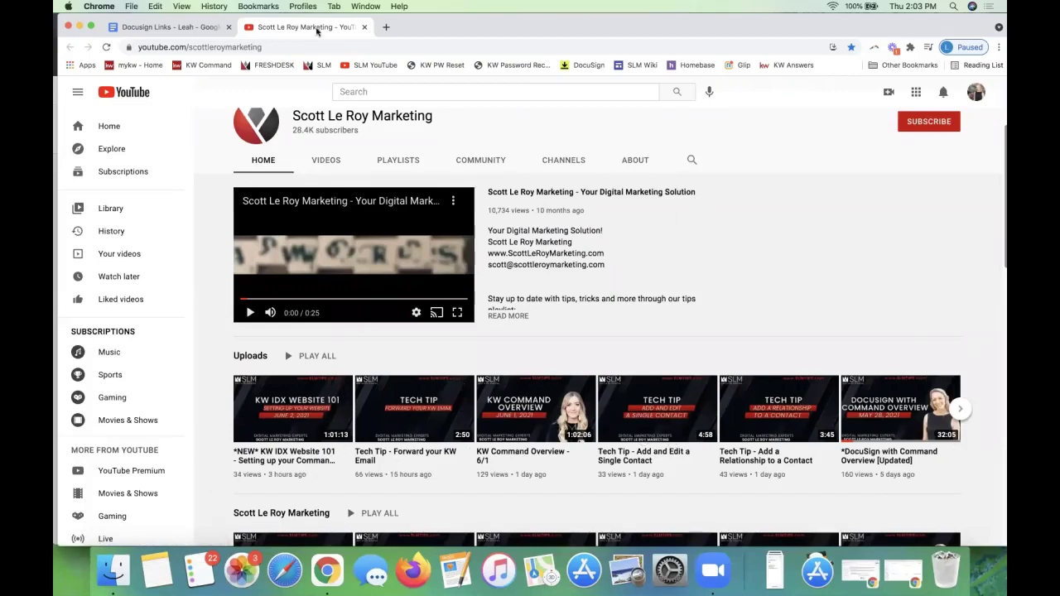
Close the YouTube tab, move the Google Docs window aside, and bring DocuSign Rooms forward.
{"action": "left_click", "coordinate": [362, 28]}
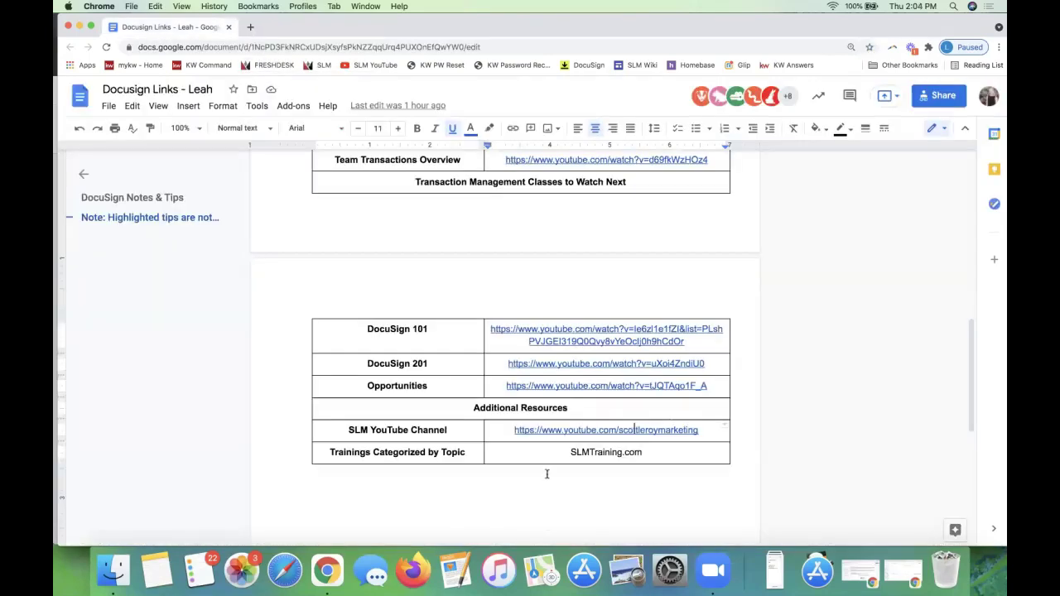
{"action": "left_click", "coordinate": [704, 430]}
{"action": "left_click_drag", "start_coordinate": [280, 31], "coordinate": [722, 109]}
{"action": "key", "text": "super+grave"}
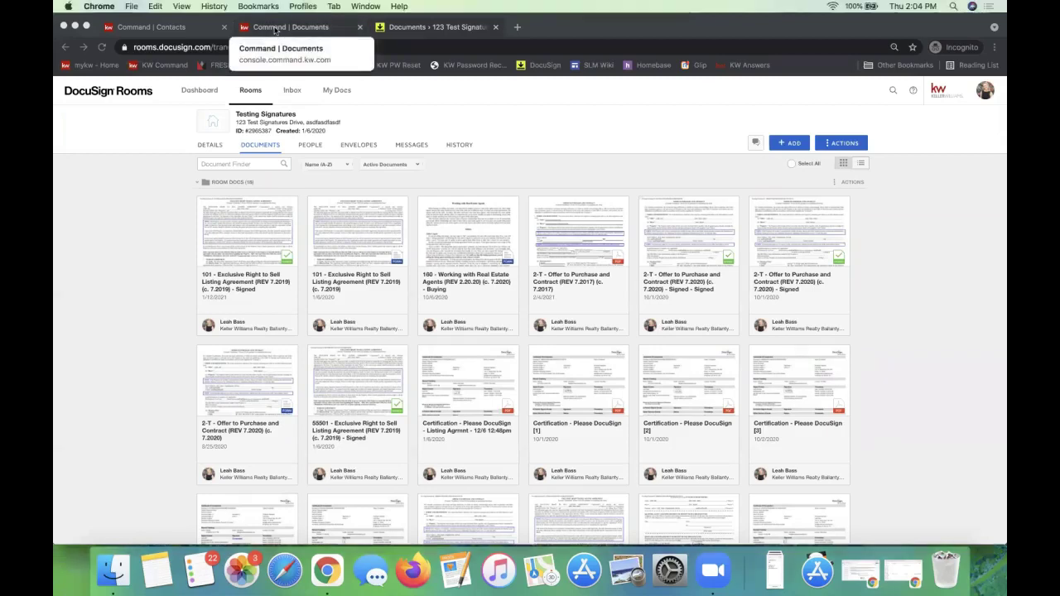
Go to the 'Command | Documents' browser tab for the listing opportunity.
{"action": "left_click", "coordinate": [275, 27]}
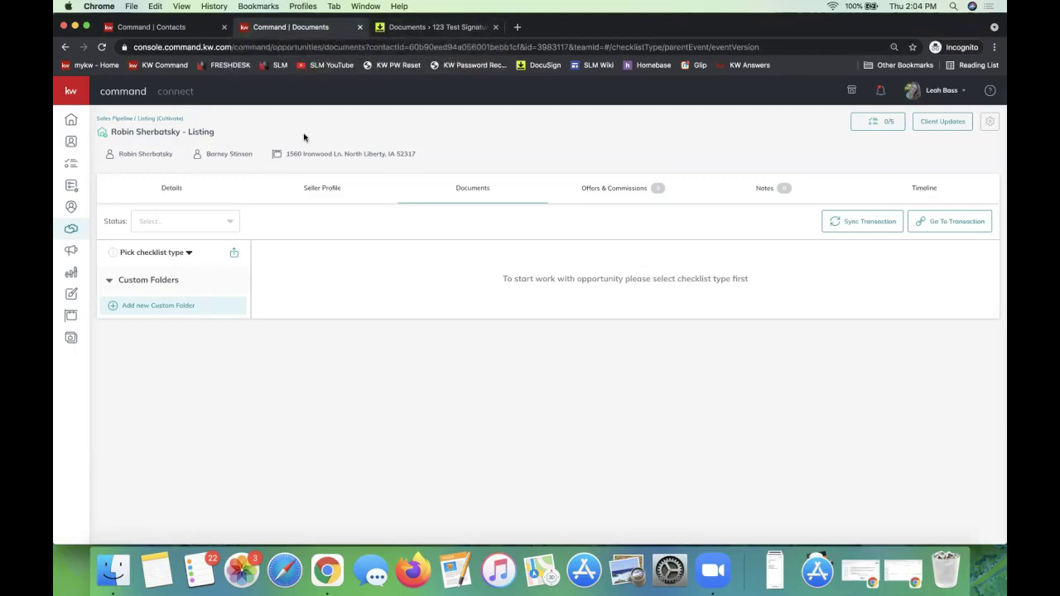
{"action": "left_click", "coordinate": [473, 189]}
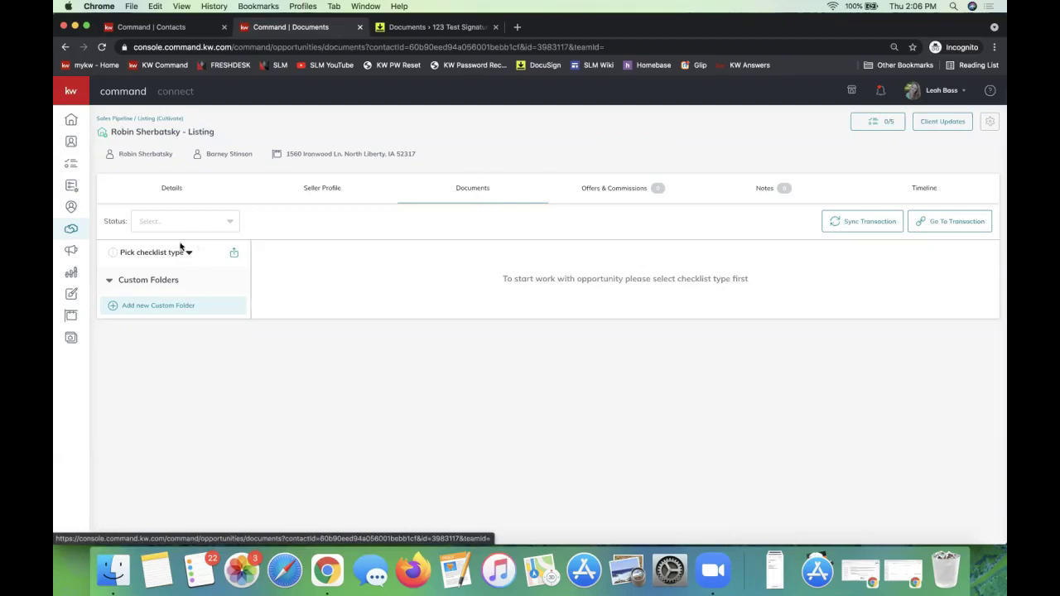
Apply the NC - Listing/Sale Checklist to the listing from the checklist type list.
{"action": "left_click", "coordinate": [152, 251]}
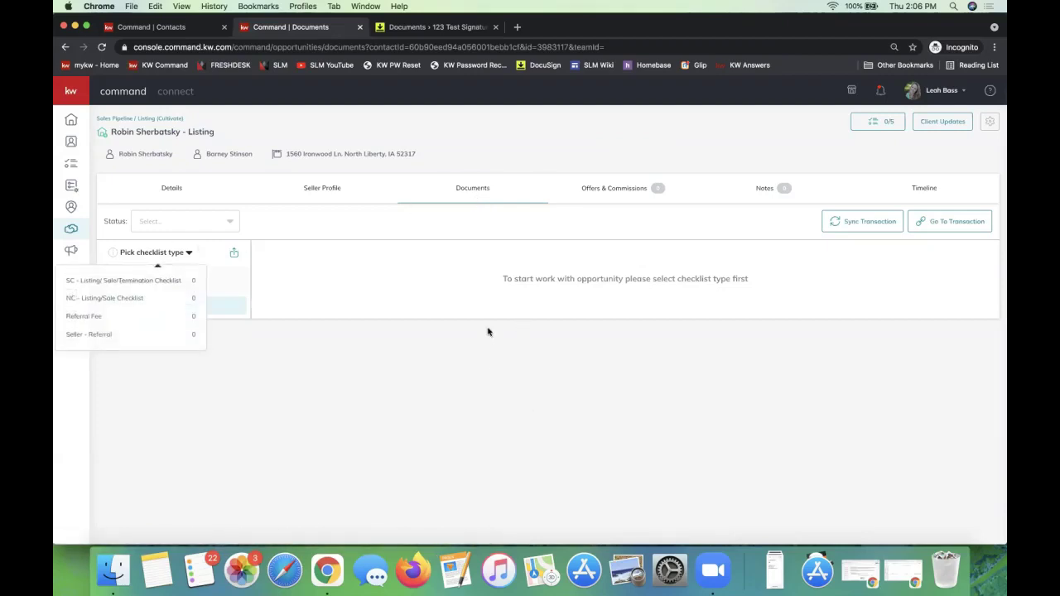
{"action": "left_click", "coordinate": [462, 307]}
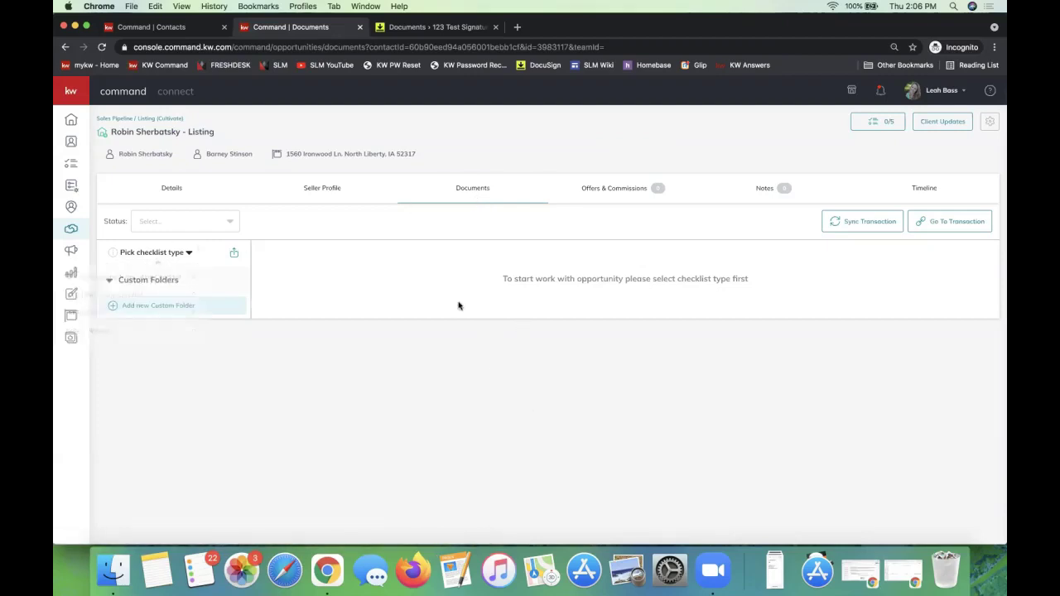
{"action": "left_click", "coordinate": [162, 253]}
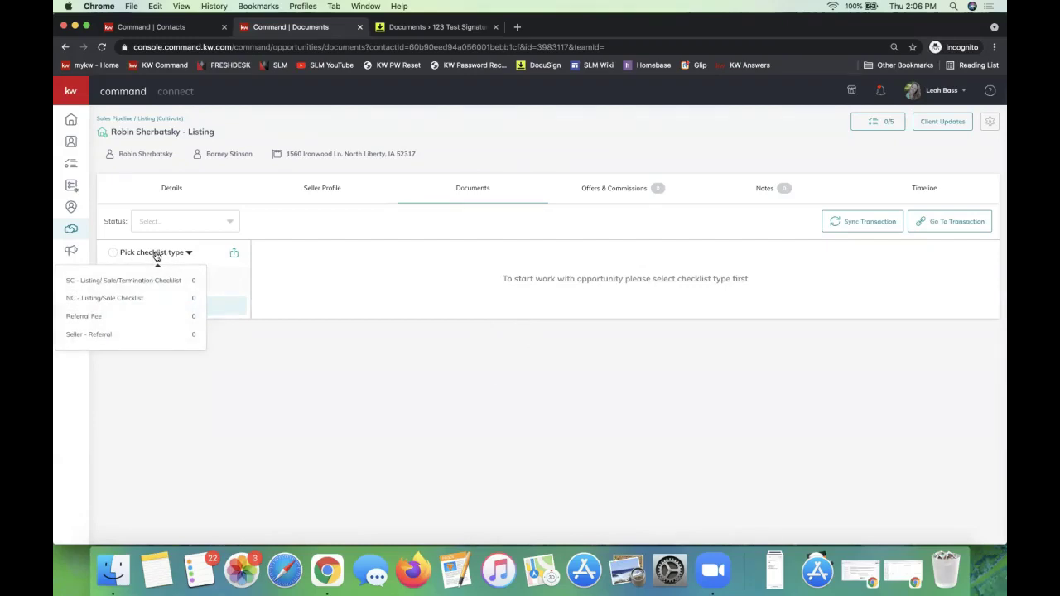
{"action": "left_click", "coordinate": [270, 268]}
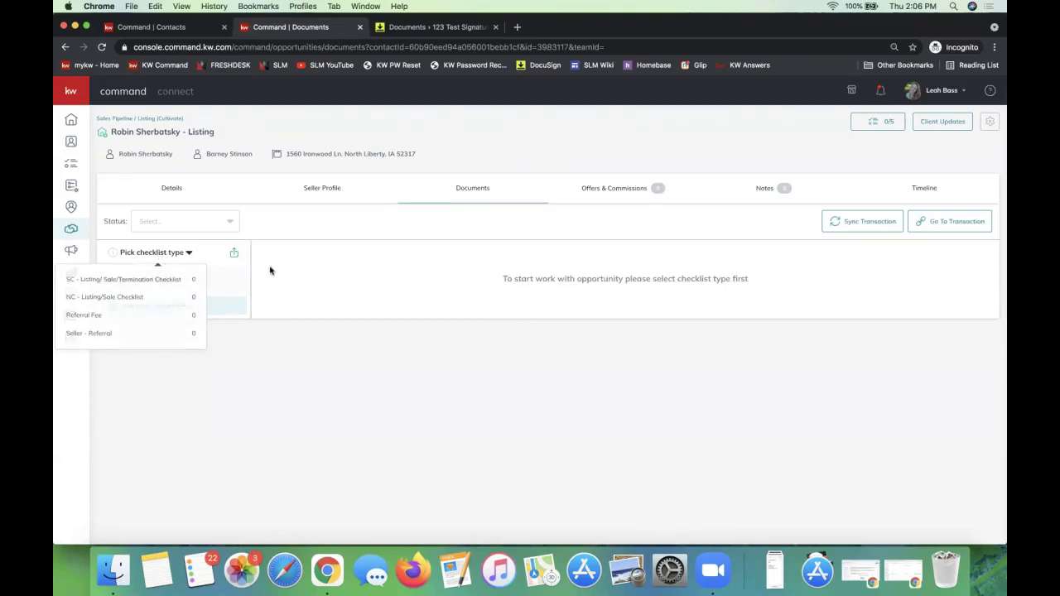
{"action": "left_click", "coordinate": [156, 253]}
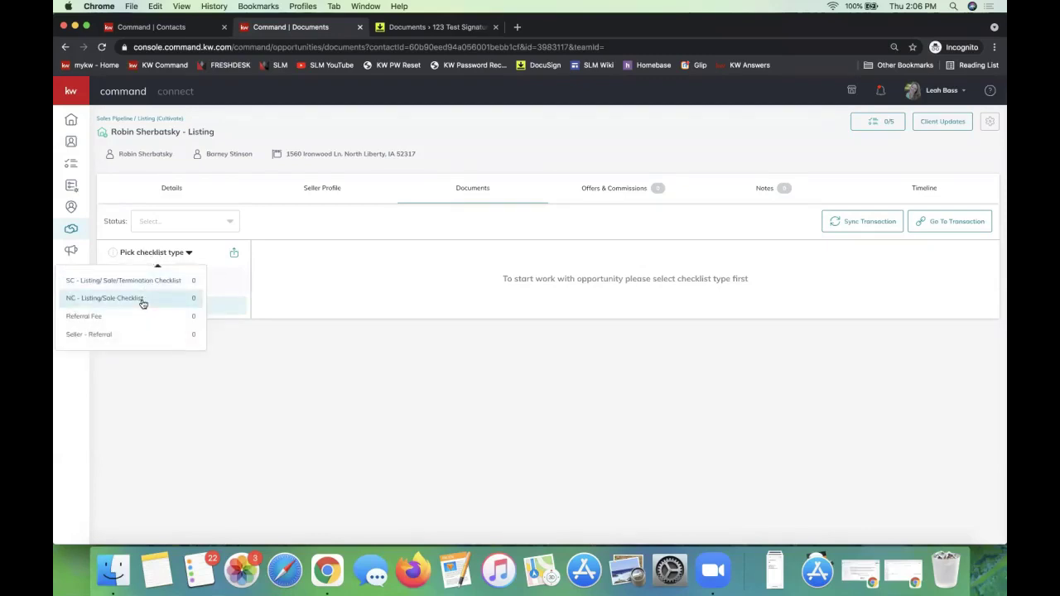
{"action": "left_click", "coordinate": [143, 300]}
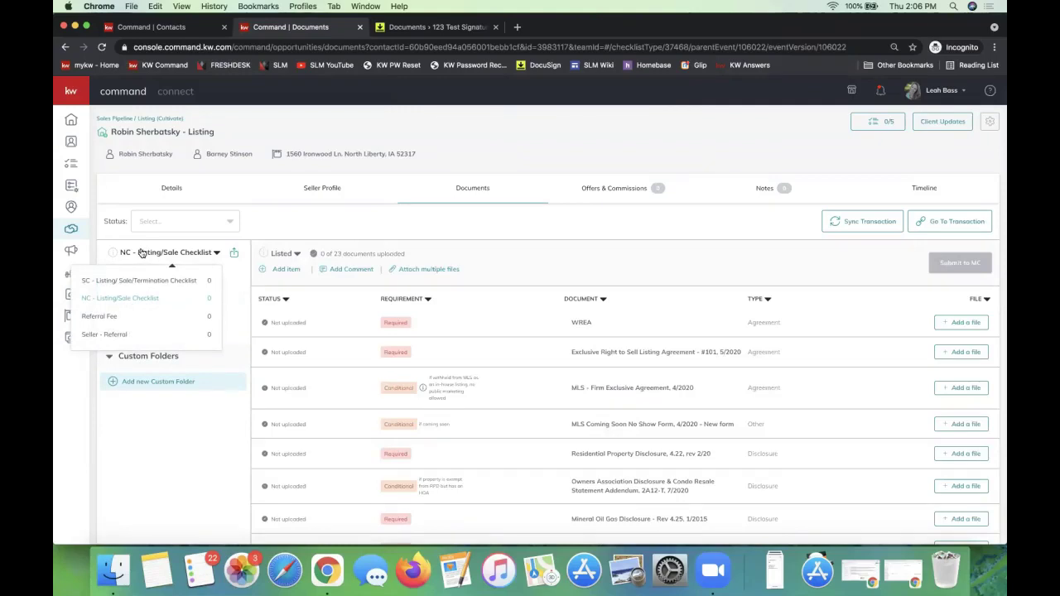
{"action": "left_click", "coordinate": [126, 299]}
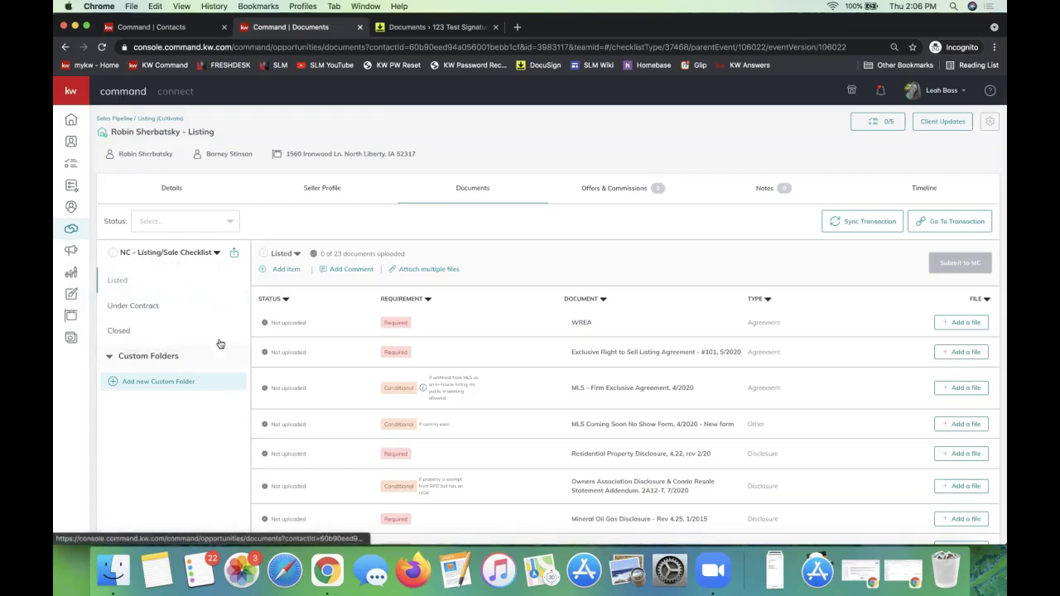
Review the Under Contract, Closed and Listed stage documents, then open Attach multiple files.
{"action": "left_click", "coordinate": [121, 308]}
{"action": "left_click", "coordinate": [118, 331]}
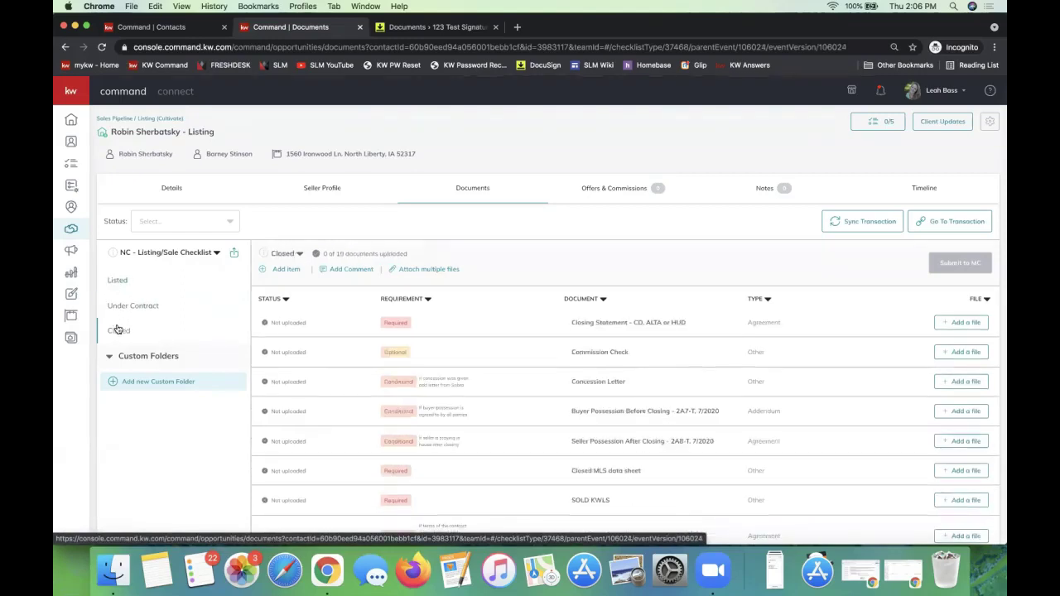
{"action": "left_click", "coordinate": [123, 282]}
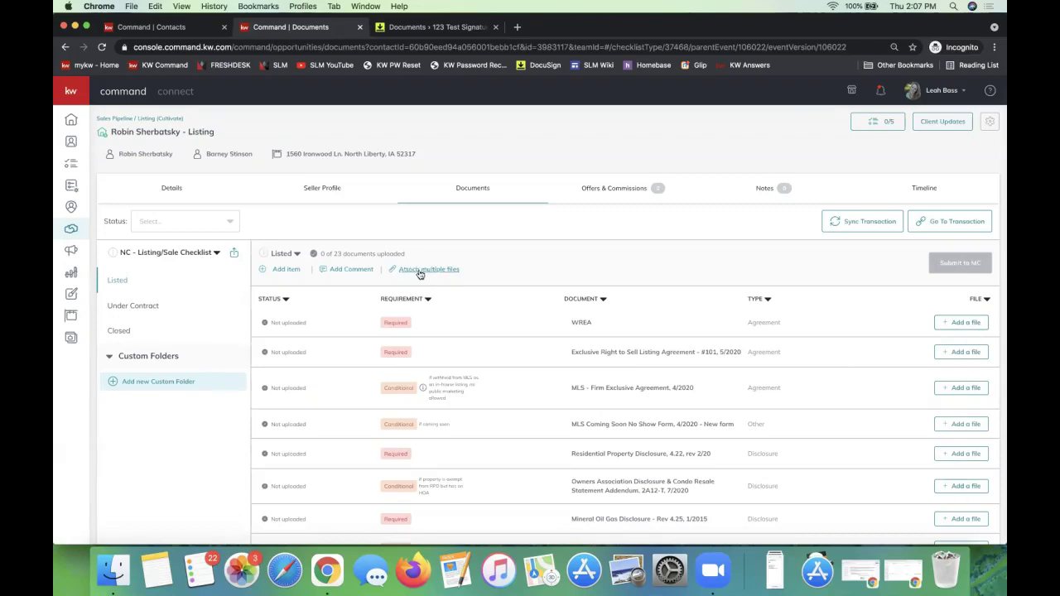
{"action": "left_click_drag", "start_coordinate": [468, 270], "coordinate": [398, 272]}
{"action": "left_click", "coordinate": [430, 273]}
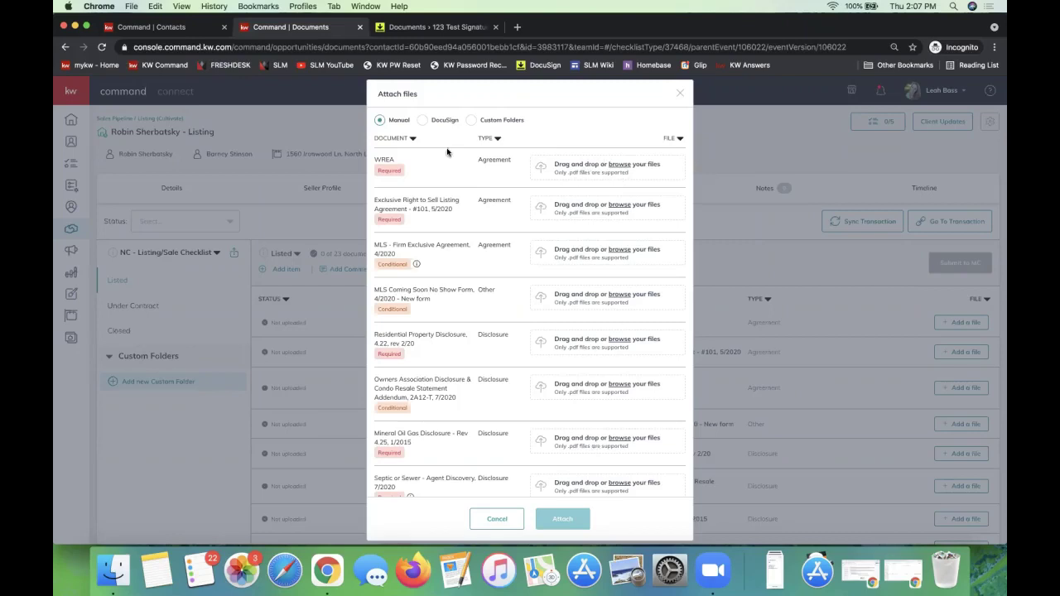
Choose the 2-T Offer to Purchase PDF for WREA, then switch the file source to DocuSign.
{"action": "left_click", "coordinate": [605, 169]}
{"action": "scroll", "coordinate": [404, 171], "scroll_direction": "down", "scroll_amount": 3}
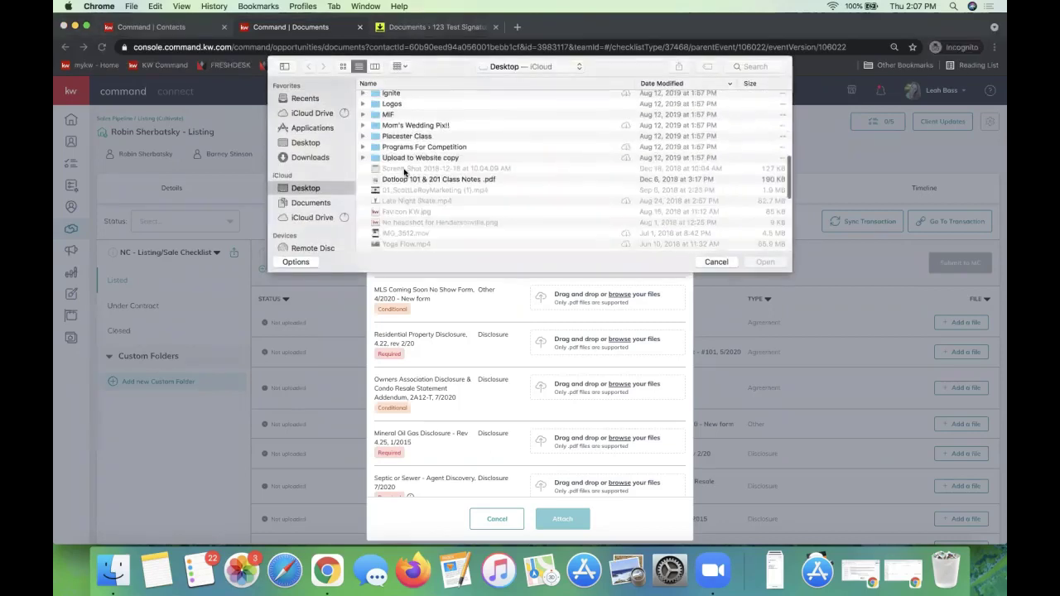
{"action": "scroll", "coordinate": [486, 213], "scroll_direction": "down", "scroll_amount": 5}
{"action": "double_click", "coordinate": [466, 140]}
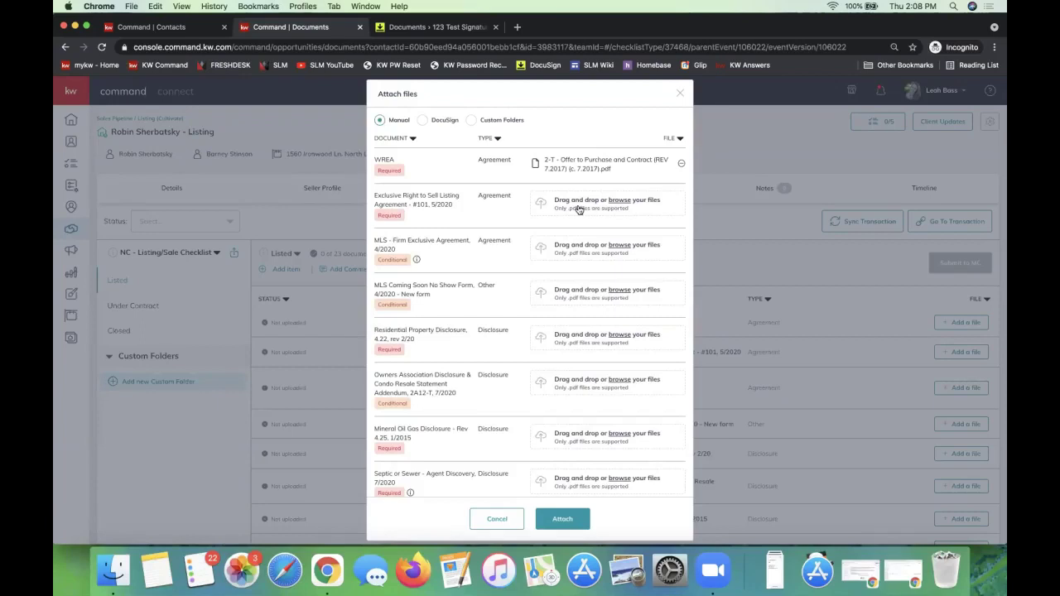
{"action": "left_click", "coordinate": [423, 124]}
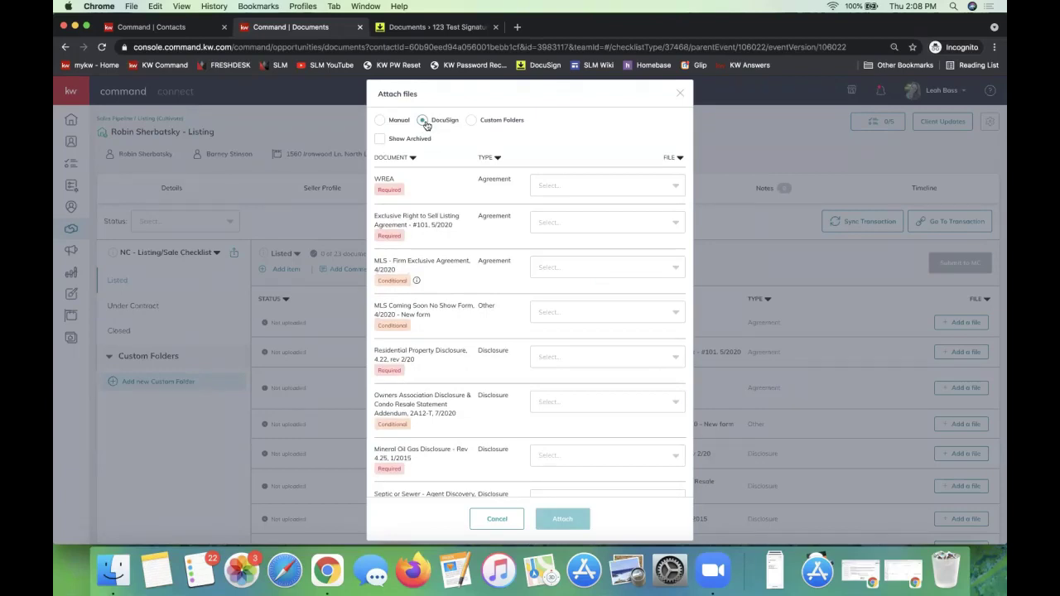
Assign the 2-T Offer to Purchase PDF to Exclusive Right to Sell and MLS Firm Exclusive, and attach.
{"action": "left_click", "coordinate": [596, 187]}
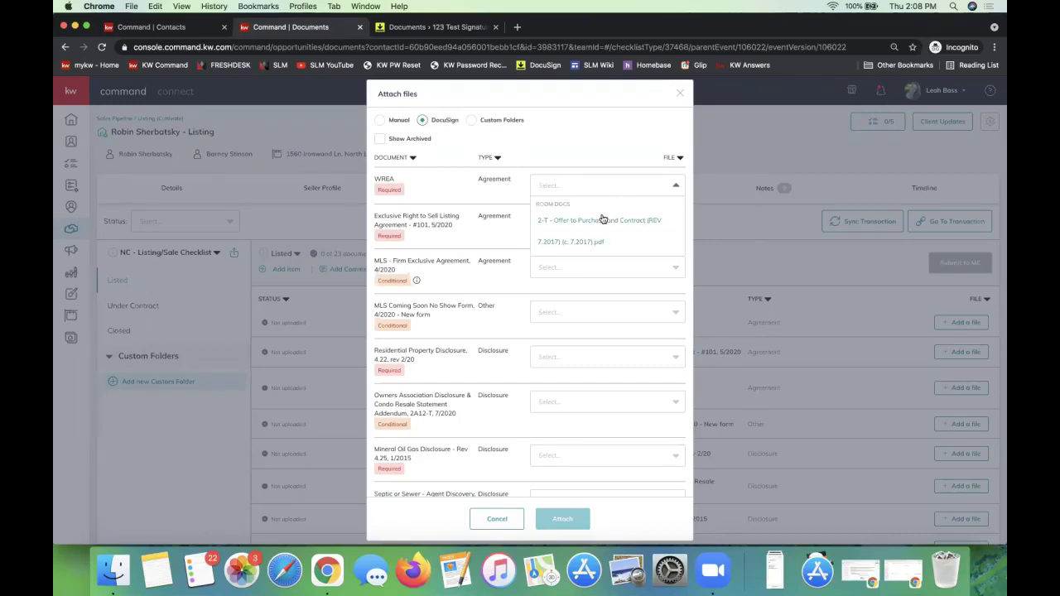
{"action": "left_click", "coordinate": [452, 233]}
{"action": "left_click", "coordinate": [582, 223]}
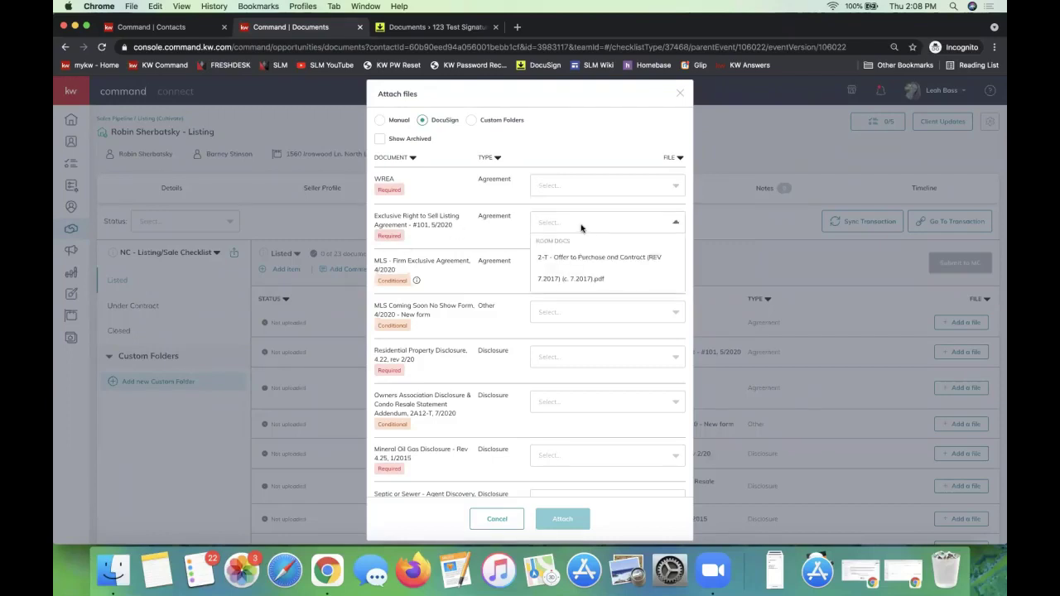
{"action": "left_click", "coordinate": [593, 268]}
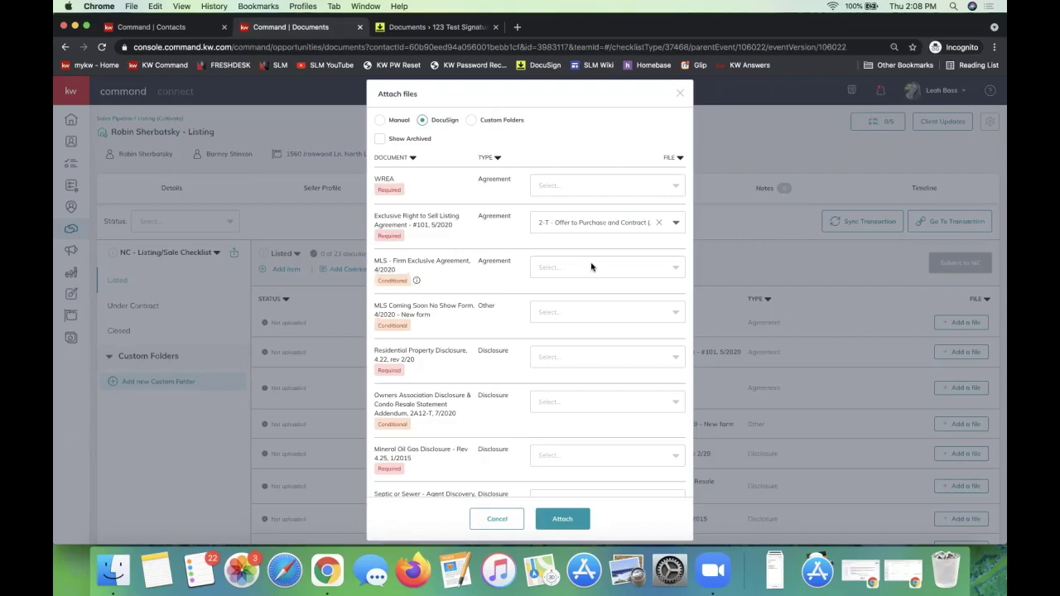
{"action": "left_click", "coordinate": [591, 267]}
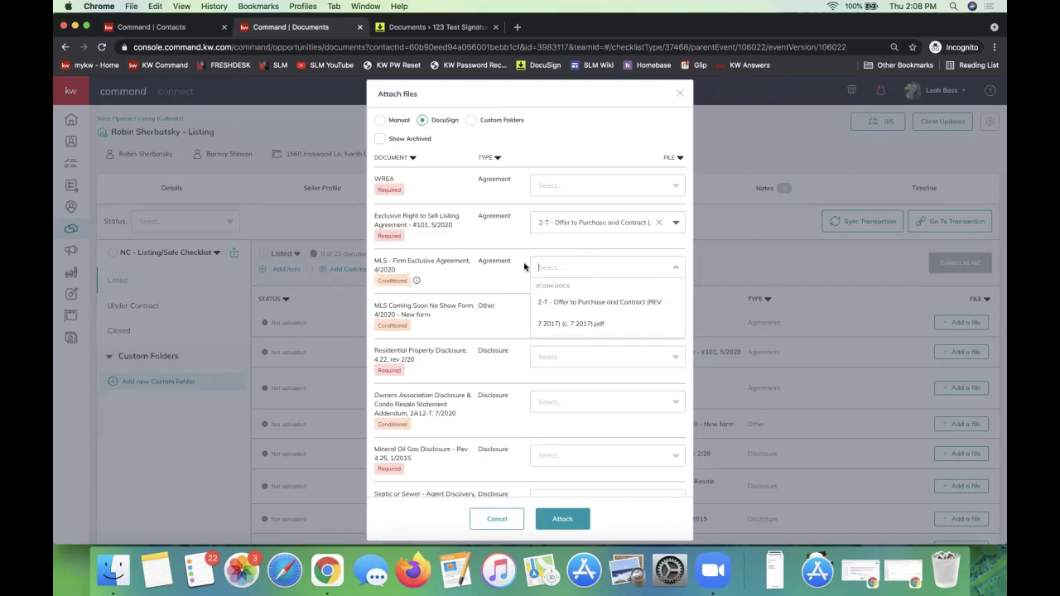
{"action": "left_click", "coordinate": [577, 273]}
{"action": "left_click", "coordinate": [578, 273]}
{"action": "left_click", "coordinate": [579, 305]}
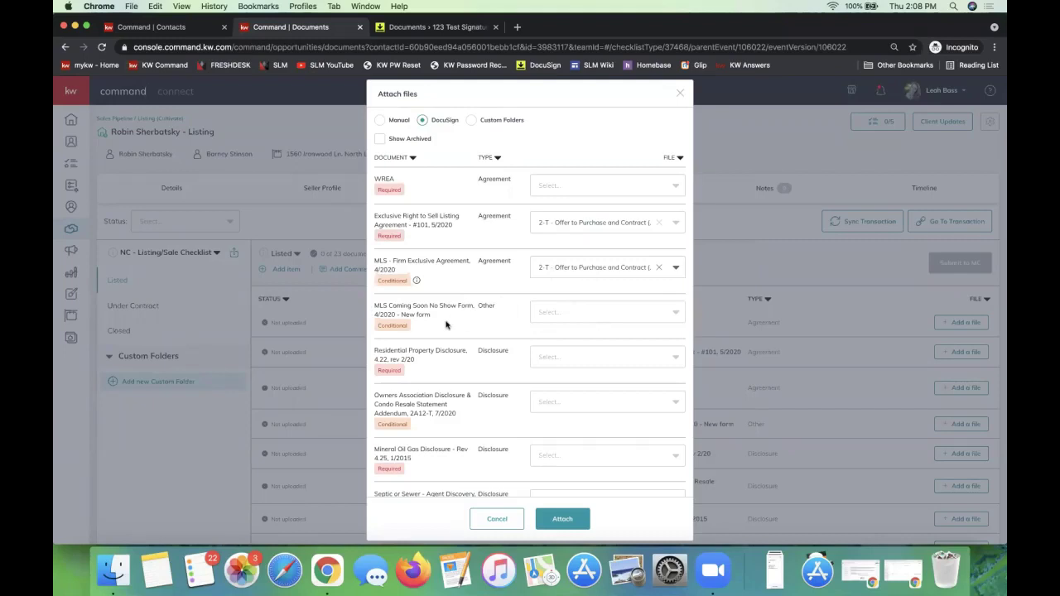
{"action": "left_click", "coordinate": [564, 520]}
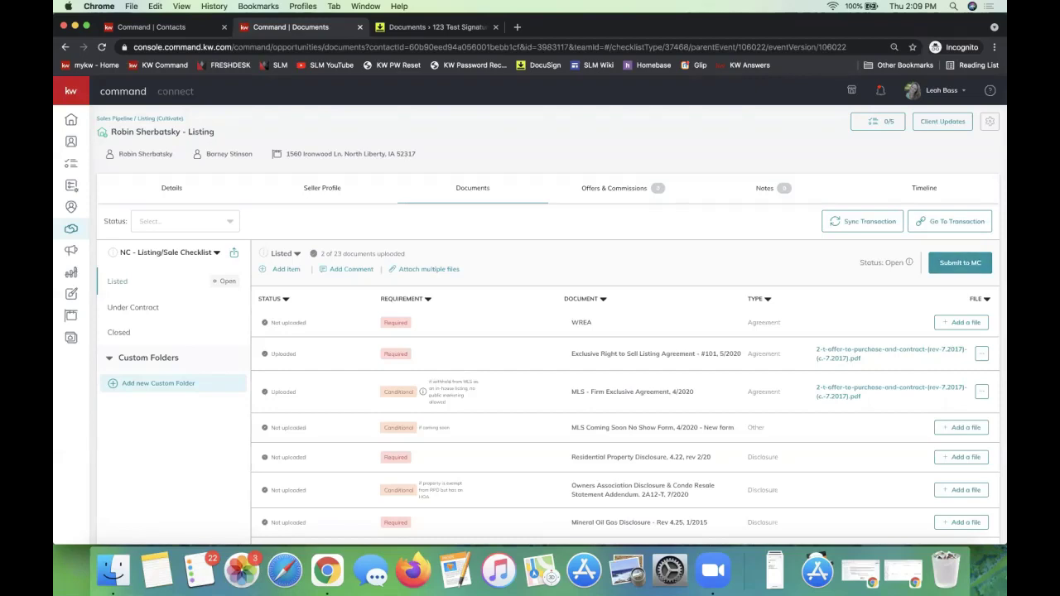
Return to the DocuSign Links doc and point out the DocuSign 201 and Opportunities training entries.
{"action": "key", "text": "super+grave"}
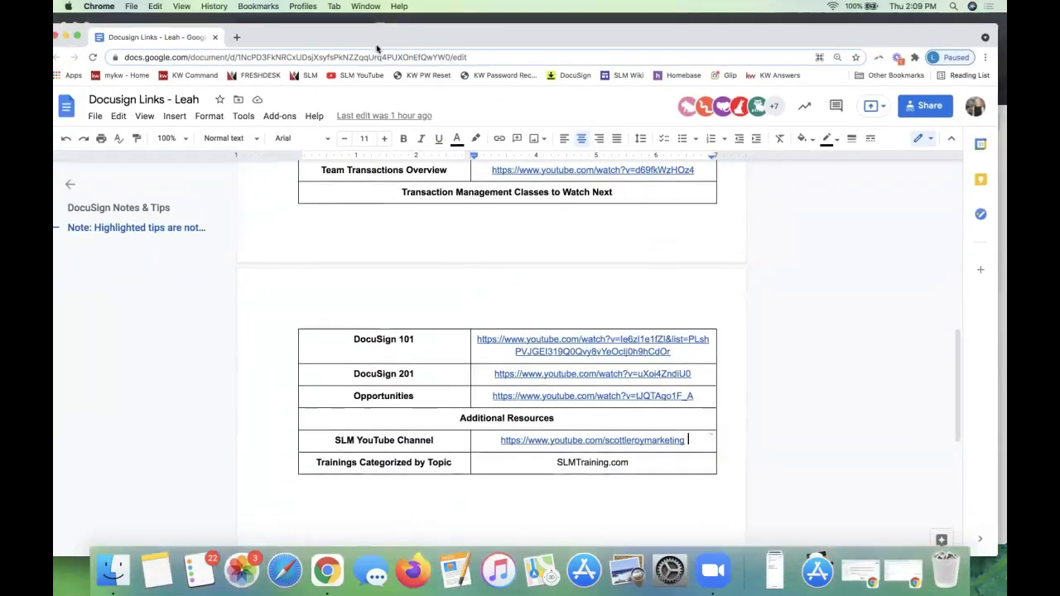
{"action": "scroll", "coordinate": [537, 266], "scroll_direction": "up", "scroll_amount": 15}
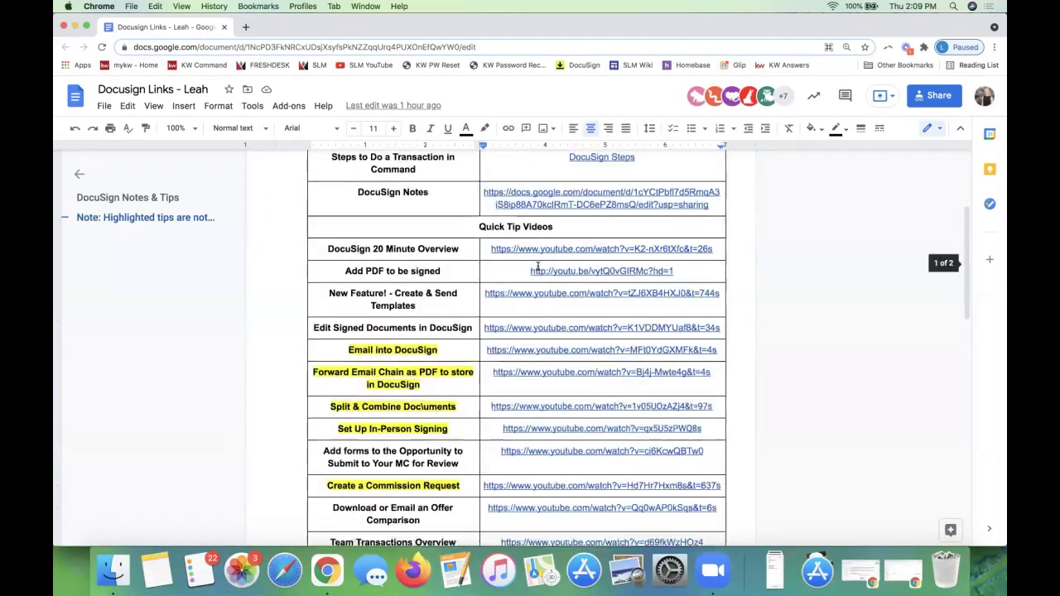
{"action": "scroll", "coordinate": [491, 431], "scroll_direction": "down", "scroll_amount": 12}
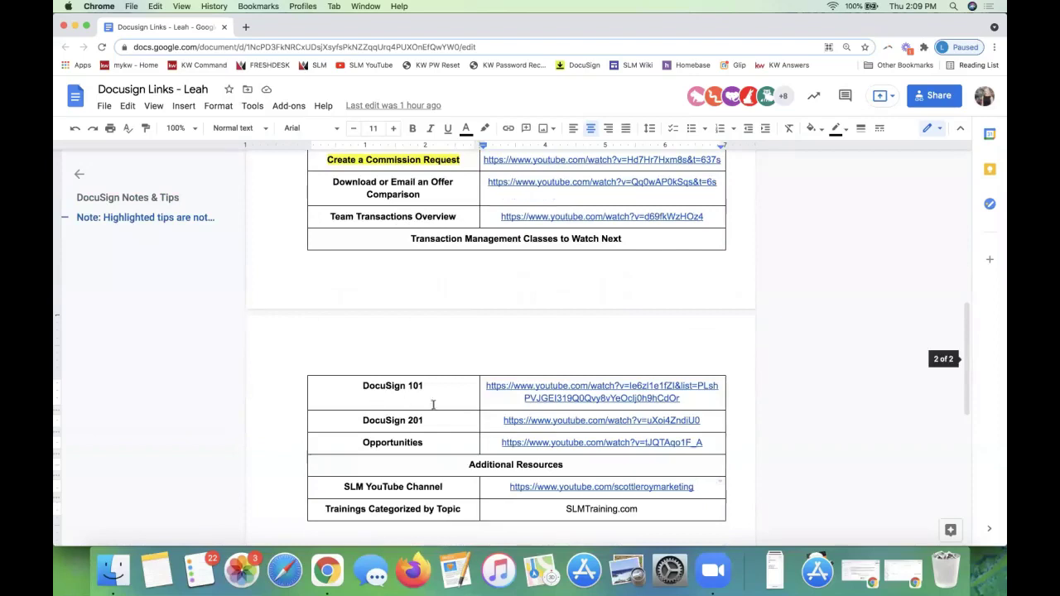
{"action": "left_click", "coordinate": [426, 420]}
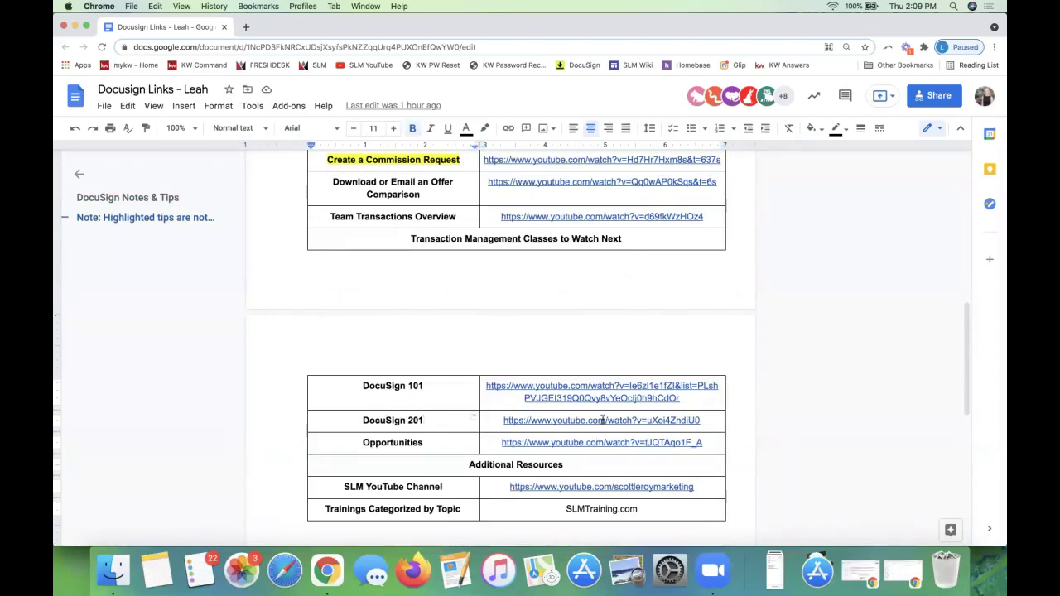
{"action": "left_click", "coordinate": [442, 439]}
Preview the Opportunities video link and the SLM YouTube Channel link.
{"action": "left_click", "coordinate": [581, 443]}
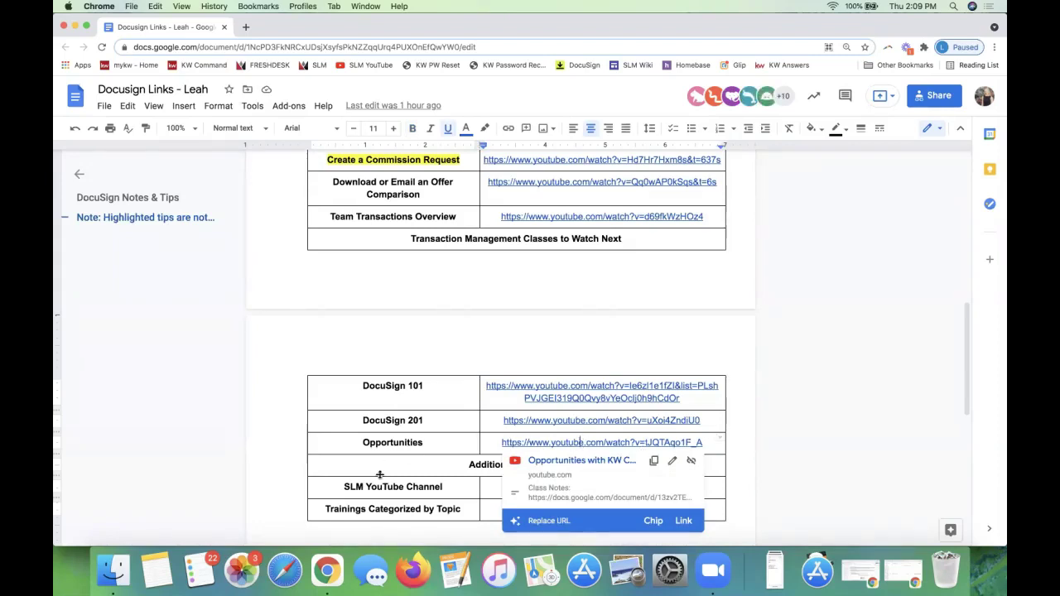
{"action": "key", "text": "shift+Tab"}
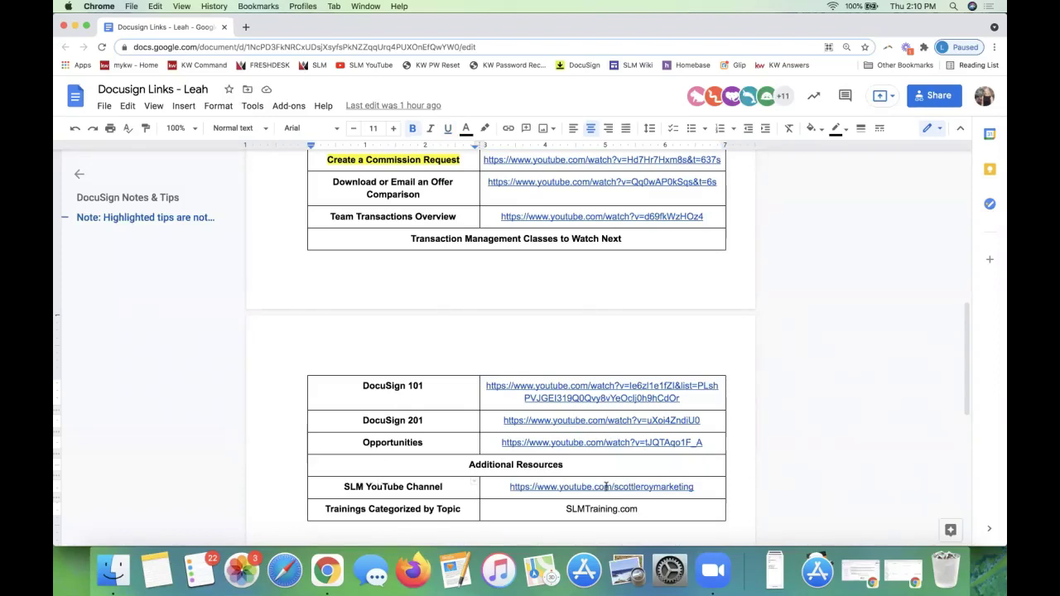
{"action": "left_click", "coordinate": [607, 489]}
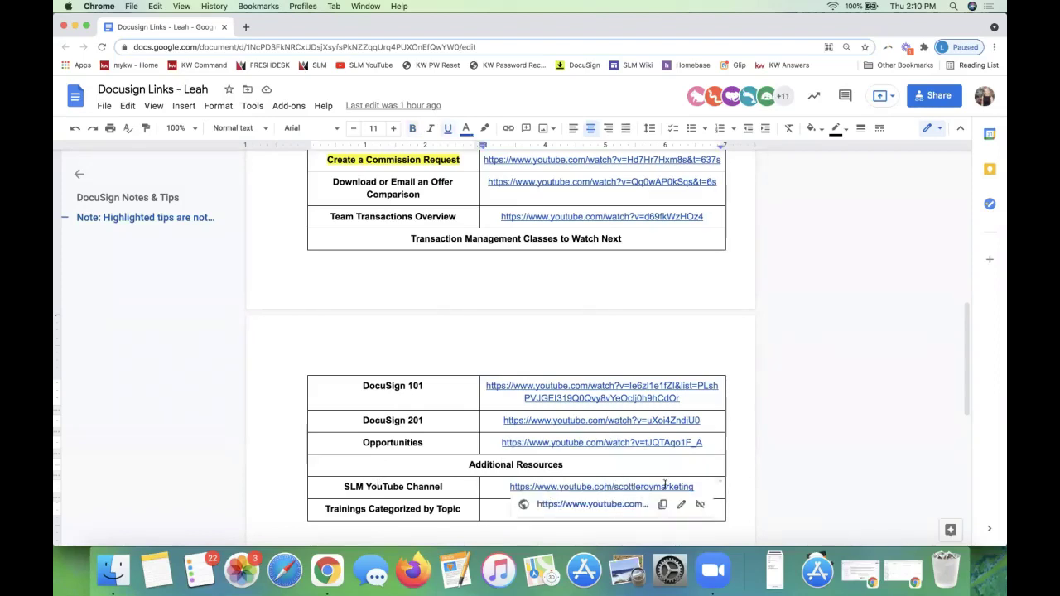
{"action": "left_click_drag", "start_coordinate": [714, 488], "coordinate": [473, 486]}
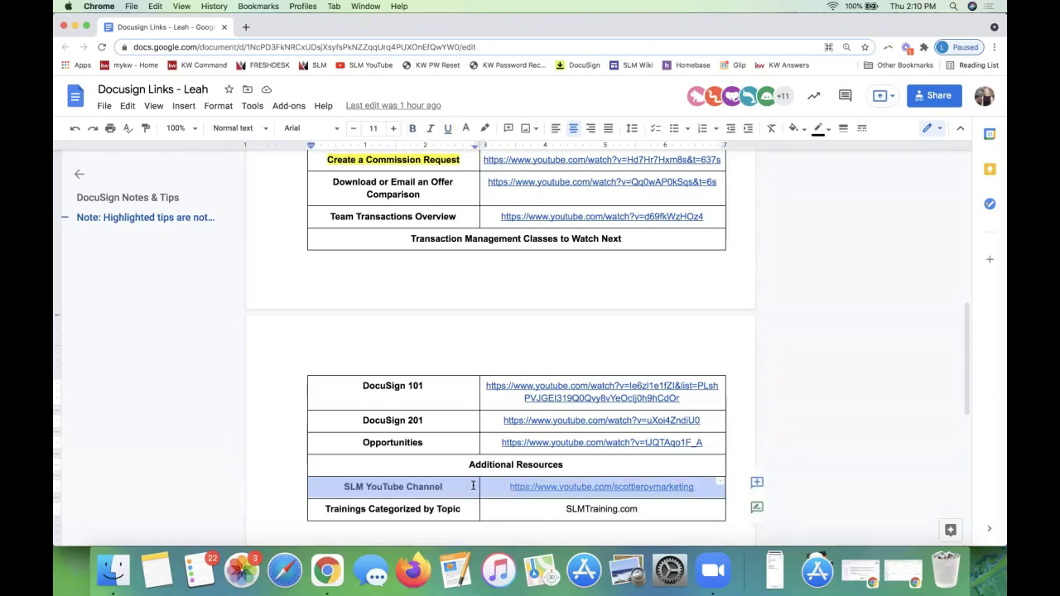
{"action": "left_click", "coordinate": [641, 490]}
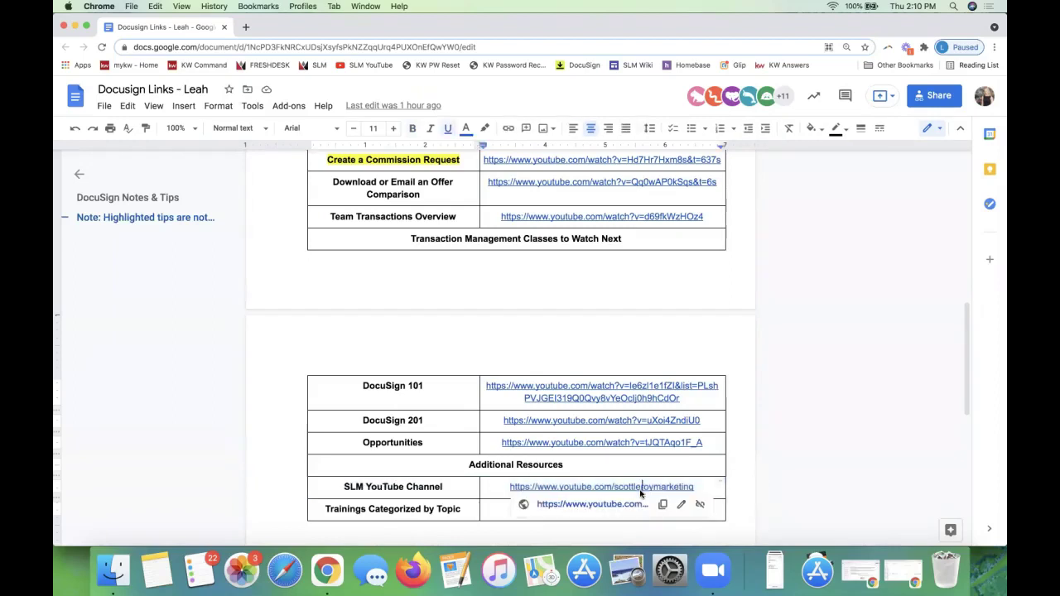